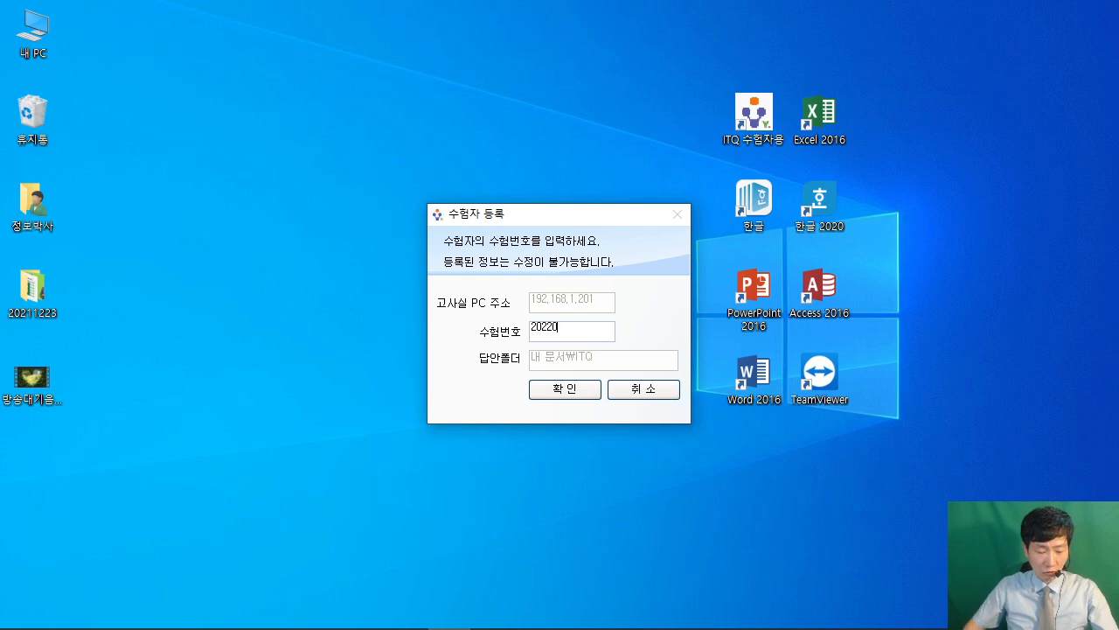
Finish entering the exam number, copy it to the clipboard, and cancel the registration window.
text(627)
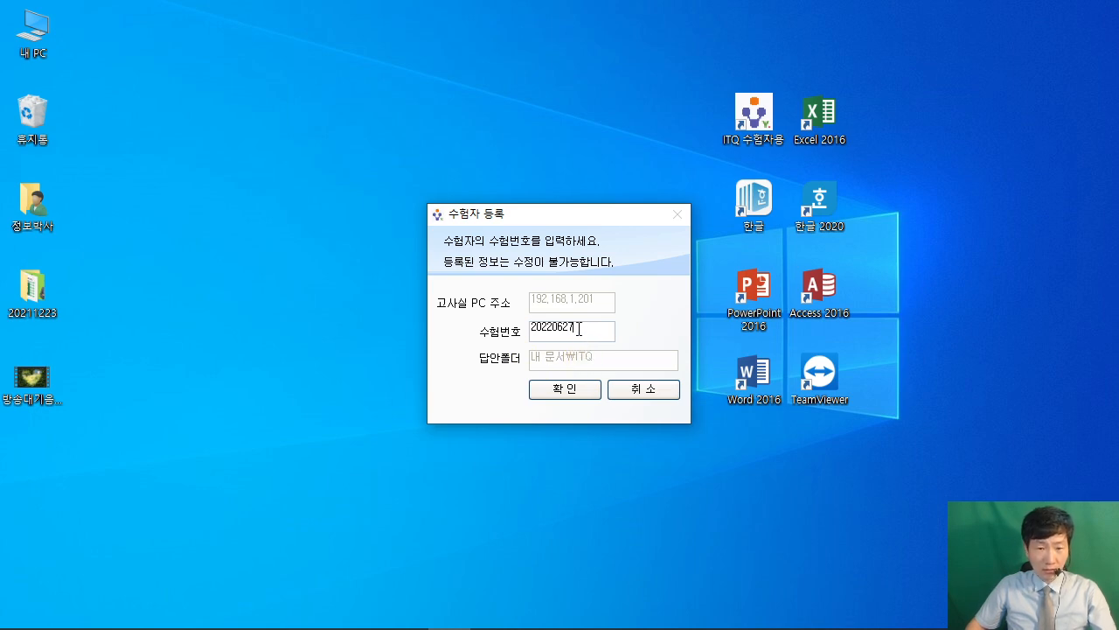
double_click(578, 329)
right_click(565, 329)
click(632, 382)
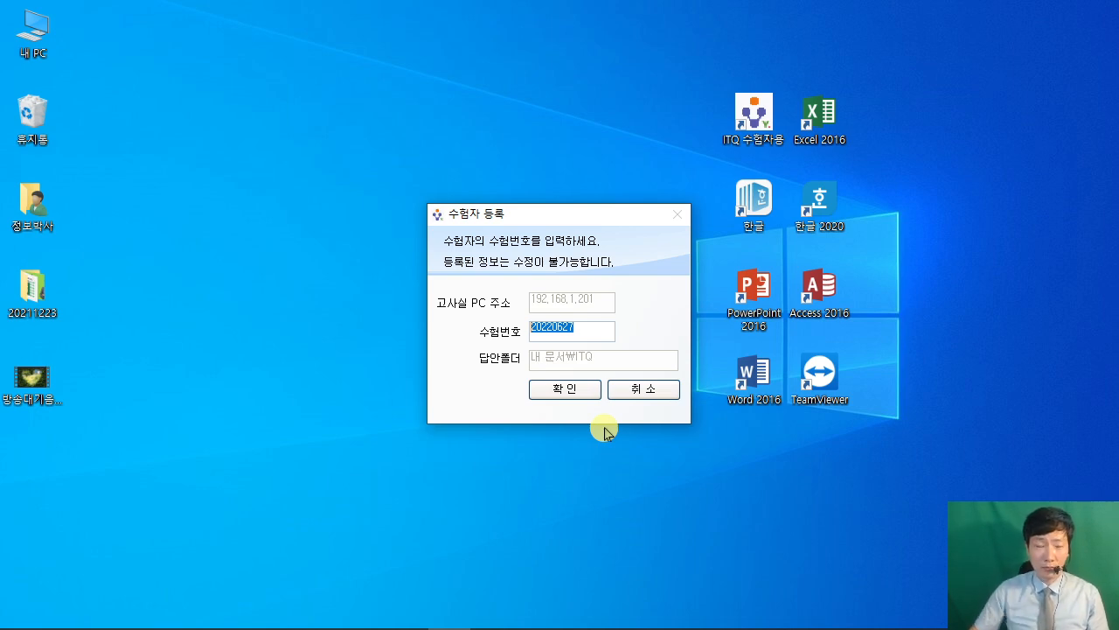
click(660, 390)
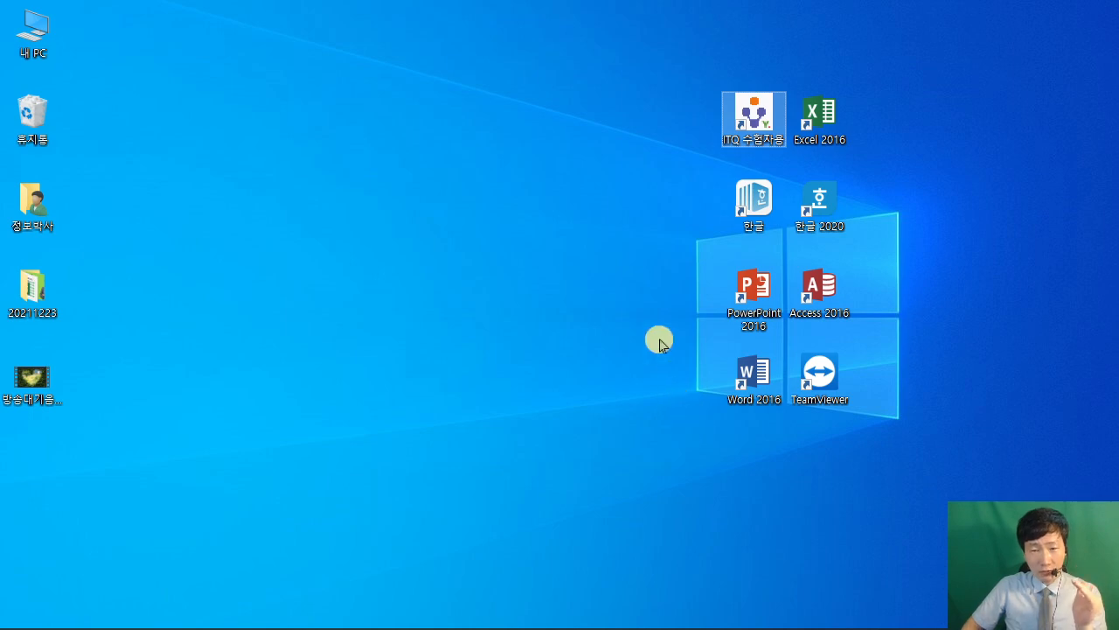
Launch PowerPoint 2016 from its desktop shortcut.
drag(708, 255, 803, 347)
drag(723, 333, 576, 401)
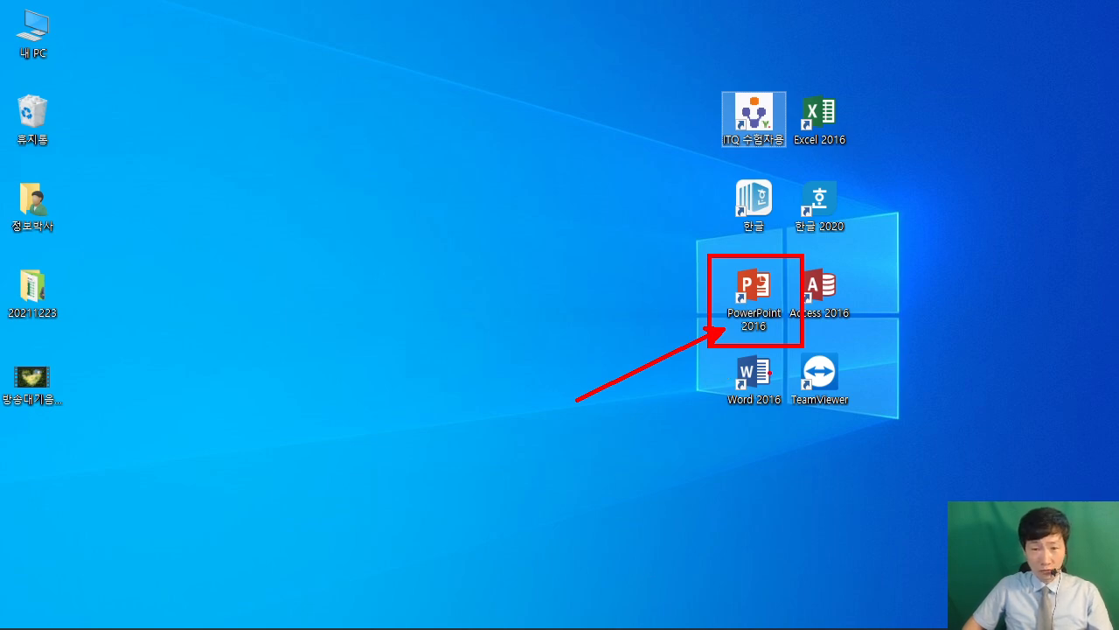
key(Escape)
click(741, 303)
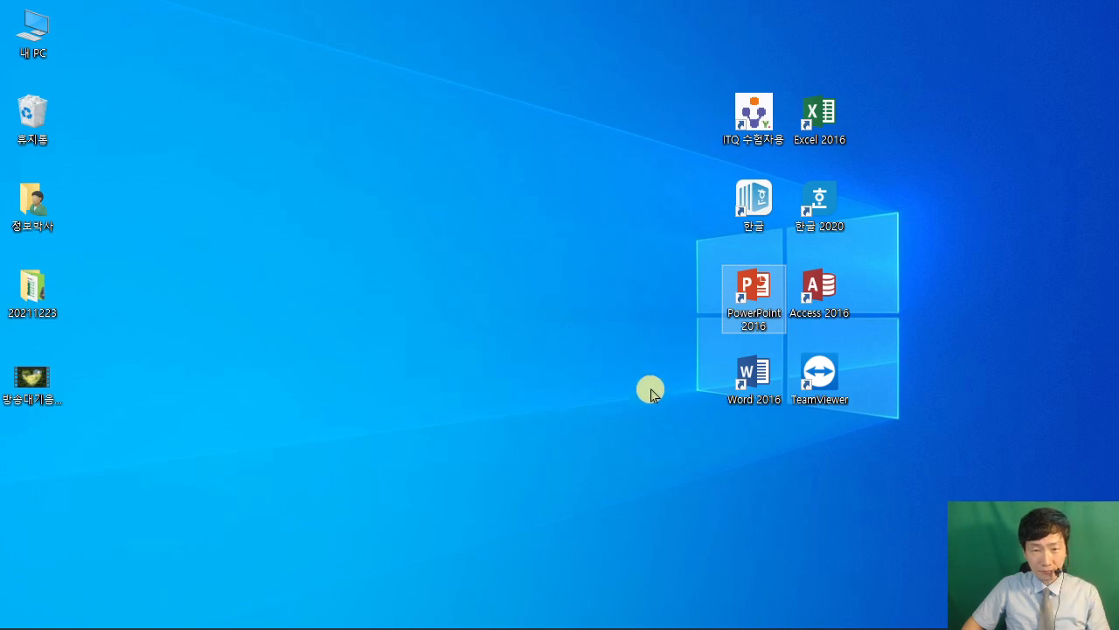
double_click(750, 304)
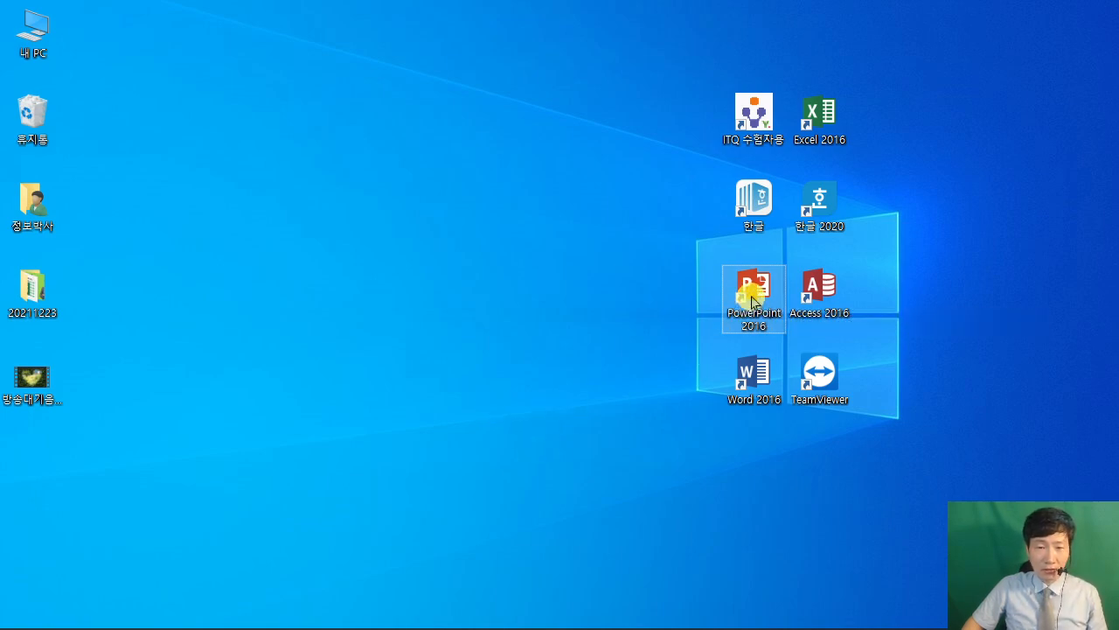
Bring up the exam PDF and highlight the examinee notes and required answer-folder location.
click(407, 622)
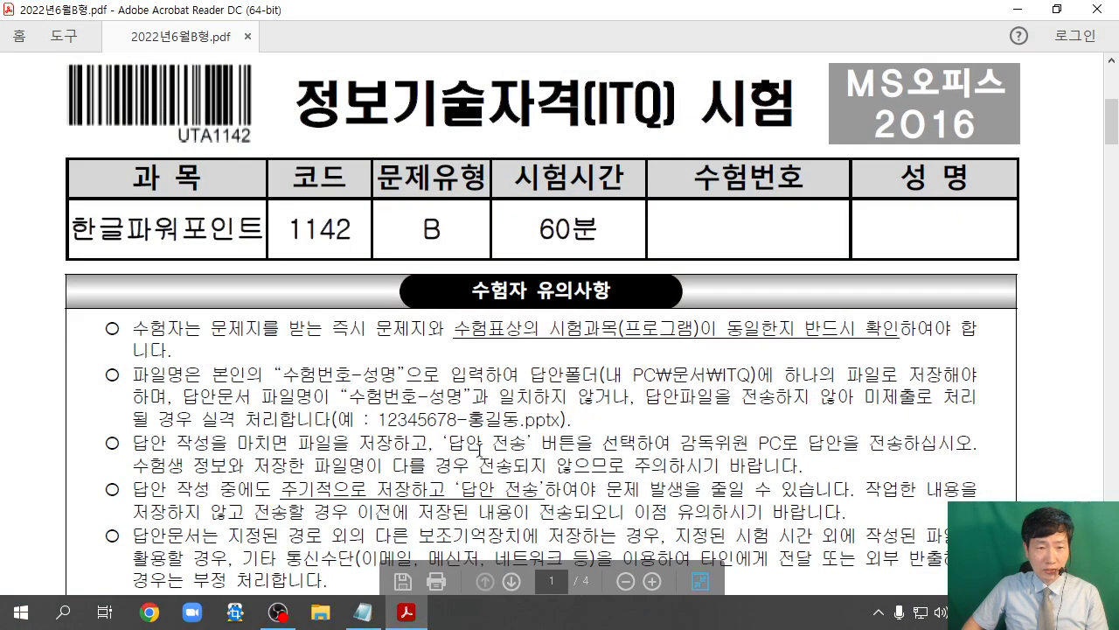
drag(481, 293, 595, 289)
click(625, 416)
drag(530, 375, 775, 376)
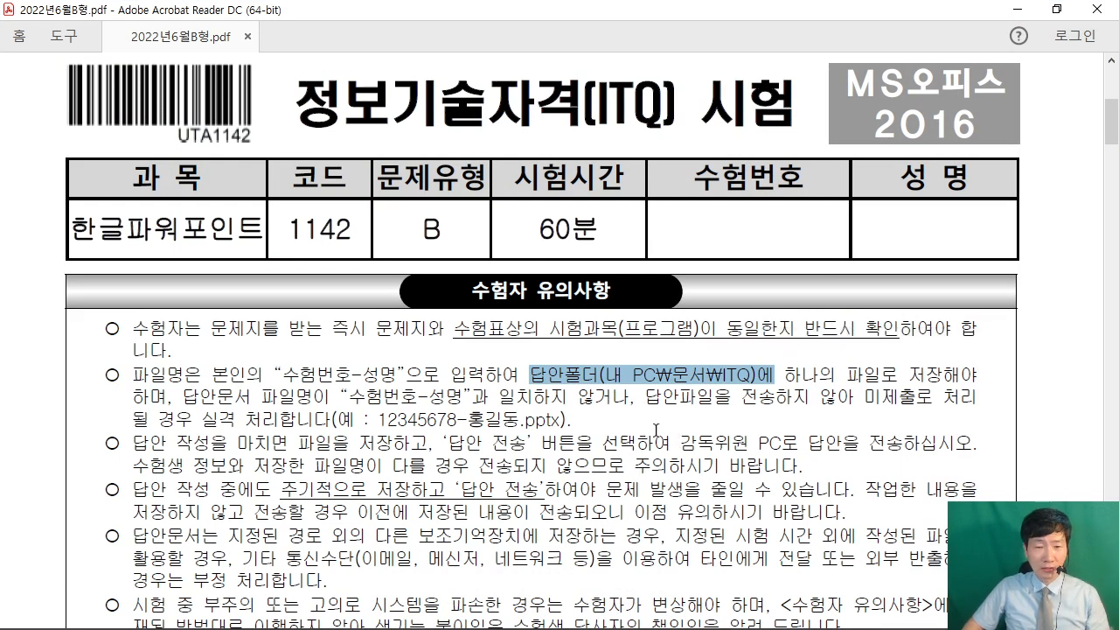
click(763, 380)
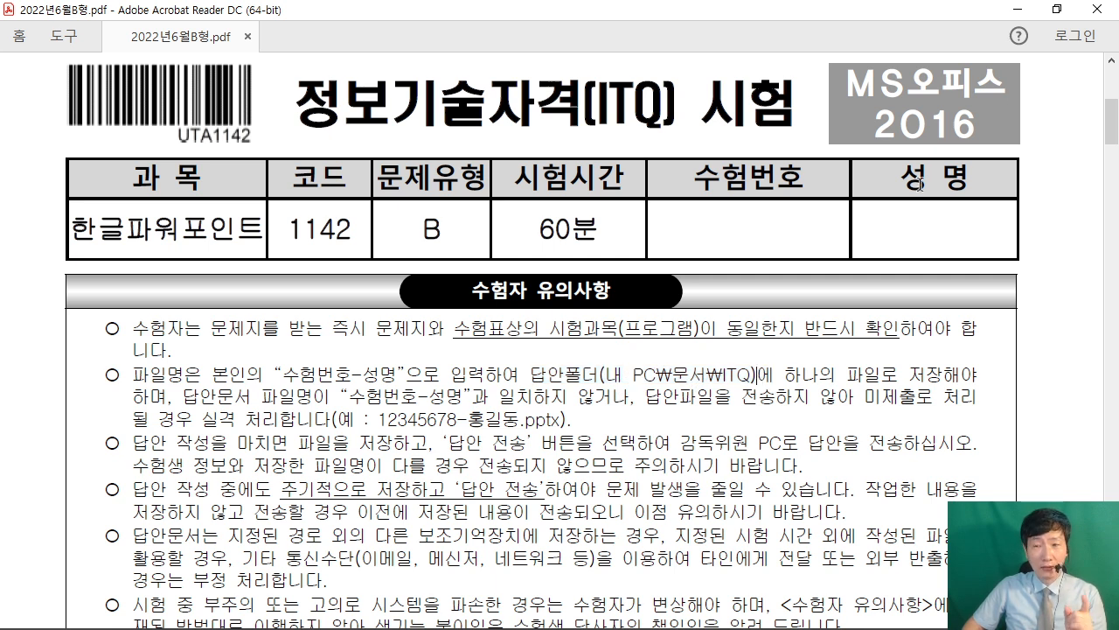
Highlight the 수험번호-성명 file-naming rule, then minimize the PDF.
drag(281, 376, 393, 382)
click(343, 400)
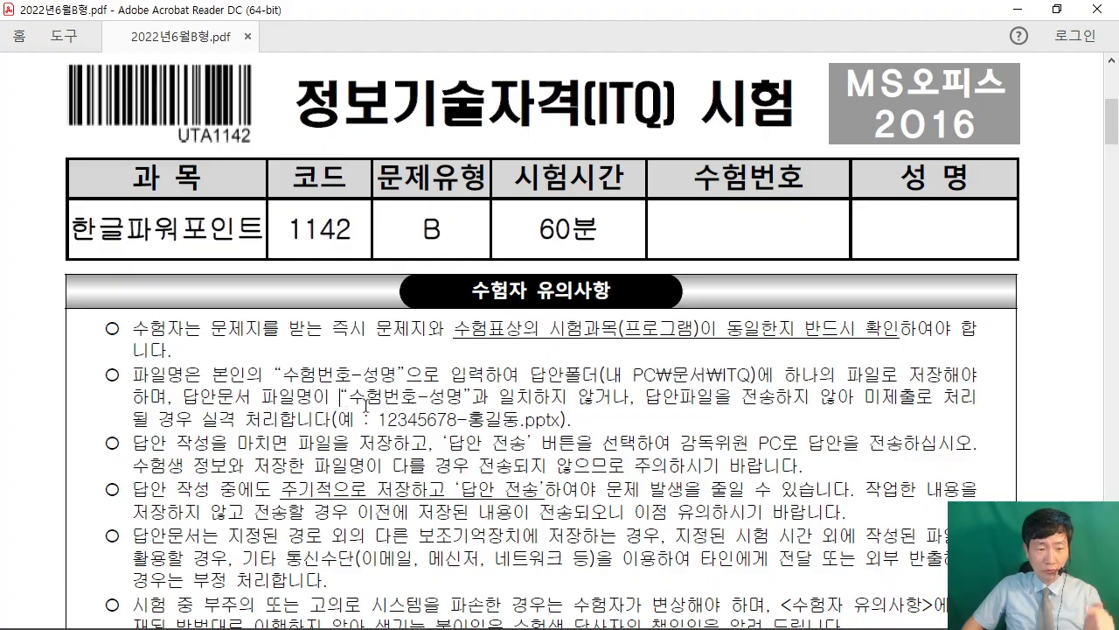
click(1016, 10)
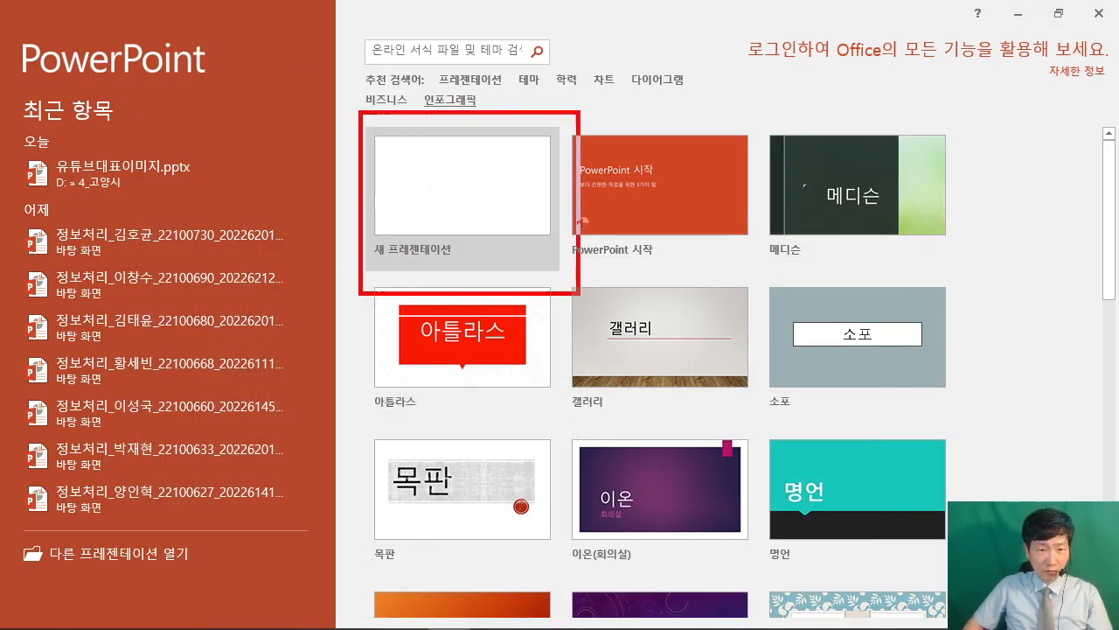
Create a blank presentation, 프레젠테이션1, and bring up Save As with F12.
click(490, 163)
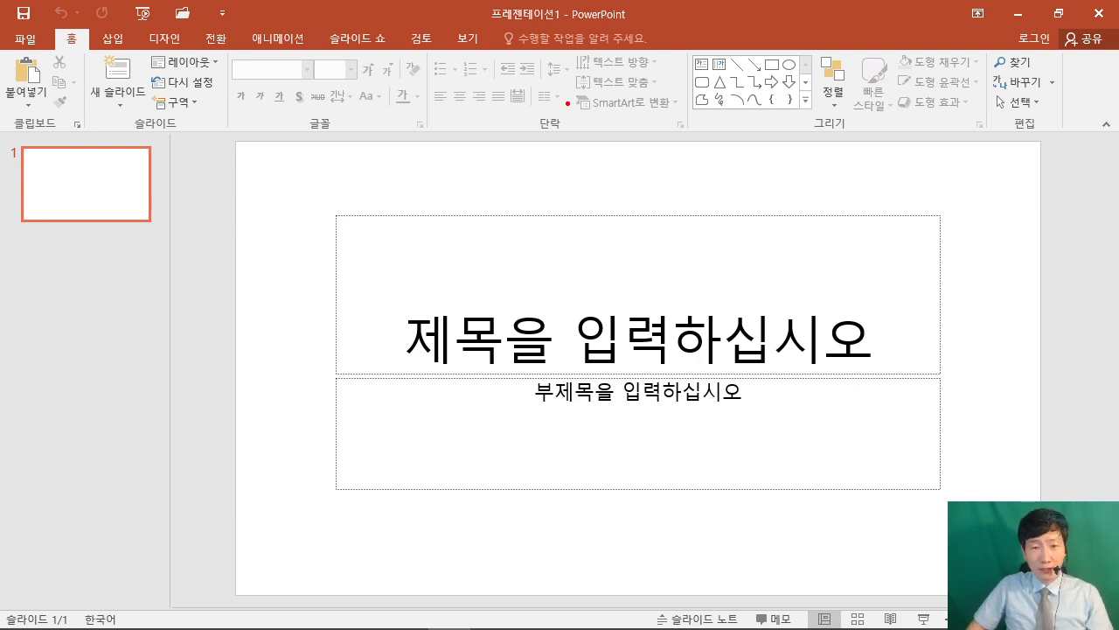
drag(569, 104, 795, 262)
mouse_move(604, 137)
mouse_down()
mouse_move(667, 133)
mouse_move(598, 225)
mouse_up()
mouse_move(606, 186)
mouse_down()
mouse_move(660, 184)
mouse_move(671, 228)
mouse_up()
drag(697, 166, 774, 212)
drag(786, 146, 781, 161)
drag(773, 152, 852, 172)
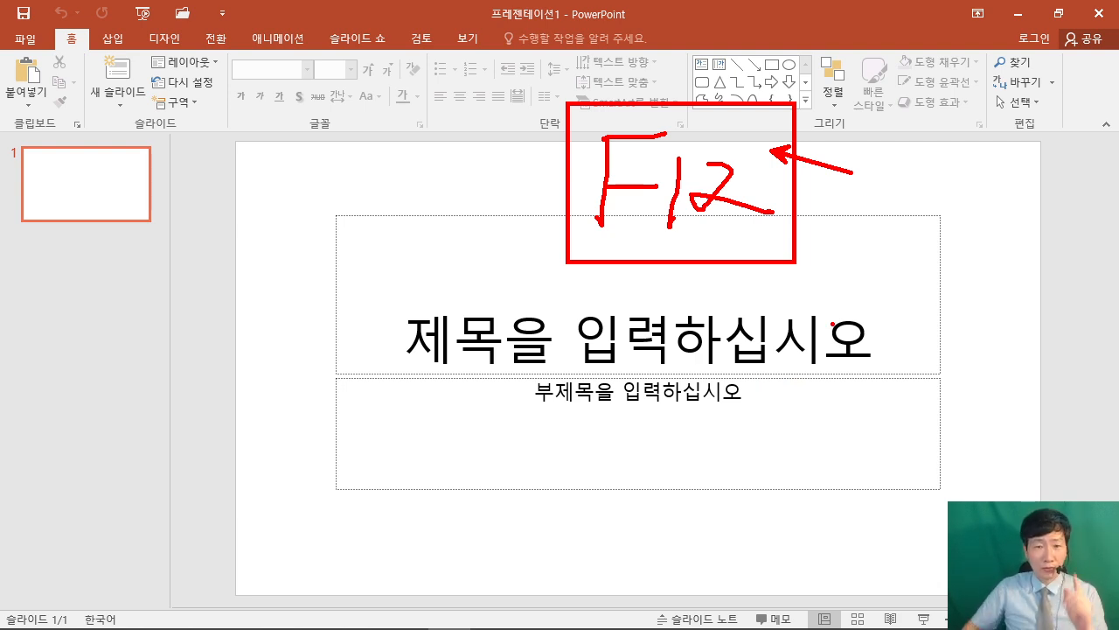
key(Escape)
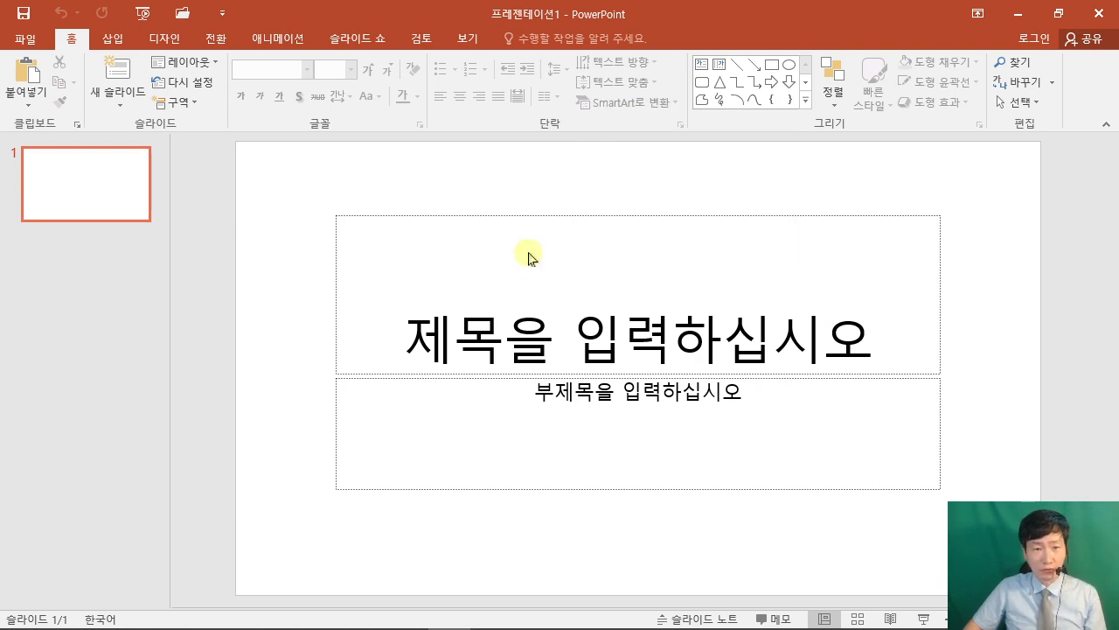
key(F12)
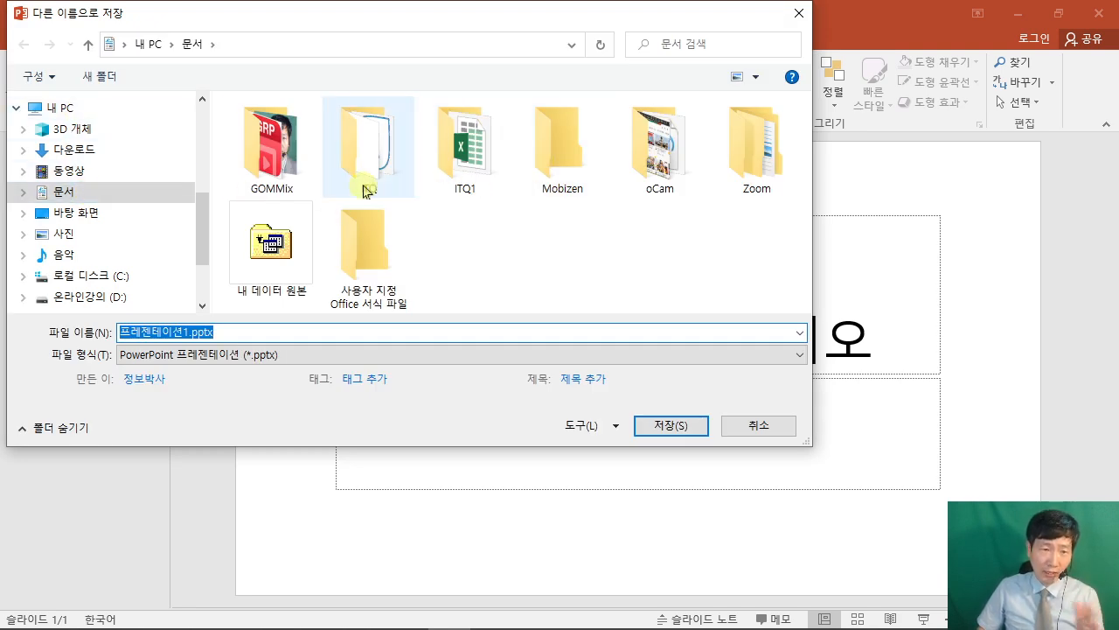
Save it in 문서\ITQ as the pasted exam number, a hyphen and the candidate's name, then minimize PowerPoint.
double_click(367, 147)
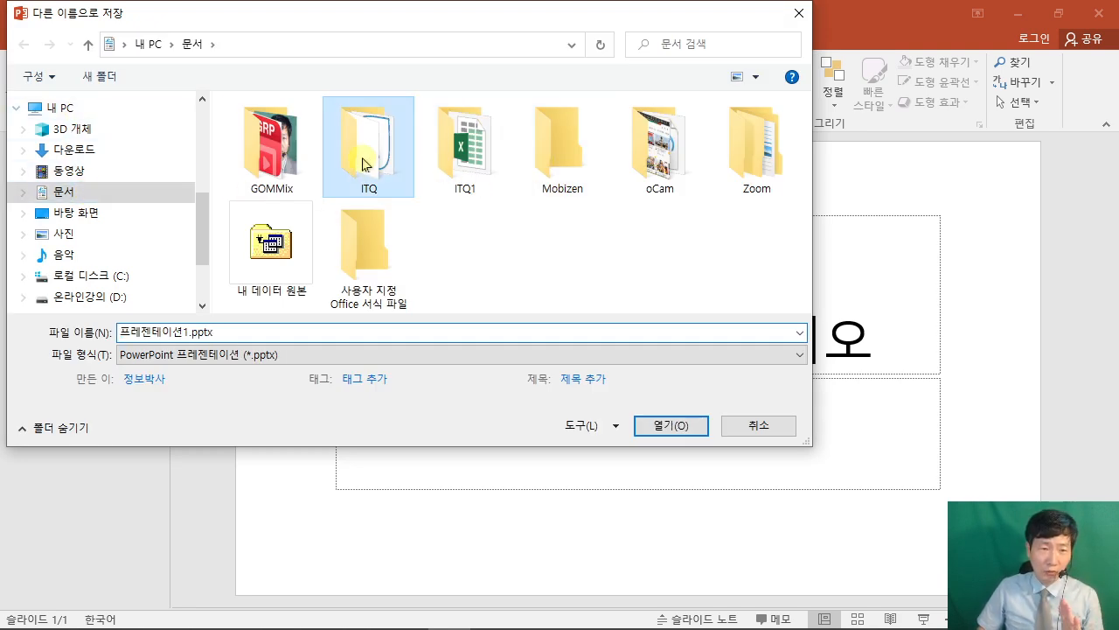
click(238, 333)
right_click(244, 331)
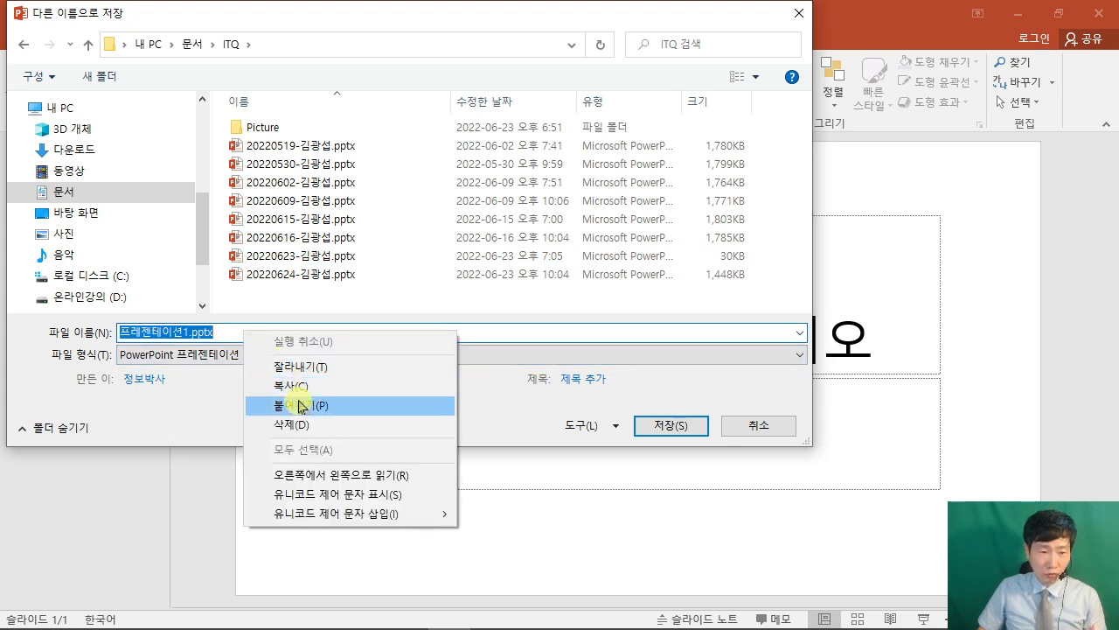
click(295, 402)
text(-)
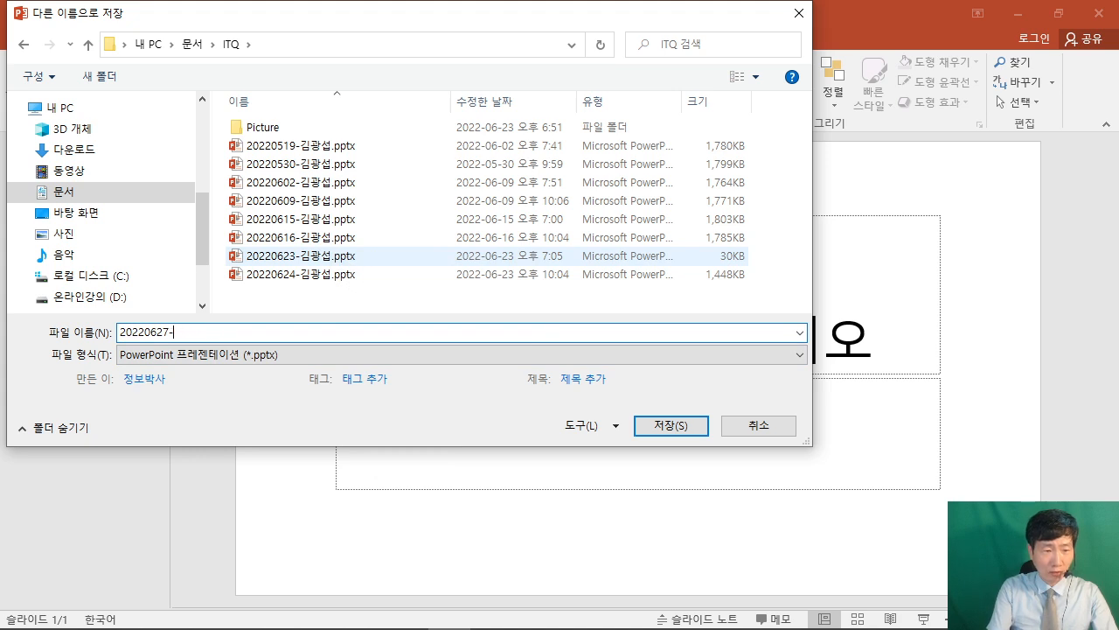
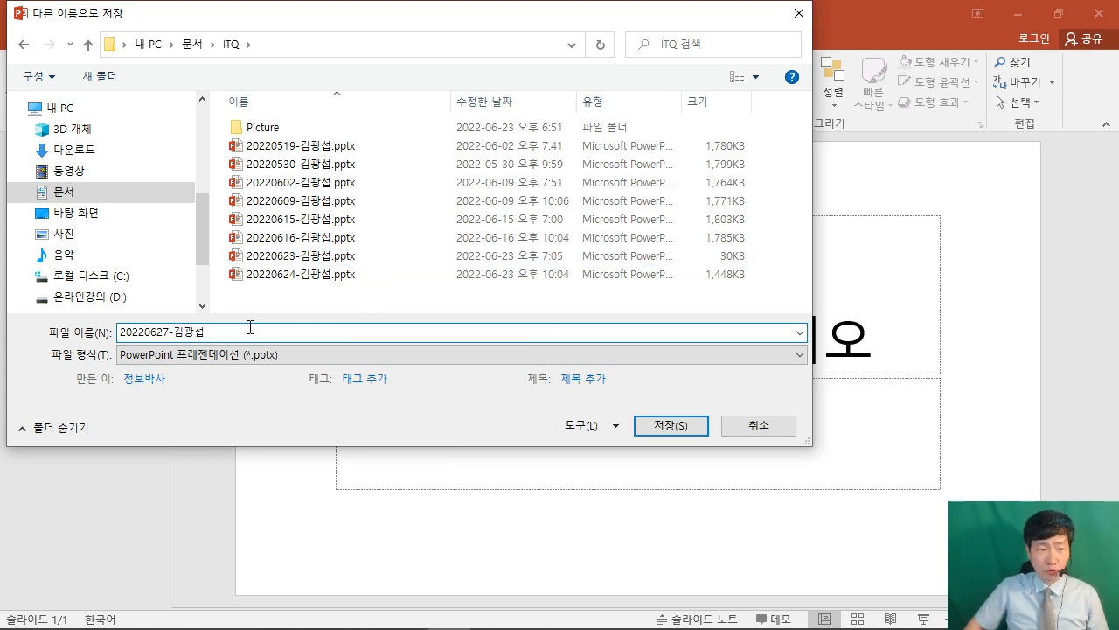
click(670, 426)
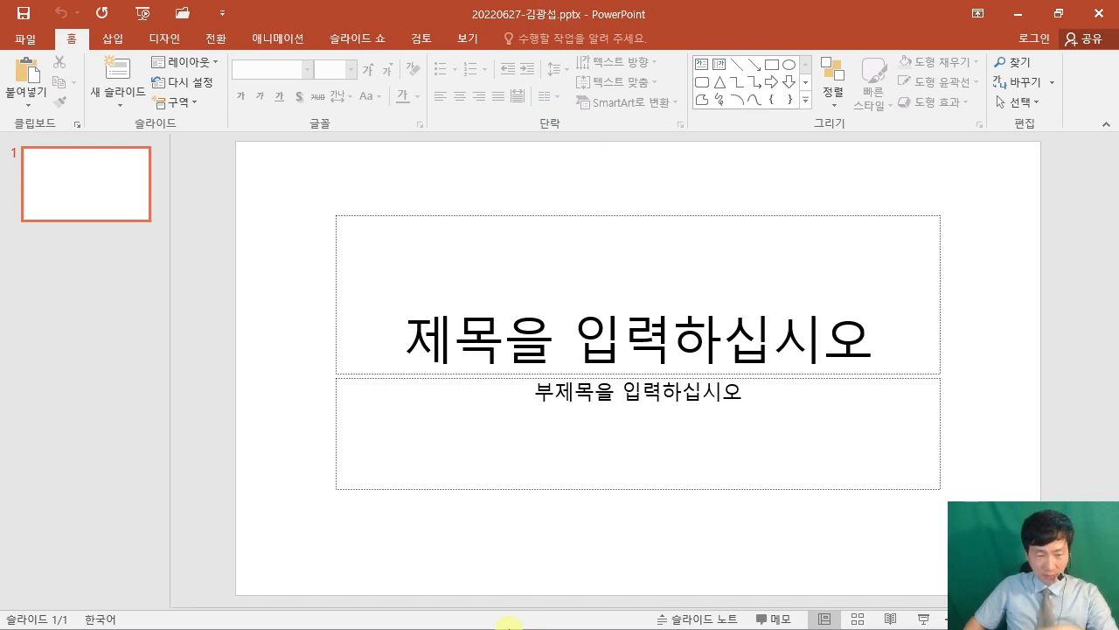
click(1019, 13)
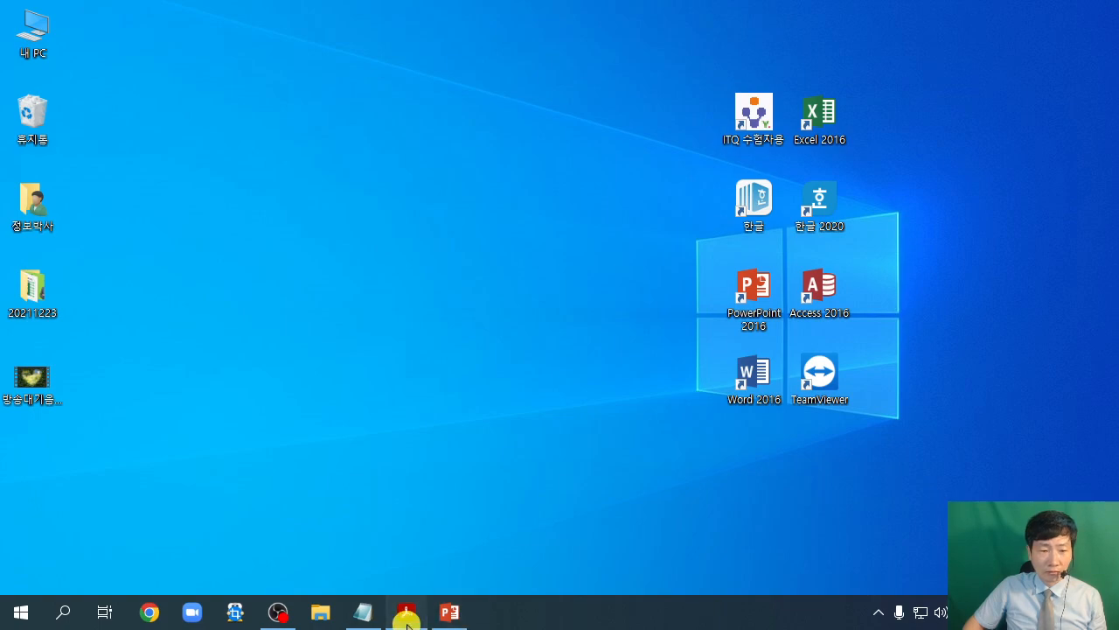
Scroll the exam PDF to the A4 용지 slide-size rule, pen-mark it, then minimize the PDF.
click(407, 623)
scroll(588, 328, down, 8)
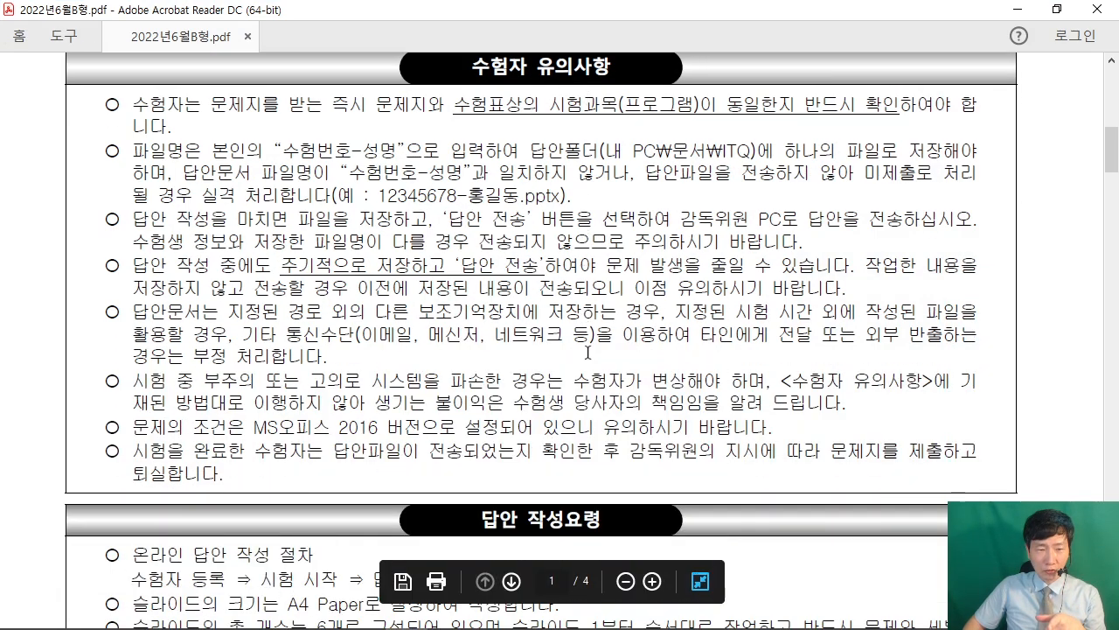
scroll(583, 376, down, 10)
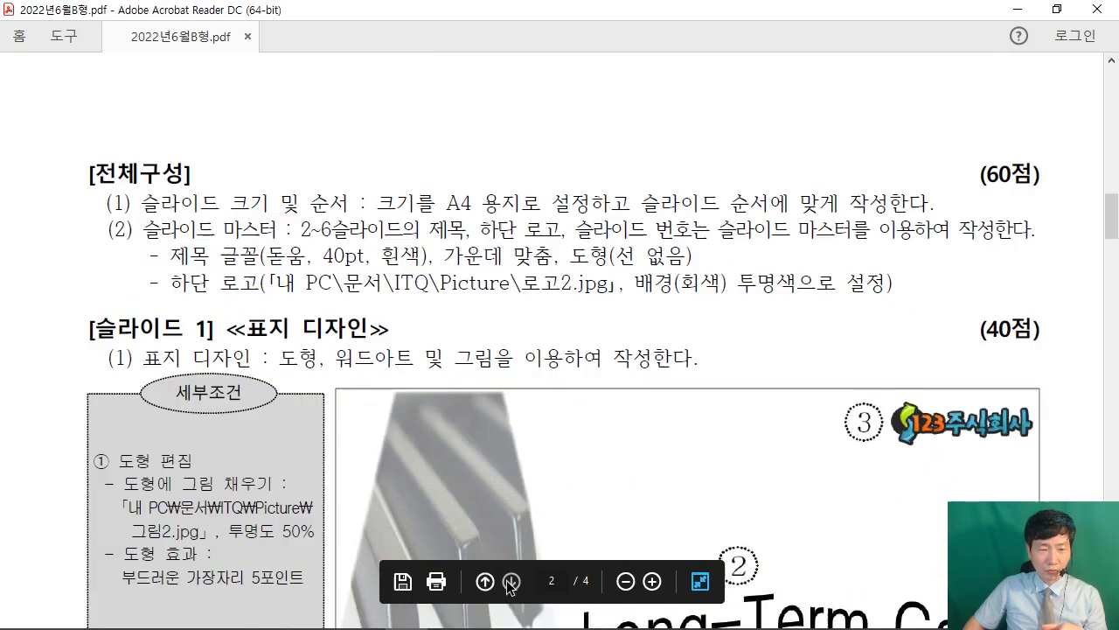
scroll(219, 230, down, 2)
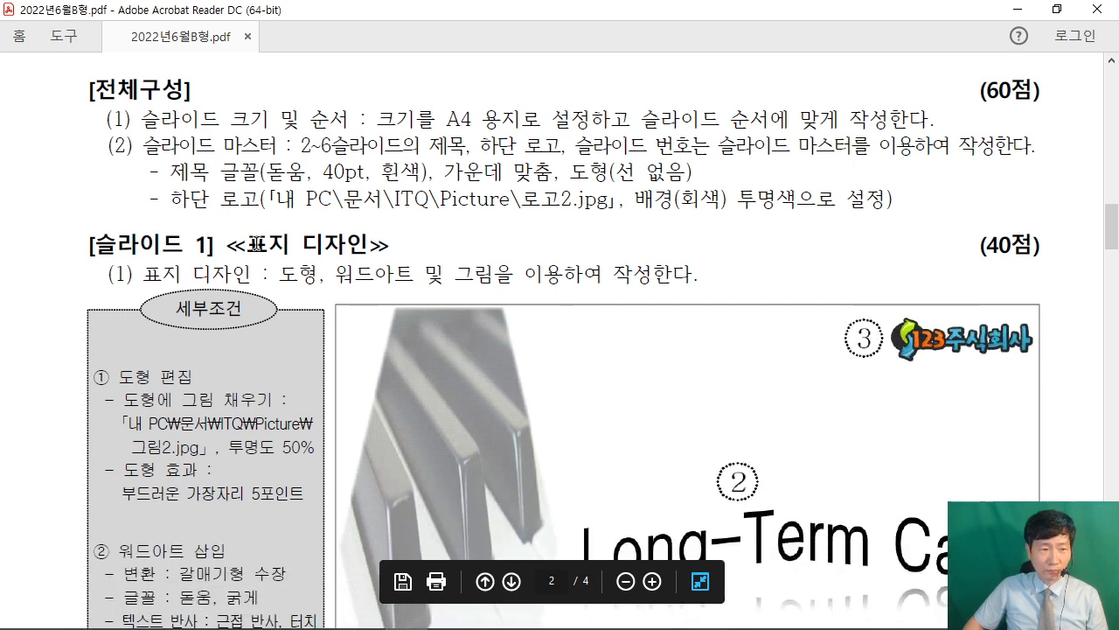
drag(132, 116, 275, 144)
mouse_move(133, 138)
mouse_down()
mouse_move(147, 159)
mouse_move(279, 178)
mouse_up()
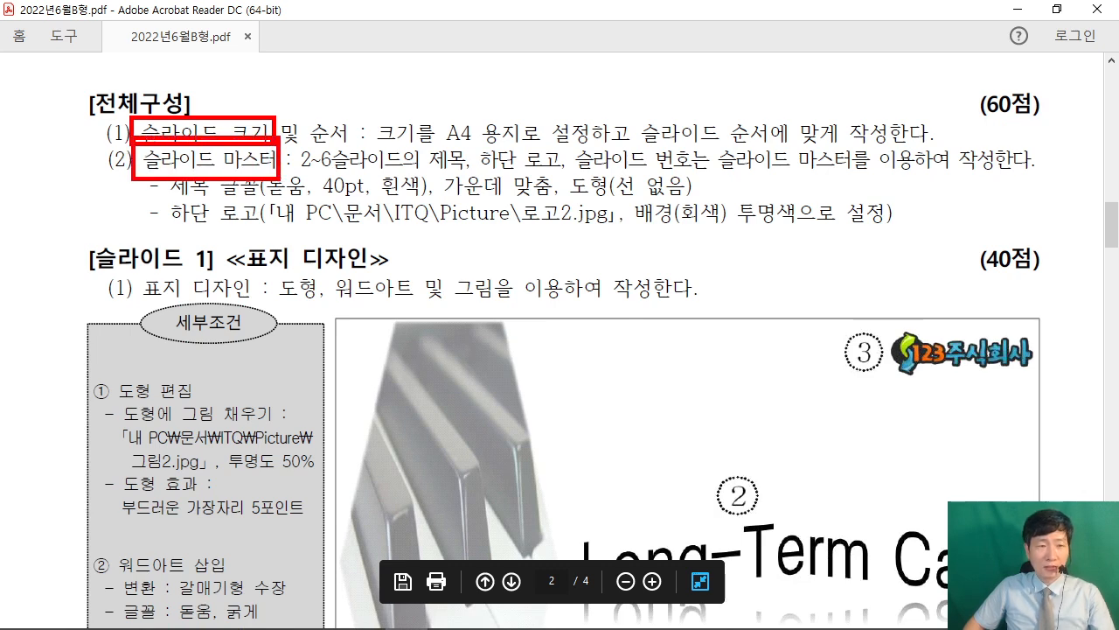
key(Escape)
mouse_move(510, 146)
mouse_down()
mouse_move(434, 125)
mouse_move(503, 156)
mouse_up()
mouse_move(560, 52)
mouse_down()
mouse_move(525, 49)
mouse_move(542, 62)
mouse_move(560, 52)
mouse_up()
key(Escape)
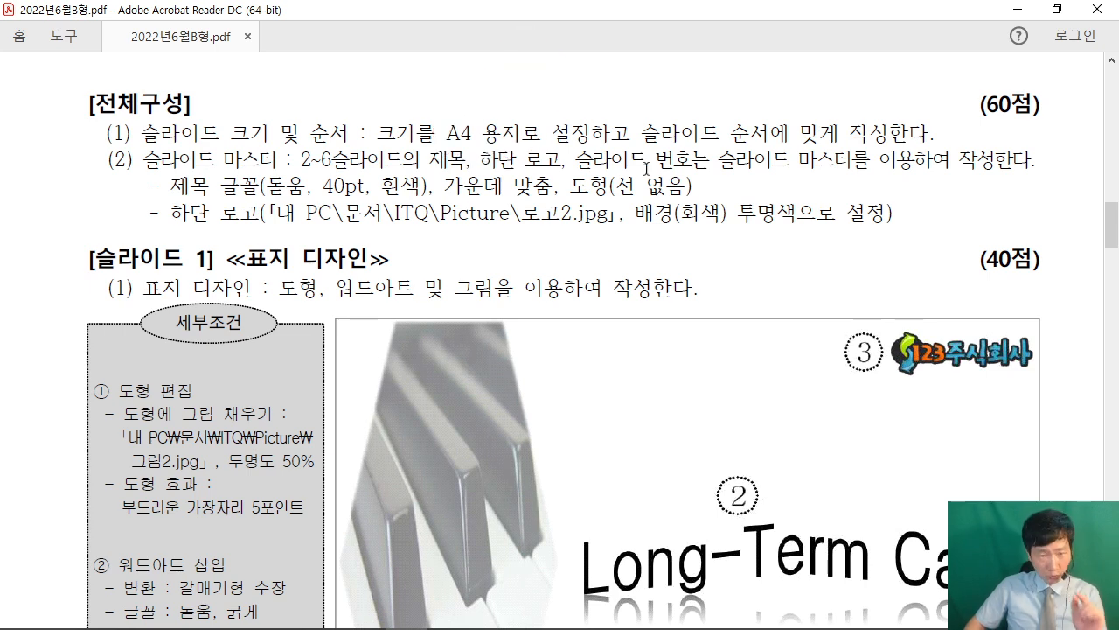
click(1016, 8)
Restore the presentation and open 디자인 > 슬라이드 크기 > 사용자 지정 슬라이드 크기.
click(449, 612)
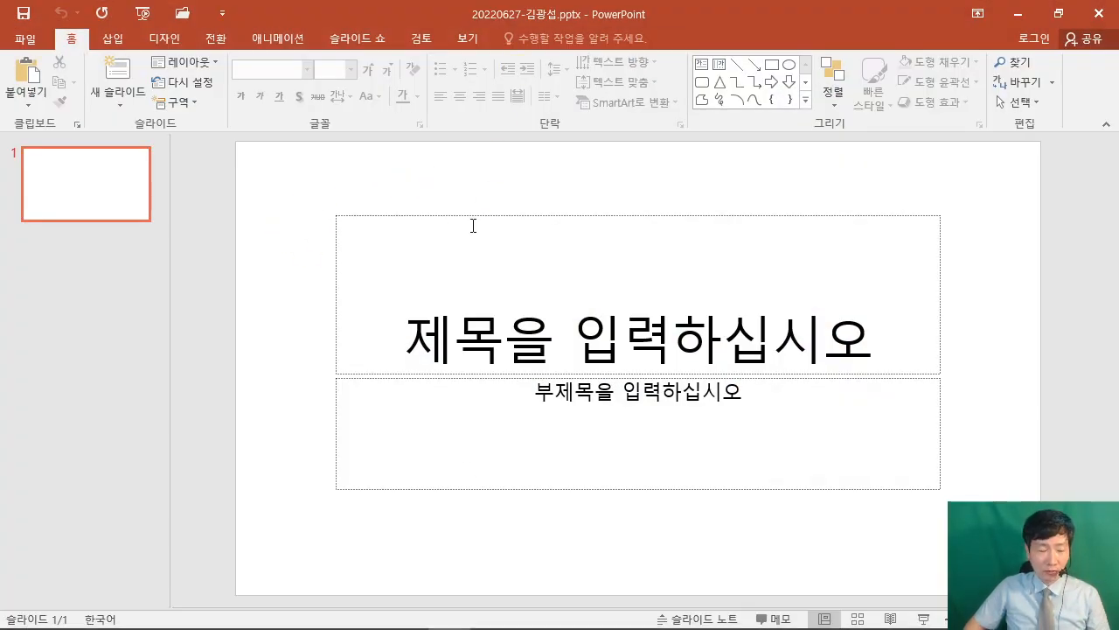
mouse_move(136, 25)
mouse_down()
mouse_move(199, 63)
mouse_move(276, 192)
mouse_up()
key(Escape)
click(164, 39)
key(ctrl+2)
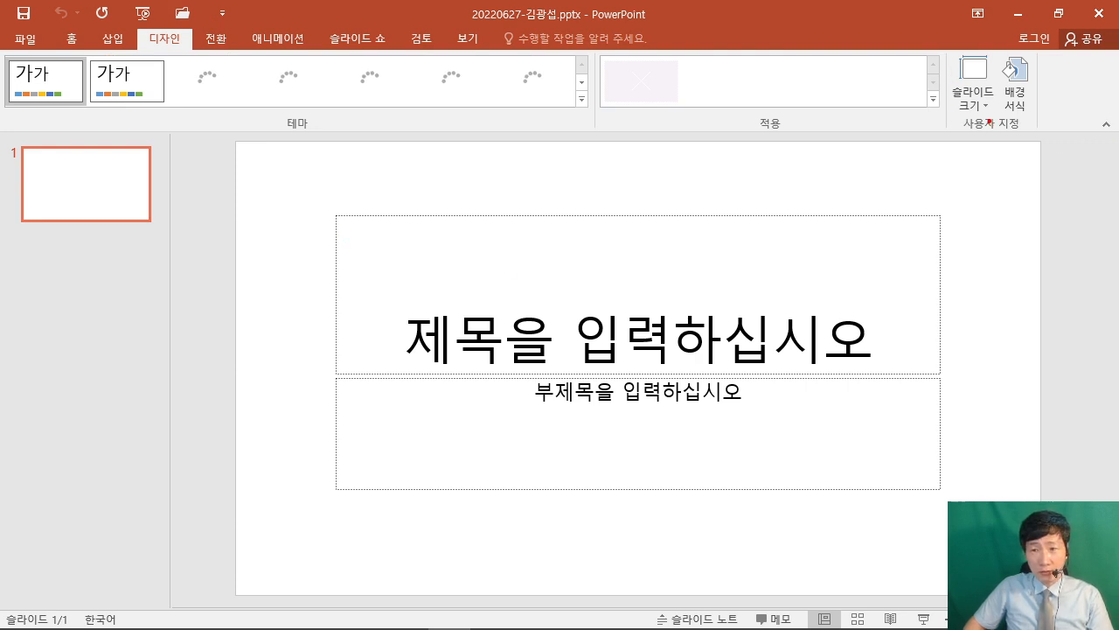
drag(945, 80, 1004, 117)
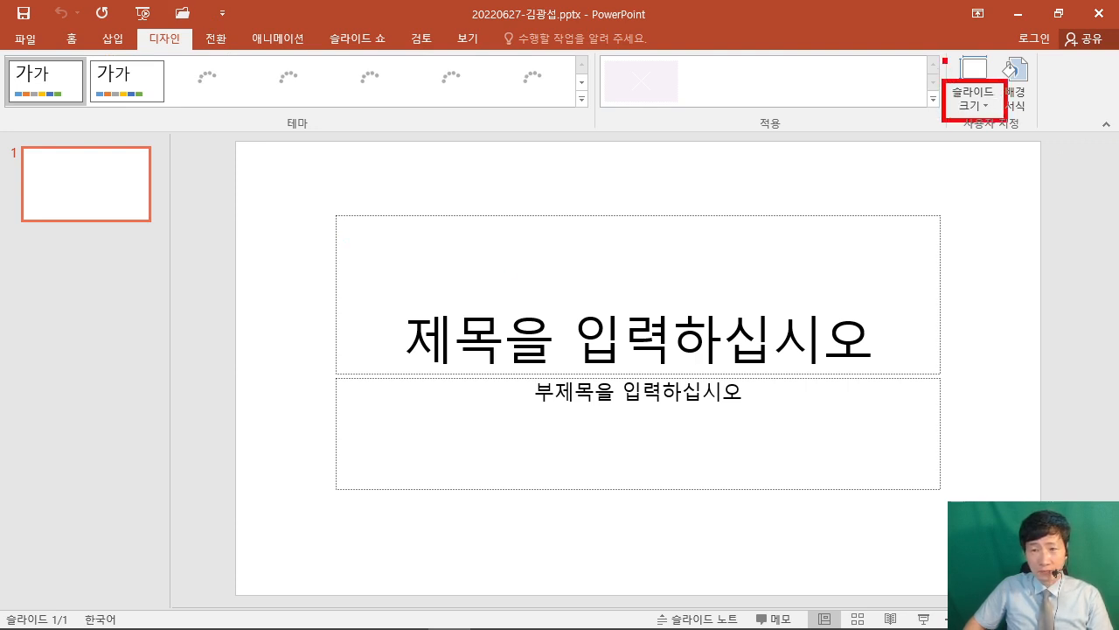
drag(1056, 208, 997, 110)
key(Escape)
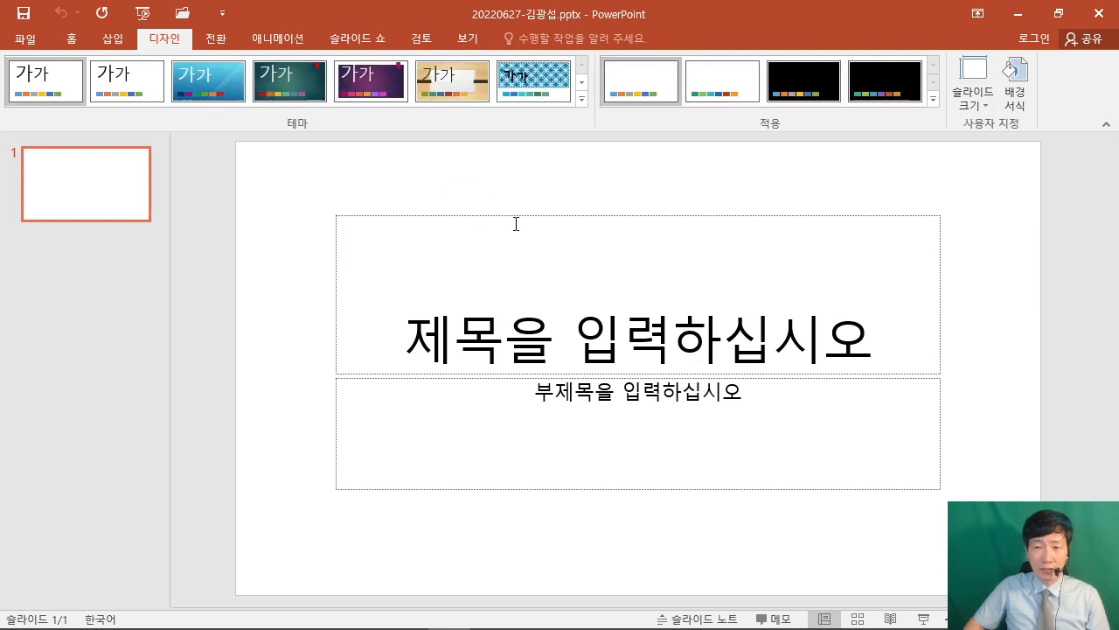
click(969, 103)
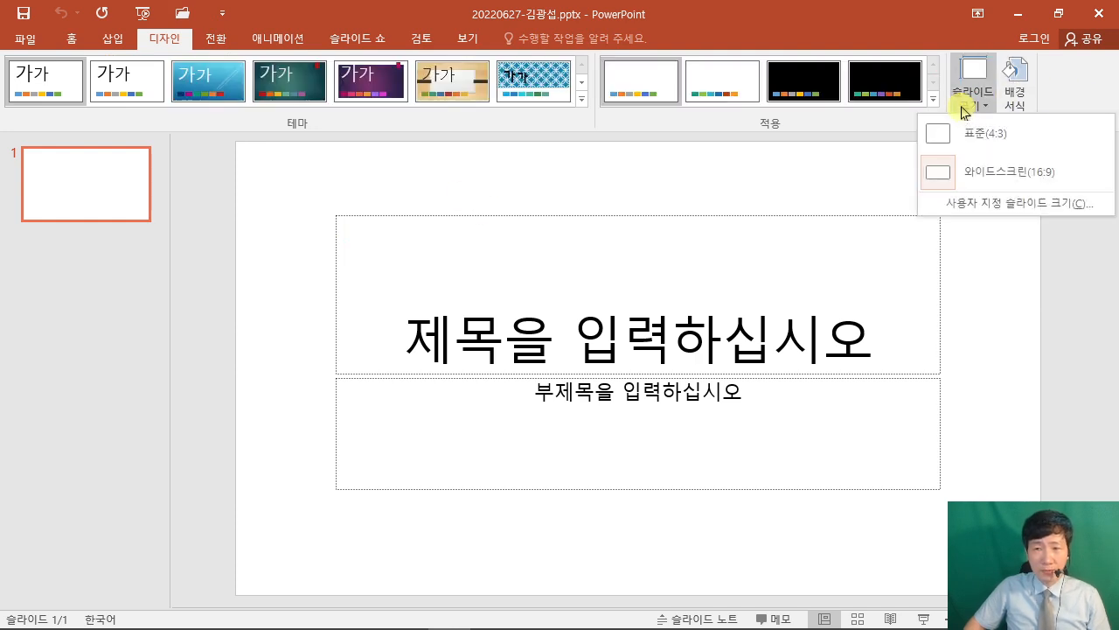
click(1019, 213)
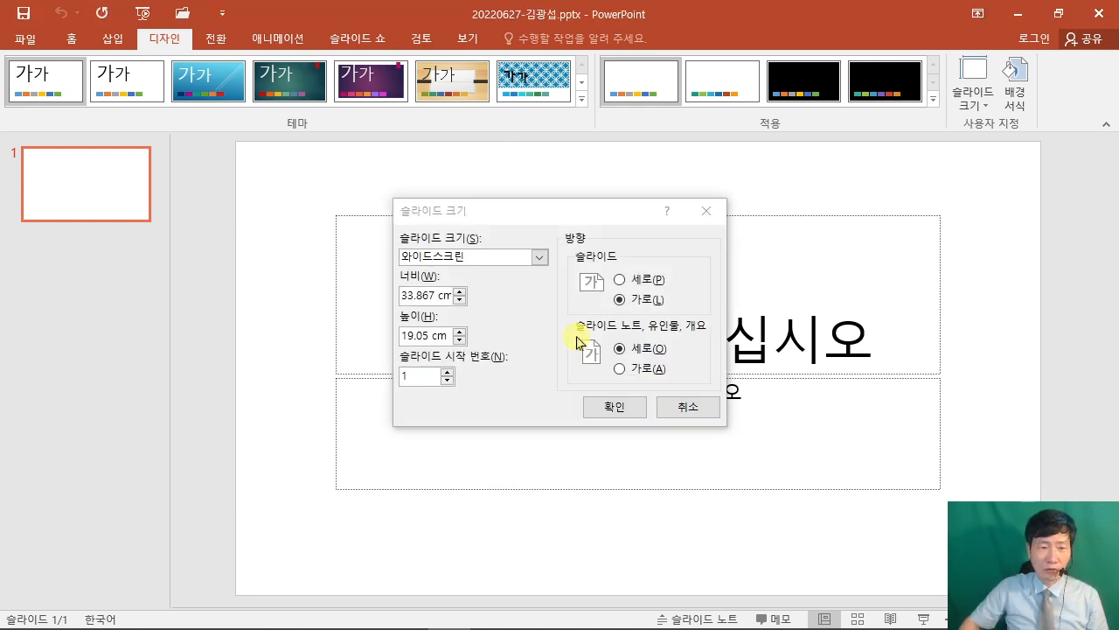
Choose A4 용지(210x297mm) as the slide size and apply it with 맞춤 확인.
click(483, 215)
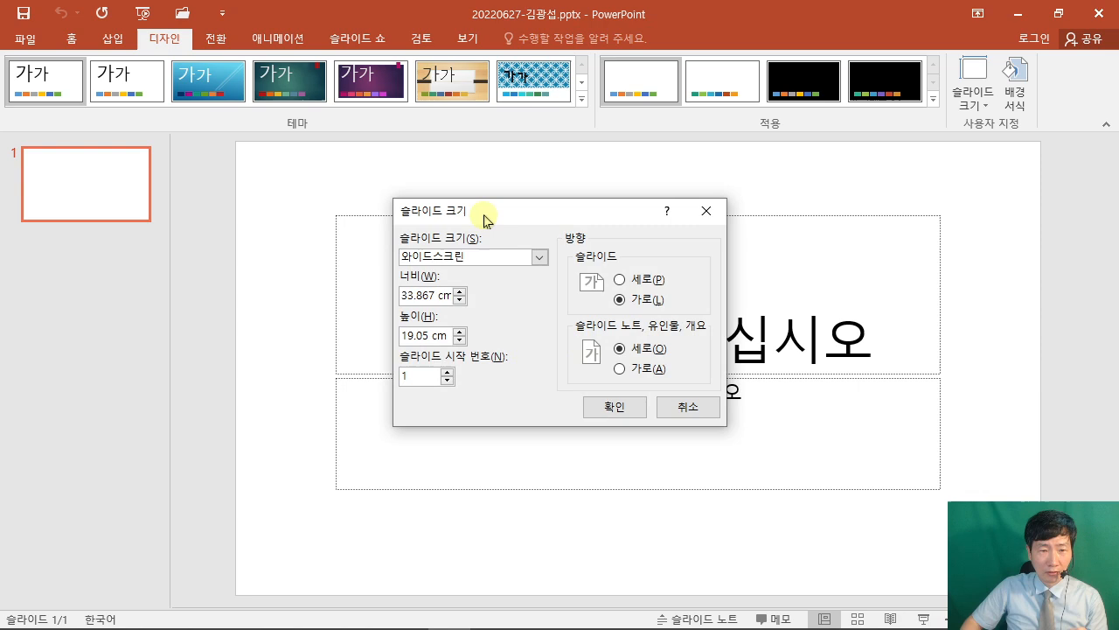
click(539, 262)
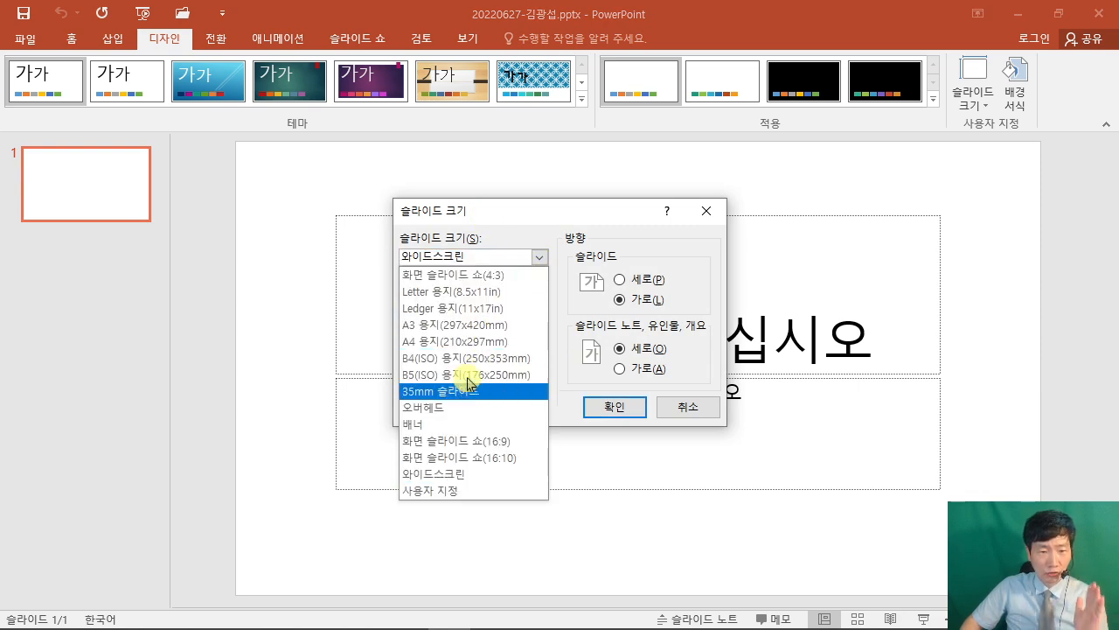
click(466, 341)
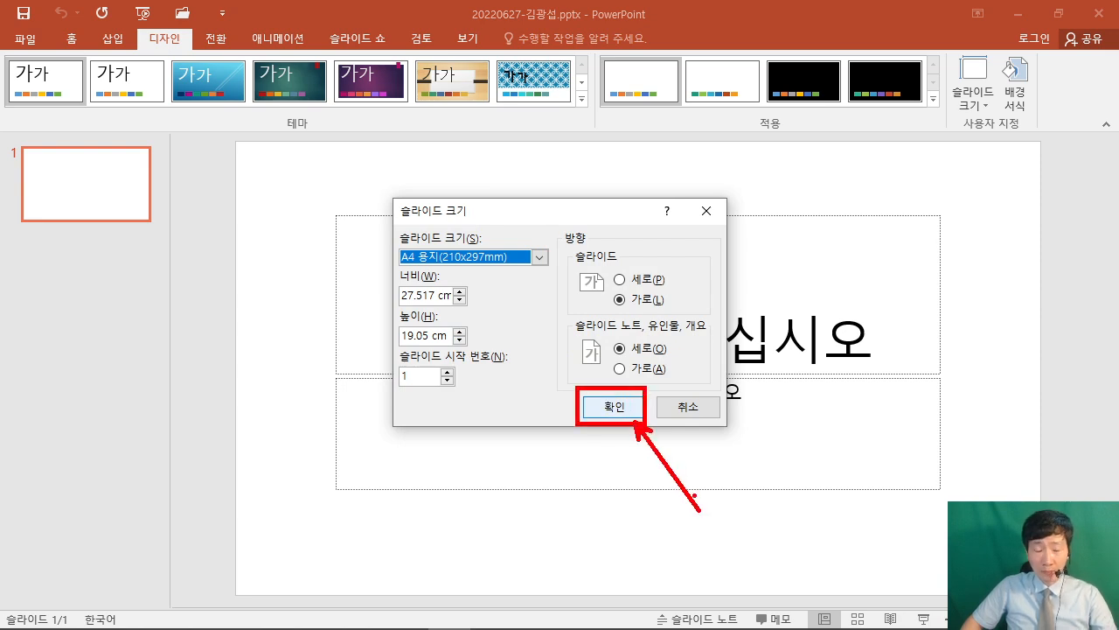
click(599, 407)
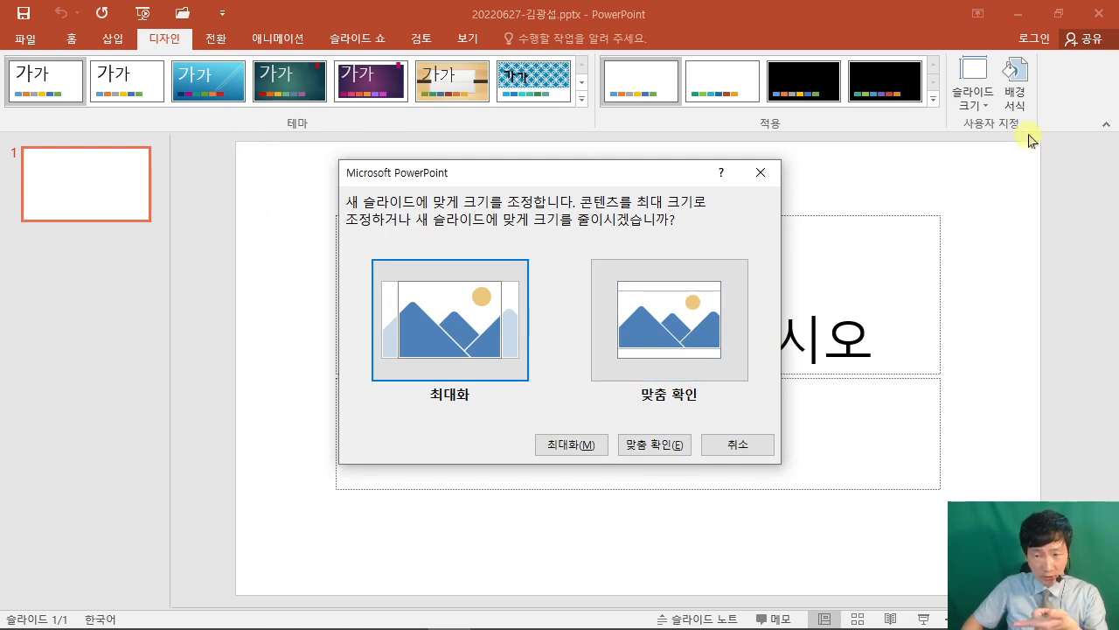
click(655, 446)
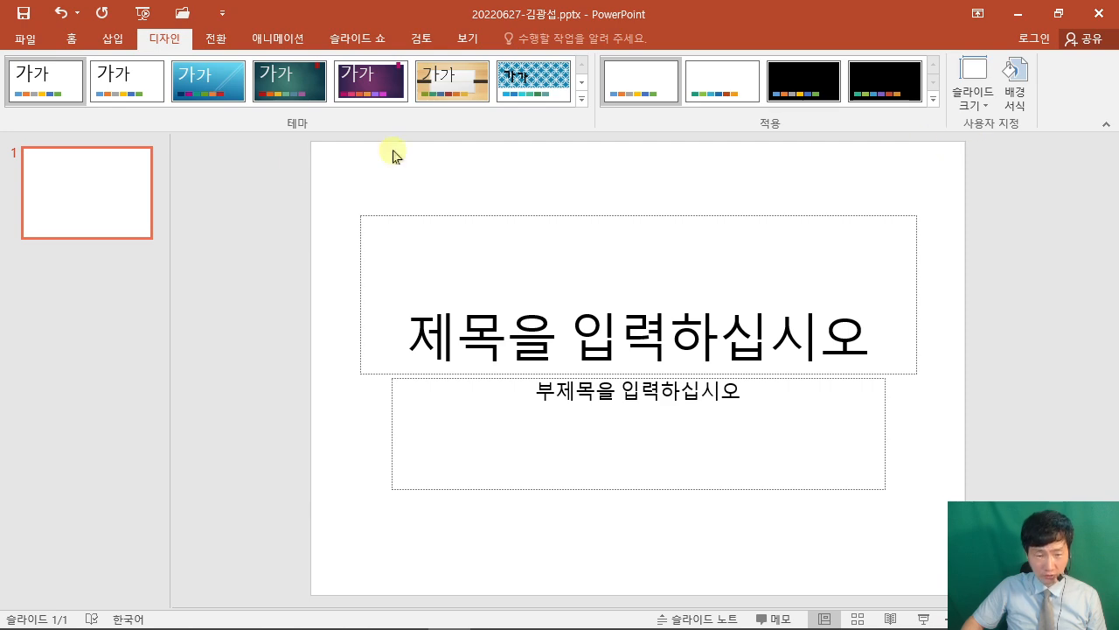
Bring the exam PDF forward and highlight the slide size and slide master requirement lines.
mouse_move(407, 623)
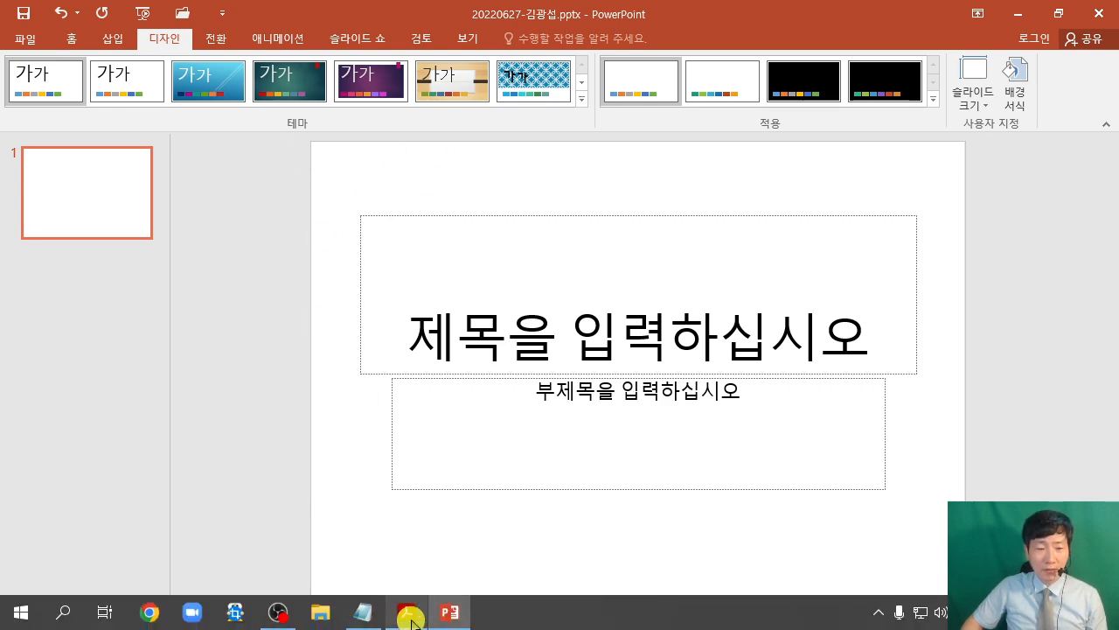
click(406, 615)
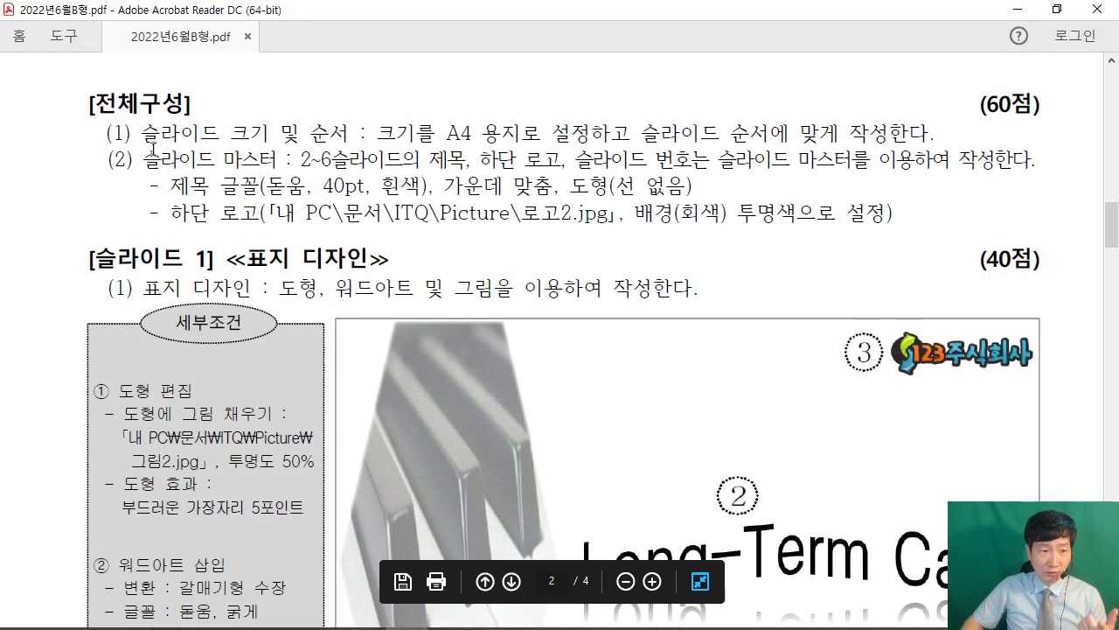
drag(142, 134, 276, 163)
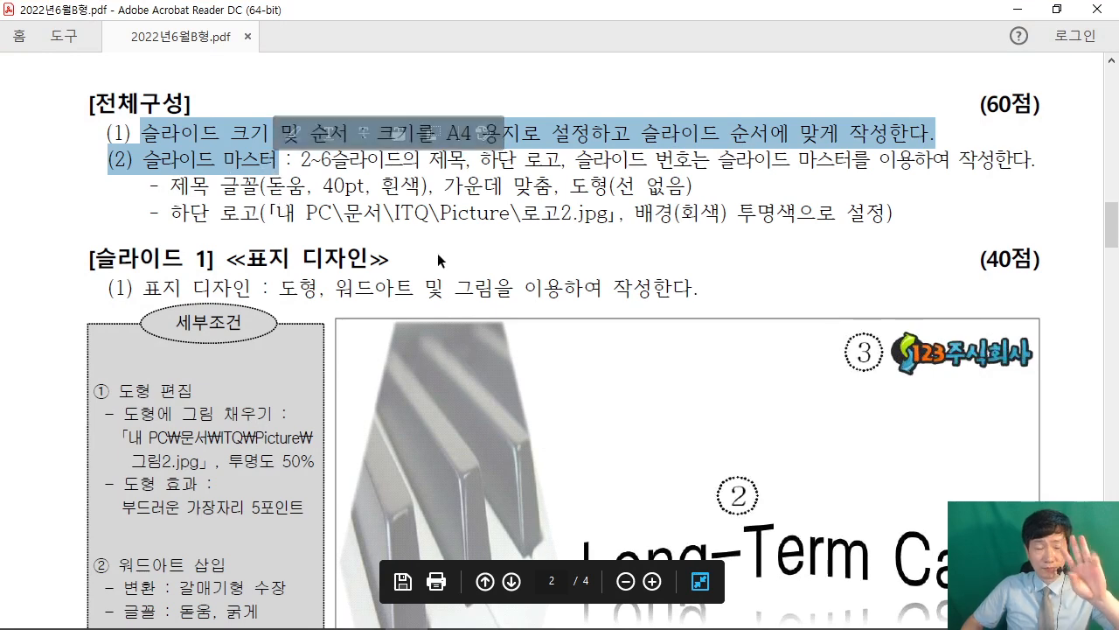
click(530, 188)
Highlight the title and bottom-logo conditions and box the 2~6슬라이드 note in red.
drag(430, 158, 709, 143)
click(691, 160)
mouse_move(293, 133)
mouse_down()
mouse_move(309, 180)
mouse_move(445, 179)
mouse_move(411, 179)
mouse_move(470, 282)
mouse_up()
key(Escape)
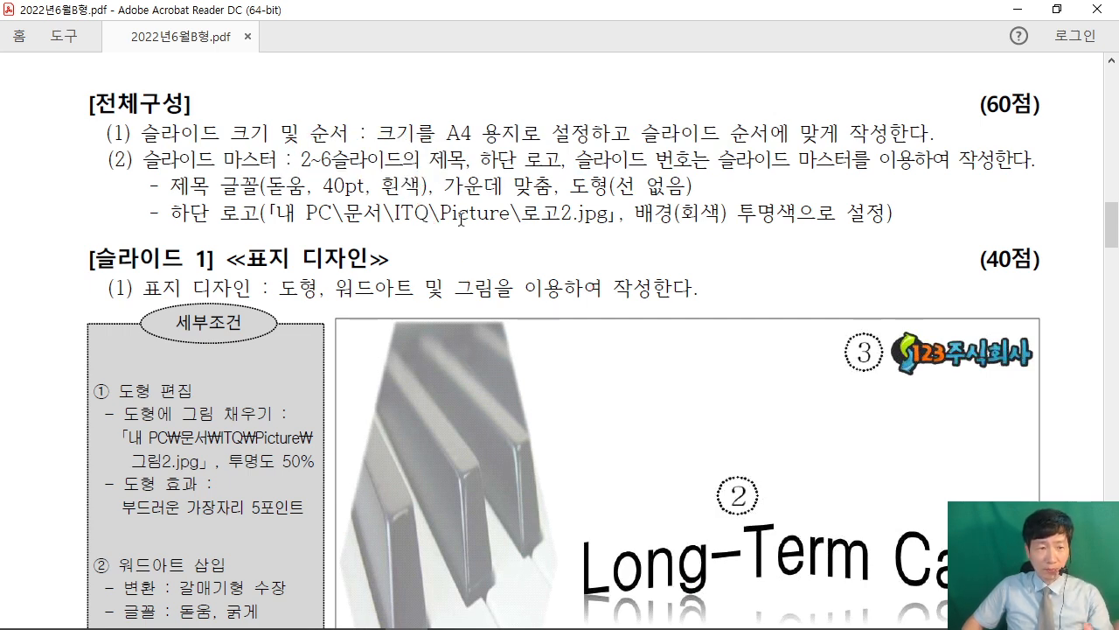
Scroll the exam PDF to the [슬라이드 2] 목차 slide conditions and sample.
scroll(362, 372, down, 2)
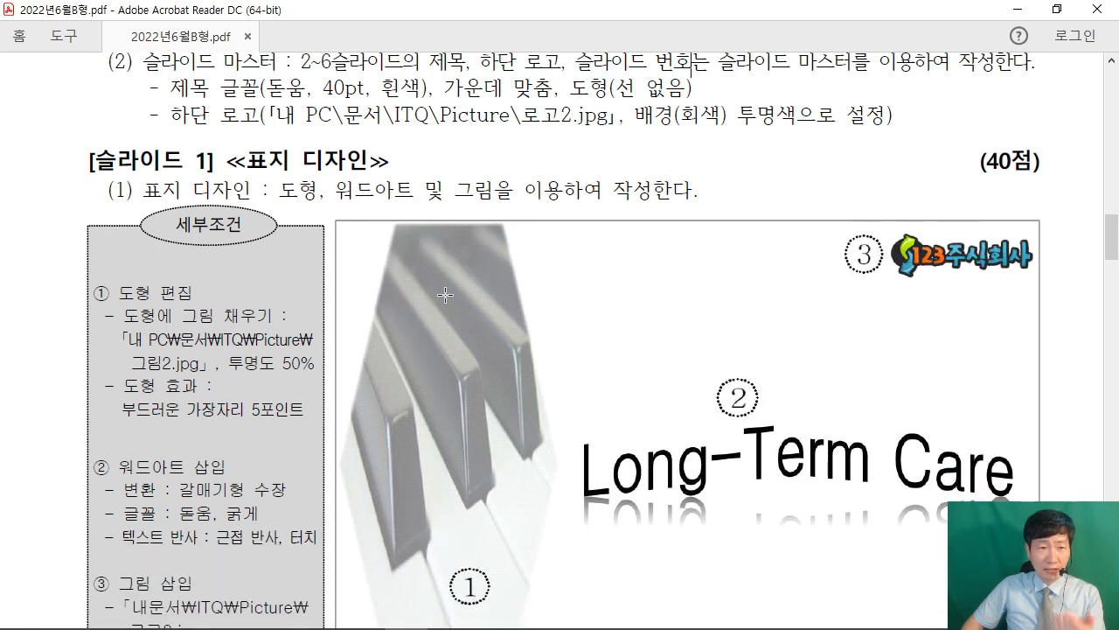
scroll(453, 294, down, 10)
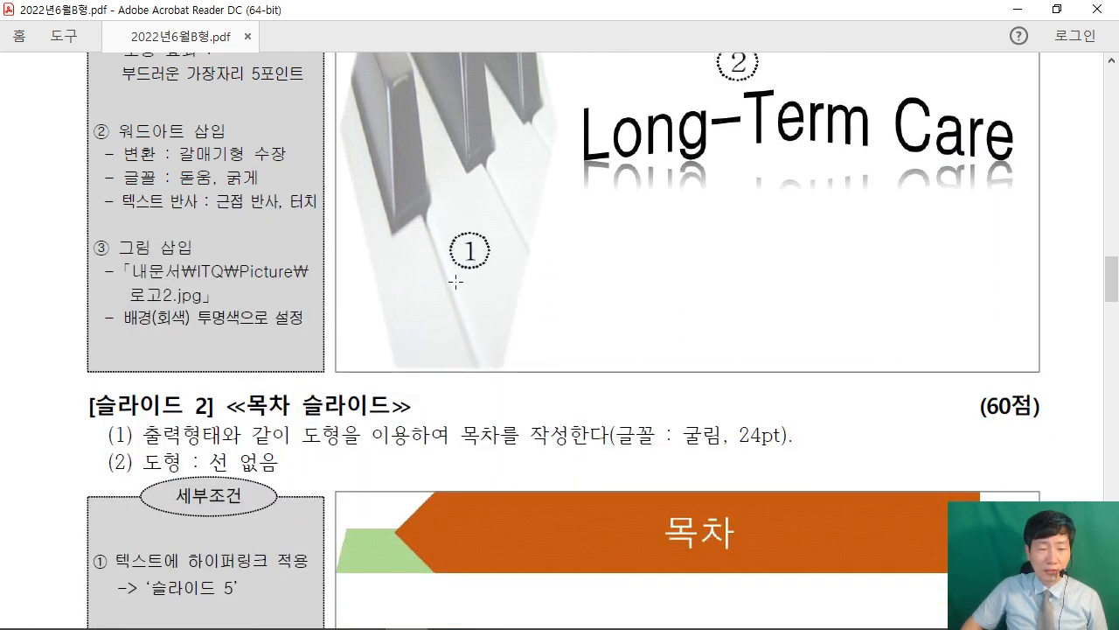
scroll(489, 280, down, 5)
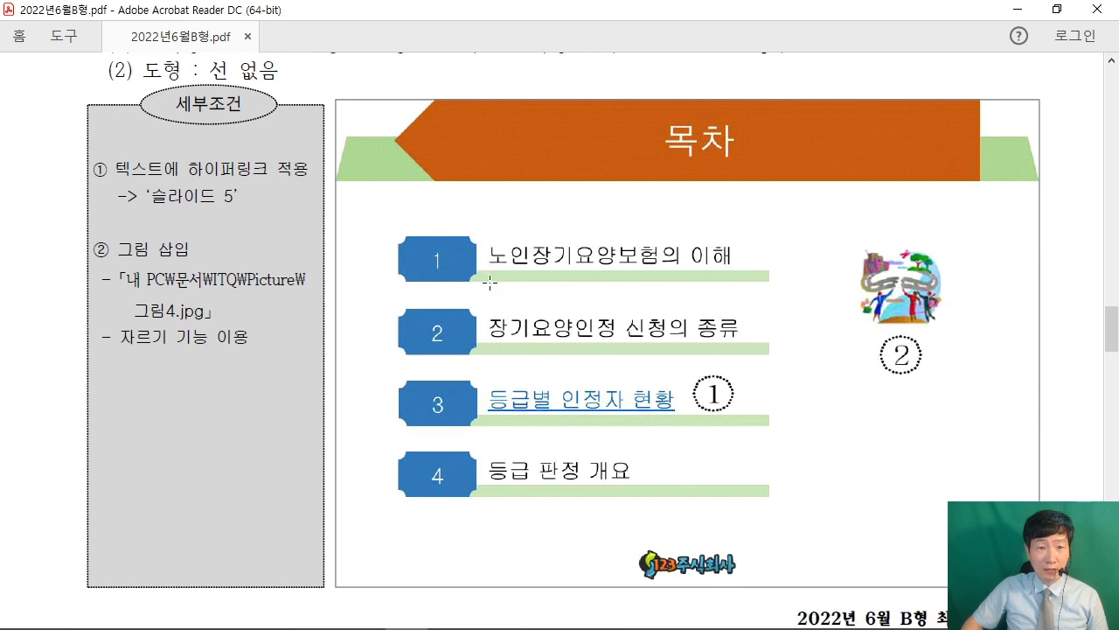
scroll(489, 281, up, 1)
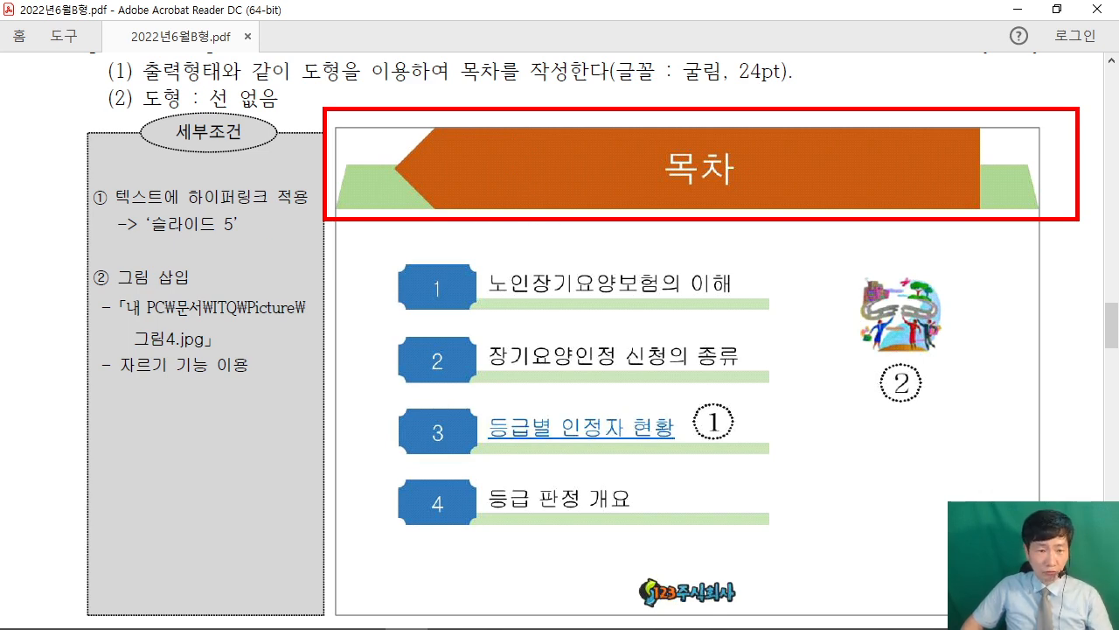
drag(262, 238, 306, 300)
mouse_move(360, 262)
mouse_down()
mouse_move(394, 338)
mouse_move(259, 330)
mouse_up()
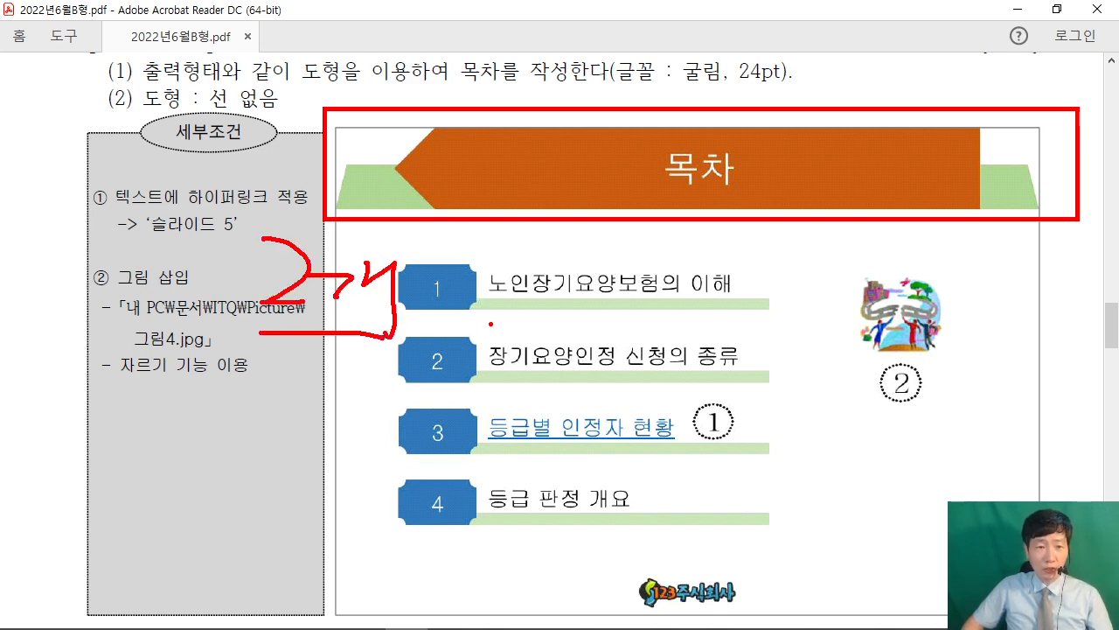
drag(355, 165, 983, 160)
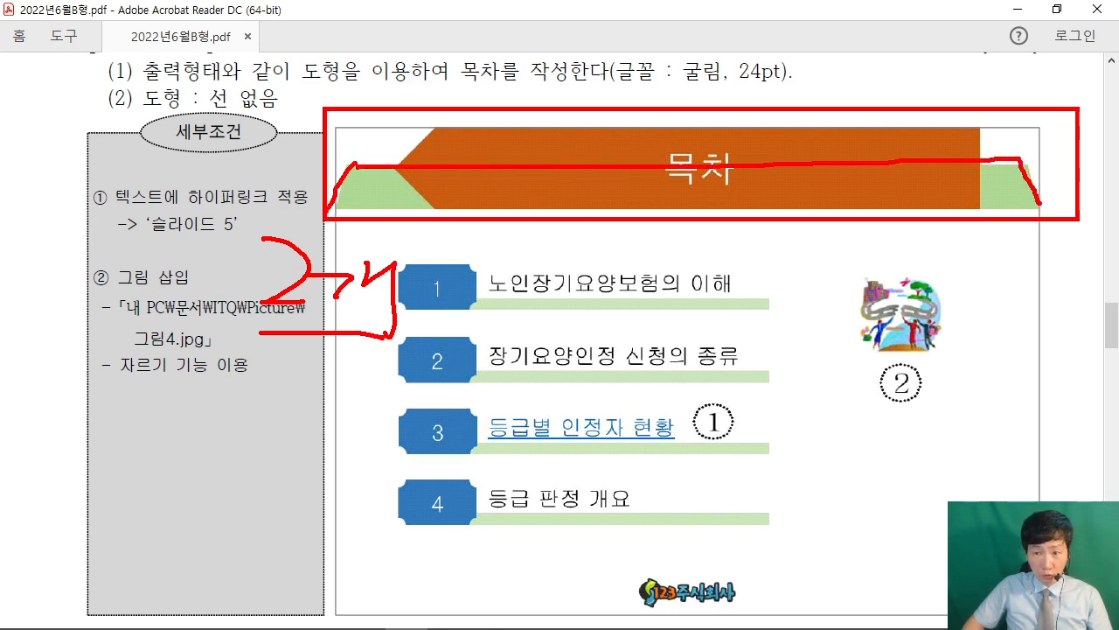
drag(387, 205, 1042, 201)
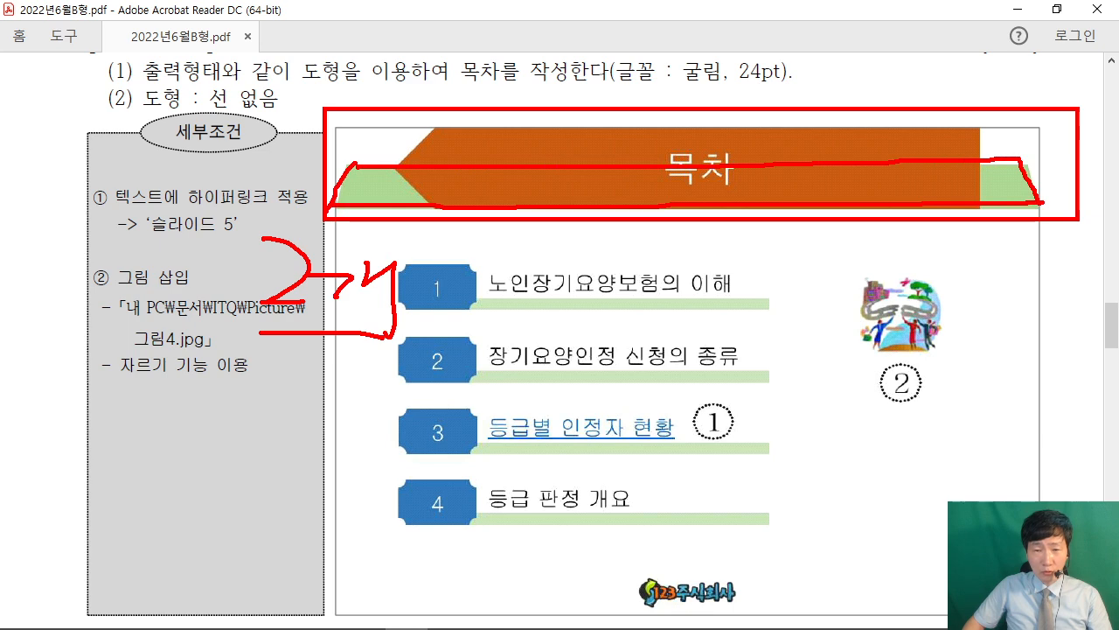
mouse_move(892, 382)
mouse_down()
mouse_move(889, 426)
mouse_move(911, 425)
mouse_up()
drag(907, 381, 913, 470)
drag(927, 434, 1046, 408)
mouse_move(1046, 371)
mouse_down()
mouse_move(1083, 378)
mouse_move(1086, 440)
mouse_up()
drag(1114, 373, 1118, 433)
key(Escape)
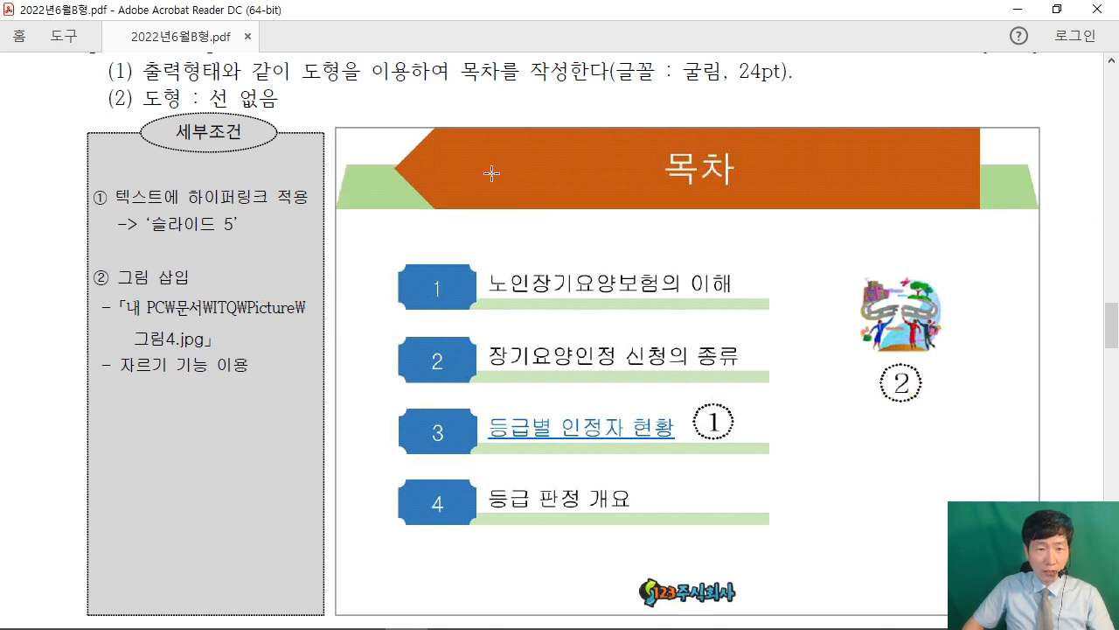
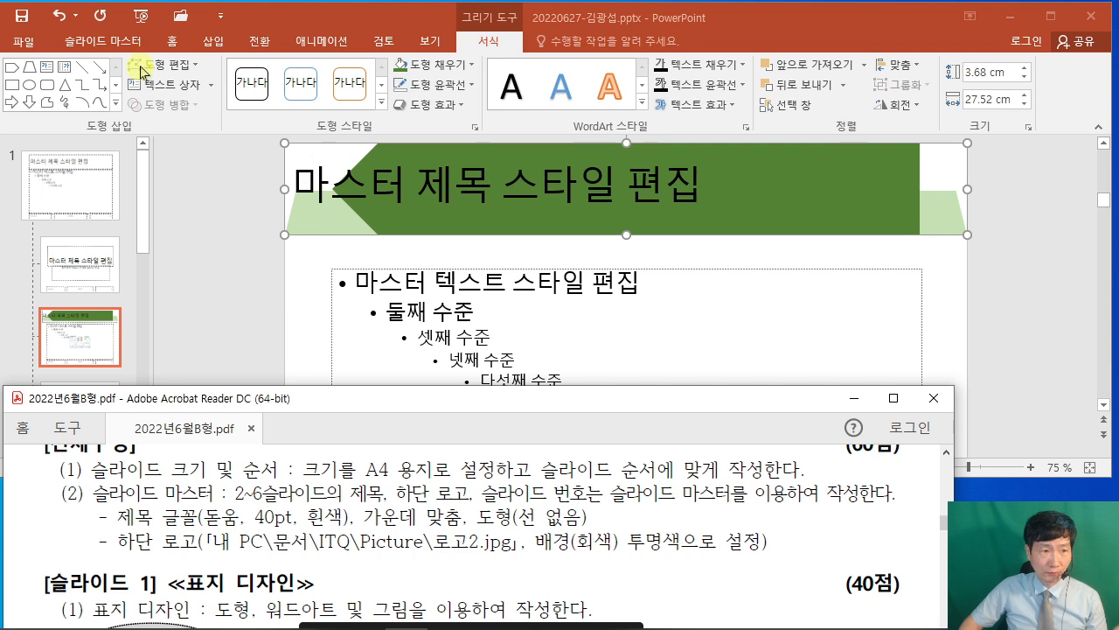
Bring the PowerPoint presentation back in front of the exam PDF.
click(165, 42)
Format the master title as 돋움, 40 pt, white and centred on the green banner.
click(169, 44)
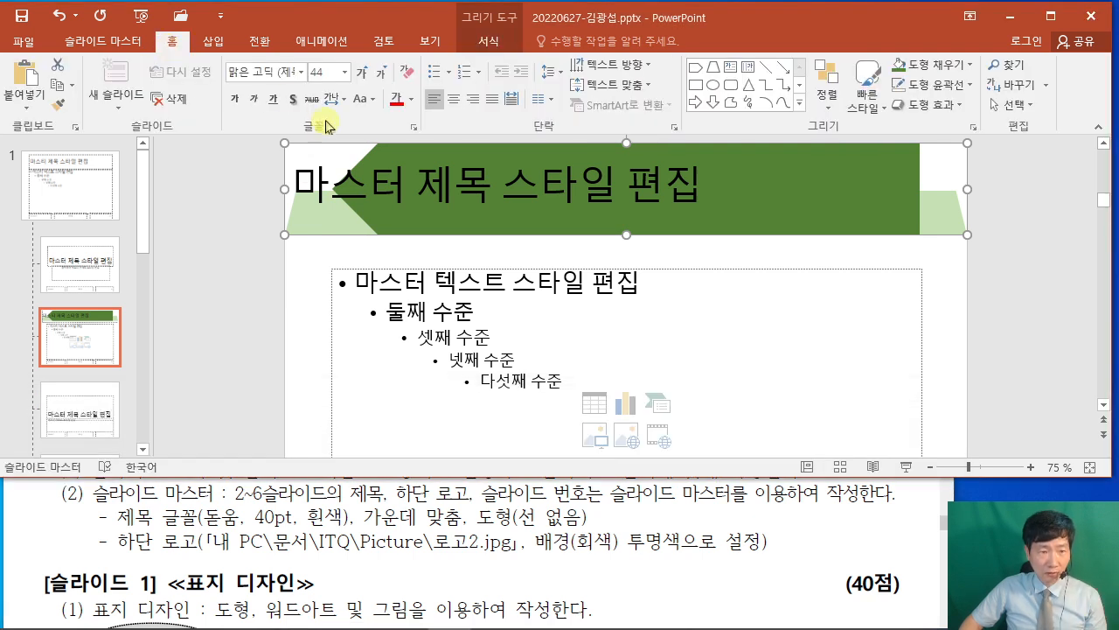
click(281, 71)
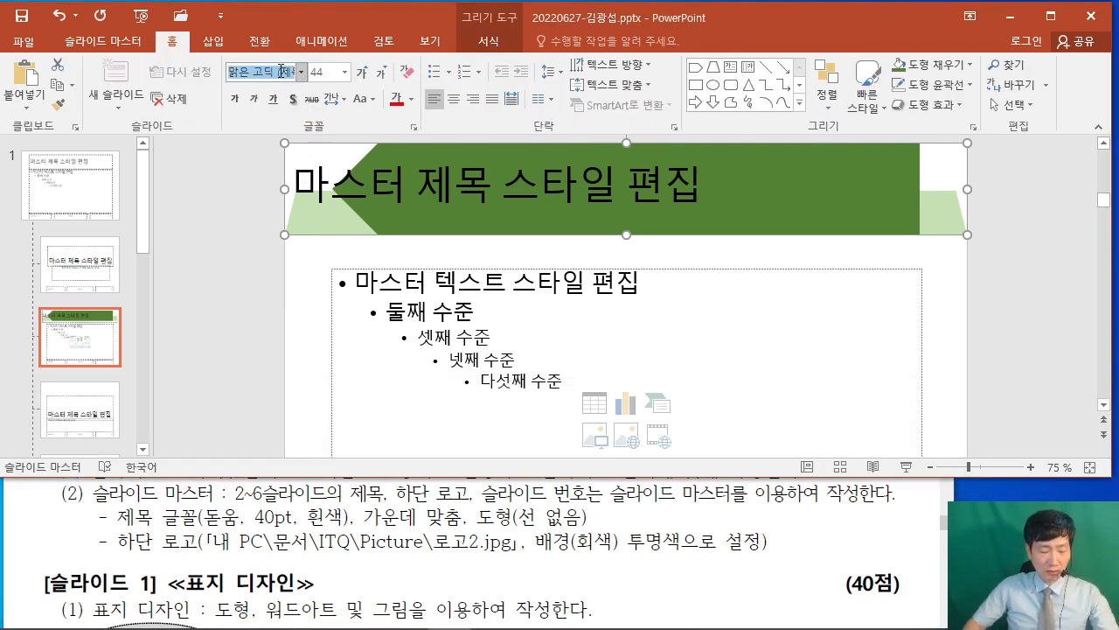
text(돋움)
key(Return)
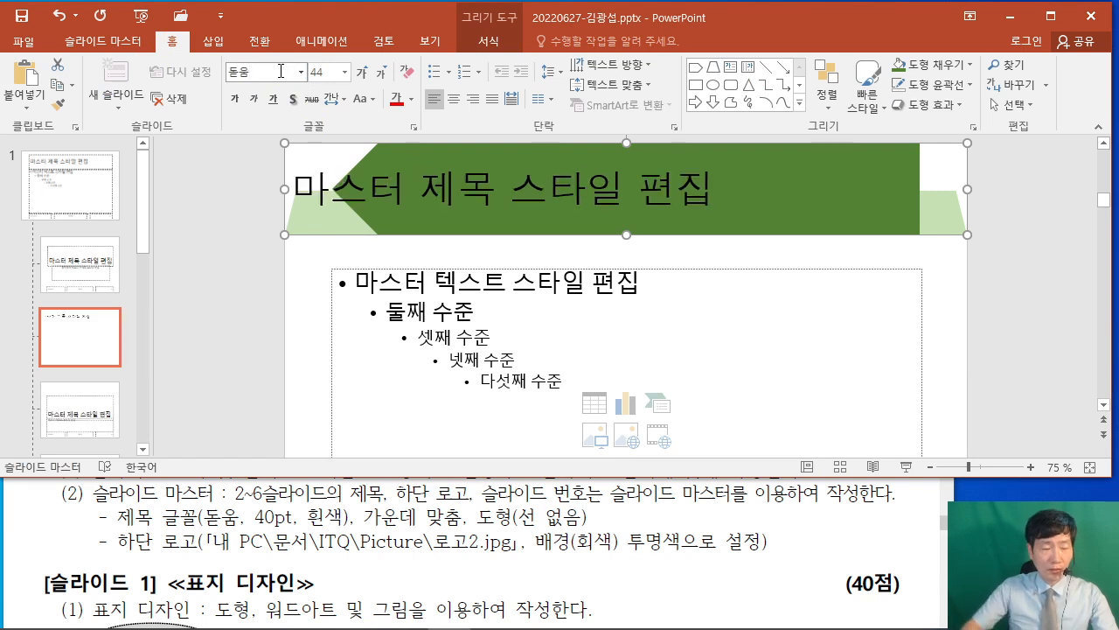
click(326, 72)
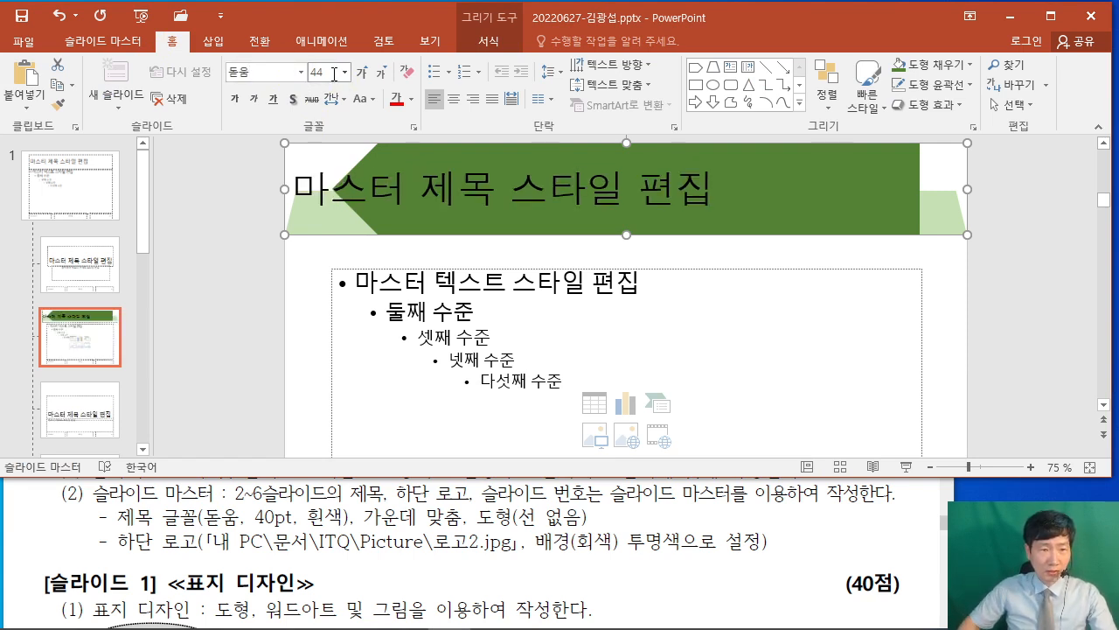
text(40)
key(Return)
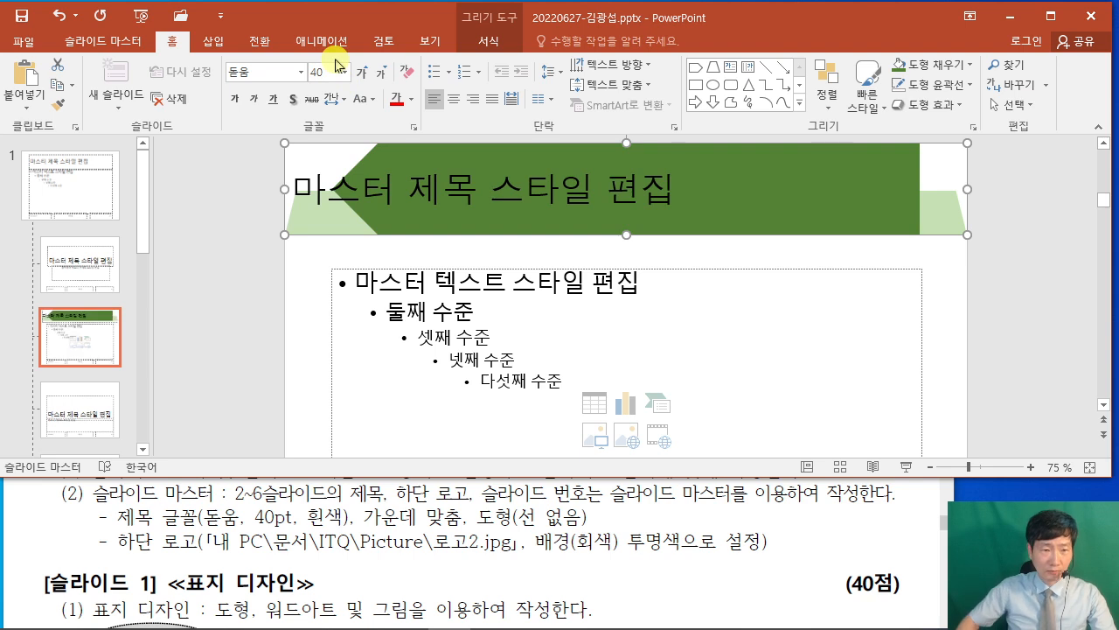
click(410, 99)
click(397, 140)
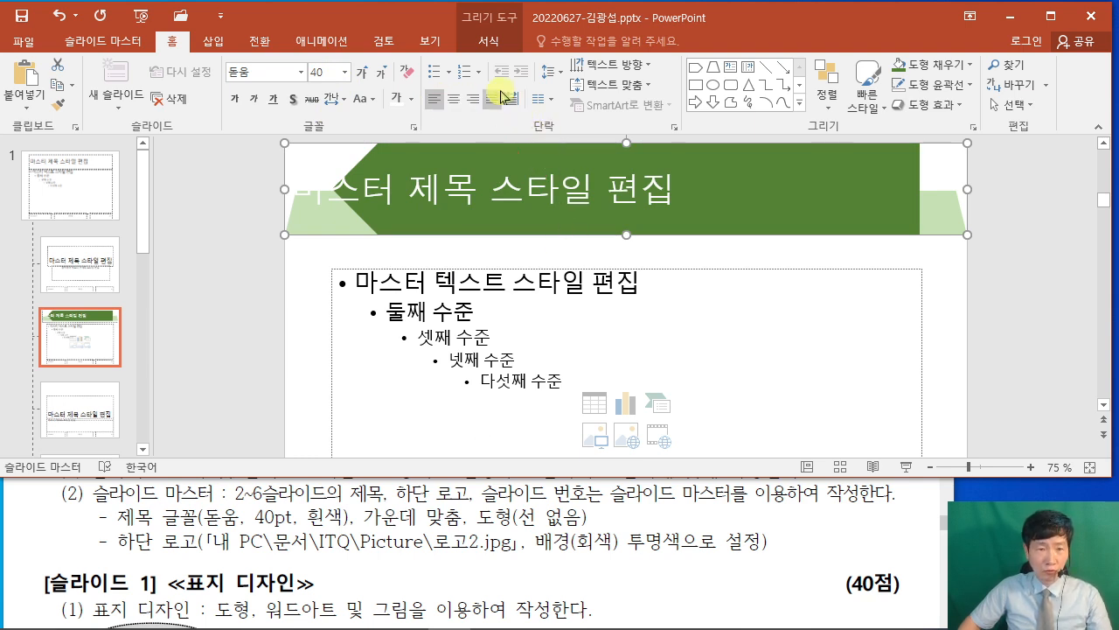
click(453, 99)
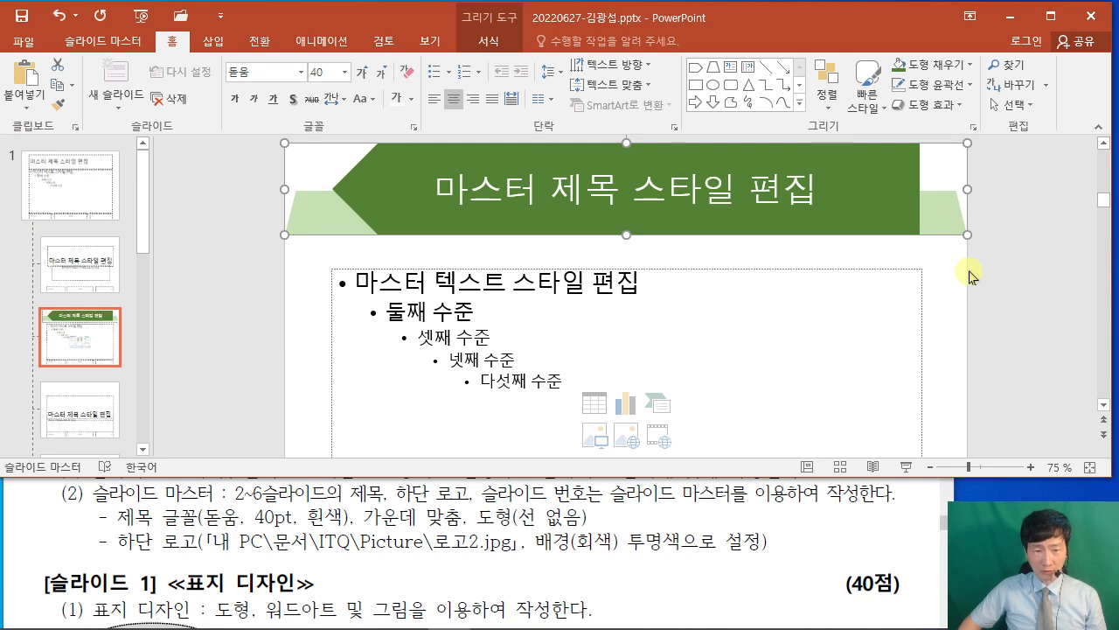
click(1017, 276)
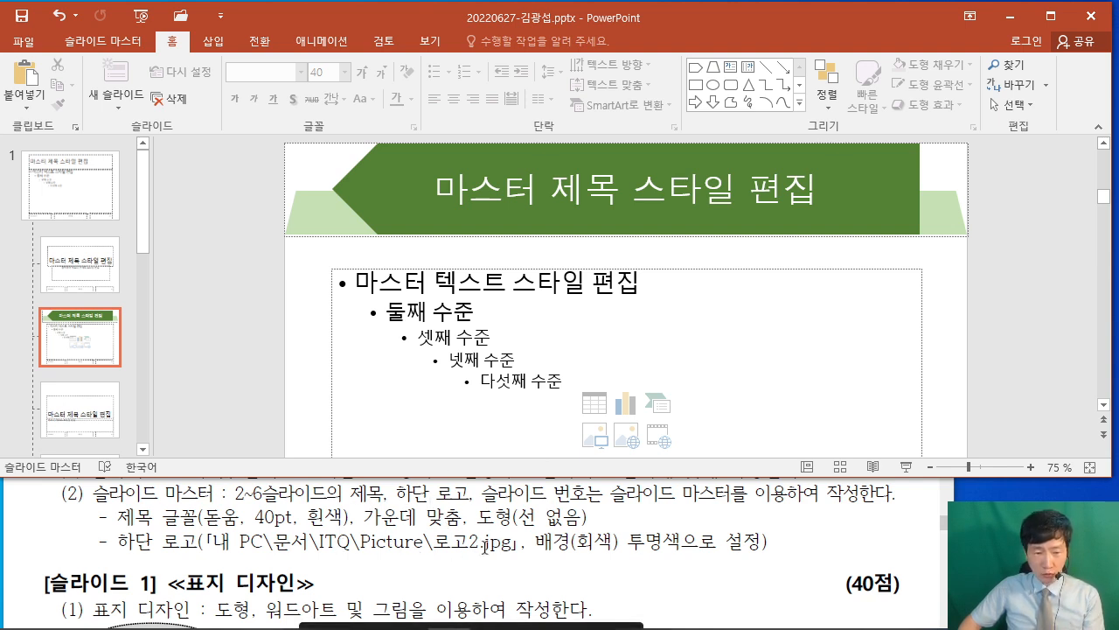
Insert the 로고2.jpg picture from Documents\ITQ\Picture onto the master layout.
click(212, 41)
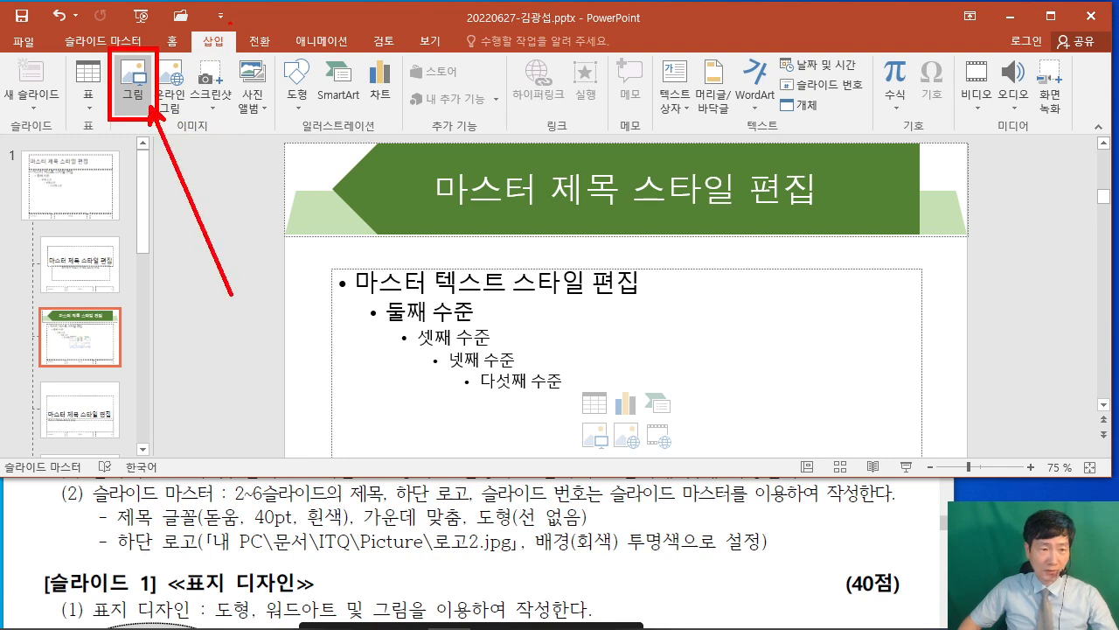
click(135, 88)
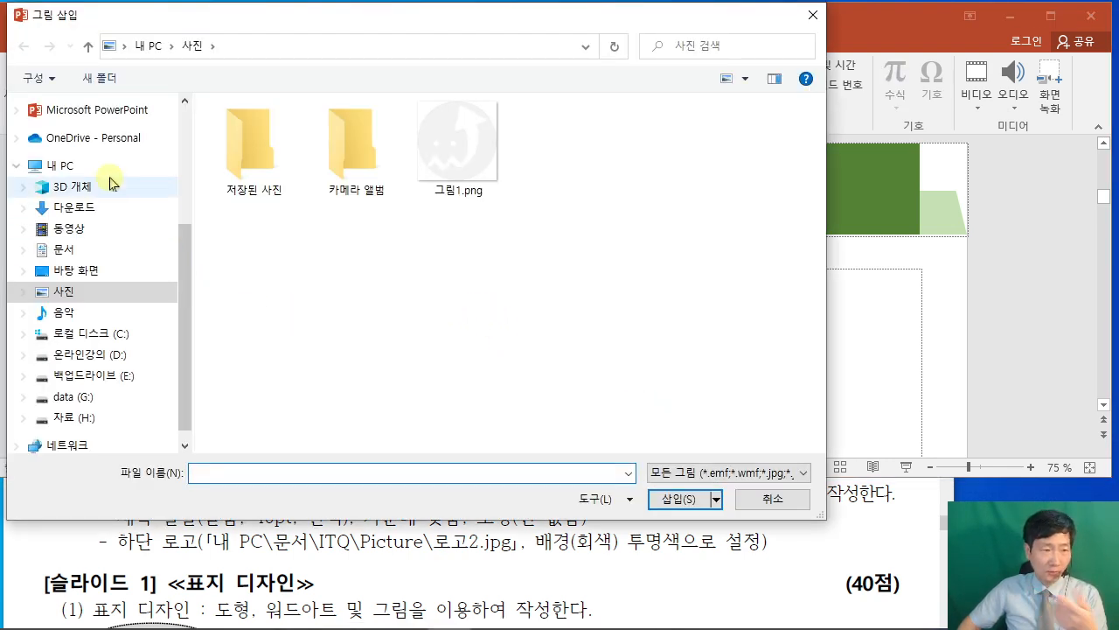
click(98, 249)
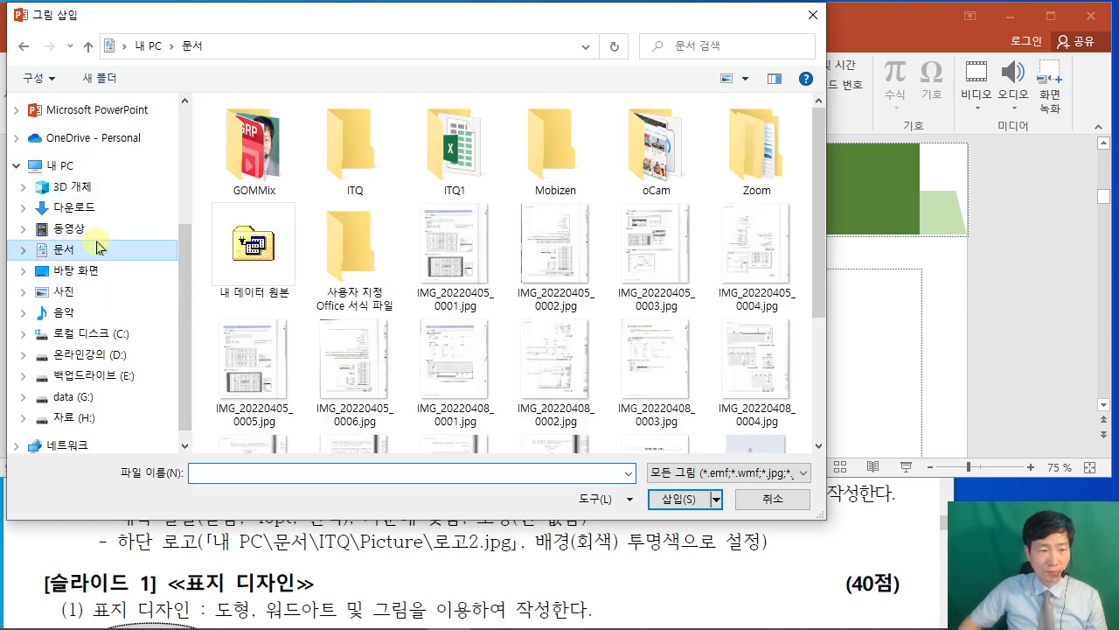
double_click(330, 176)
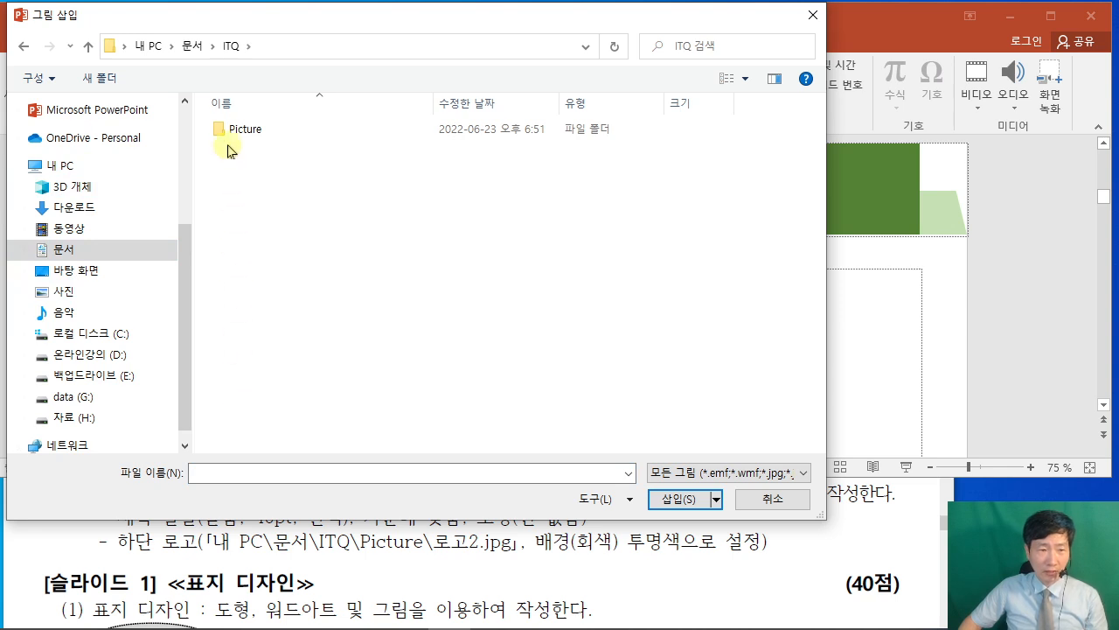
click(230, 135)
double_click(230, 136)
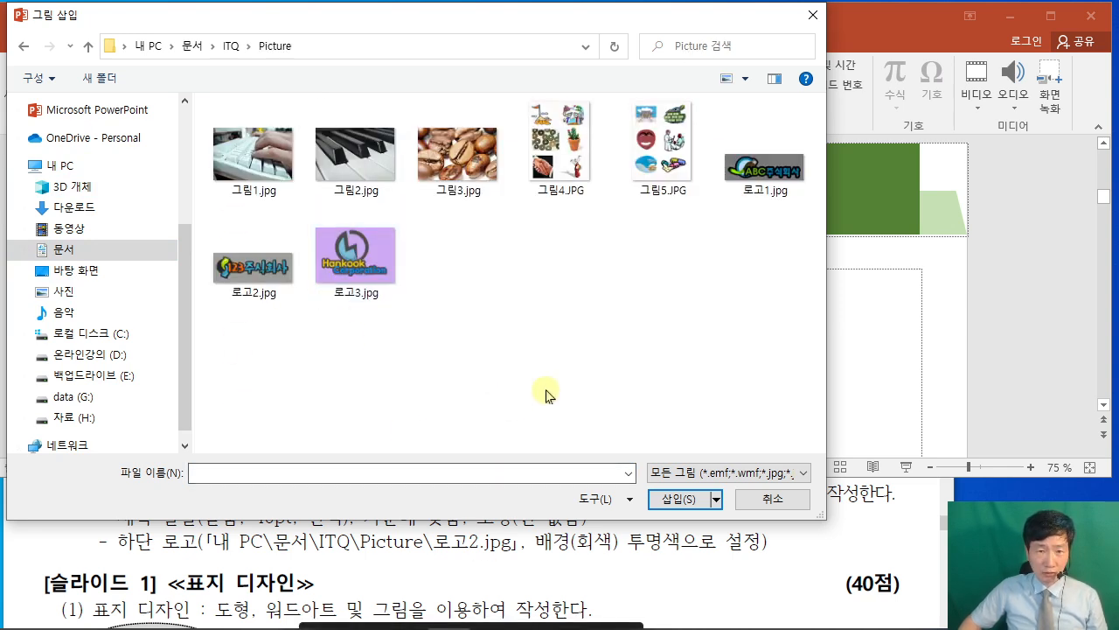
click(267, 275)
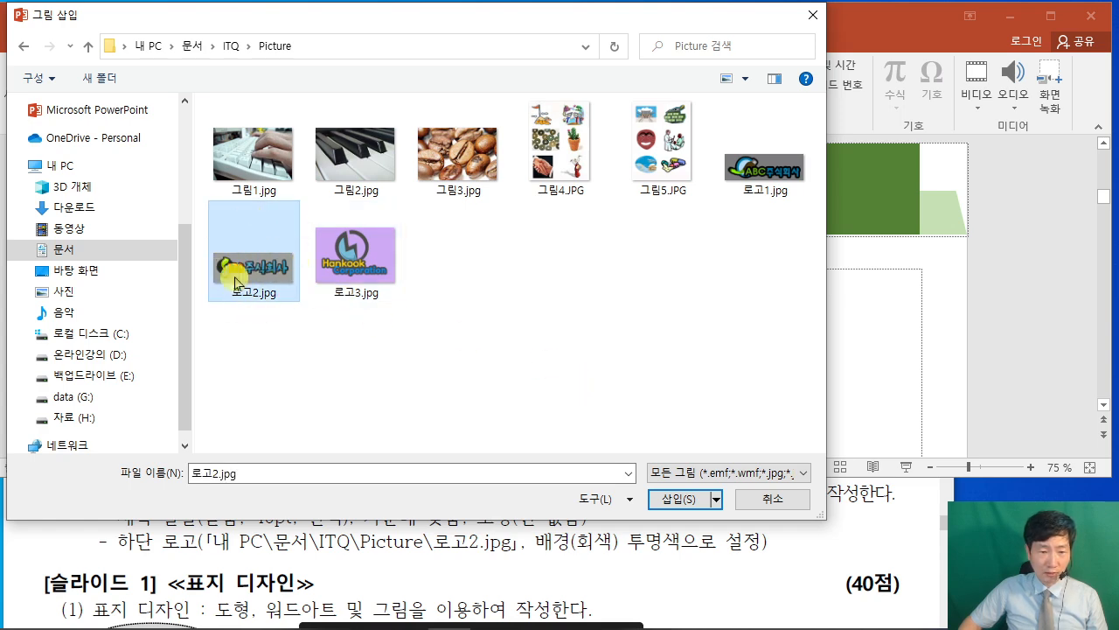
click(677, 499)
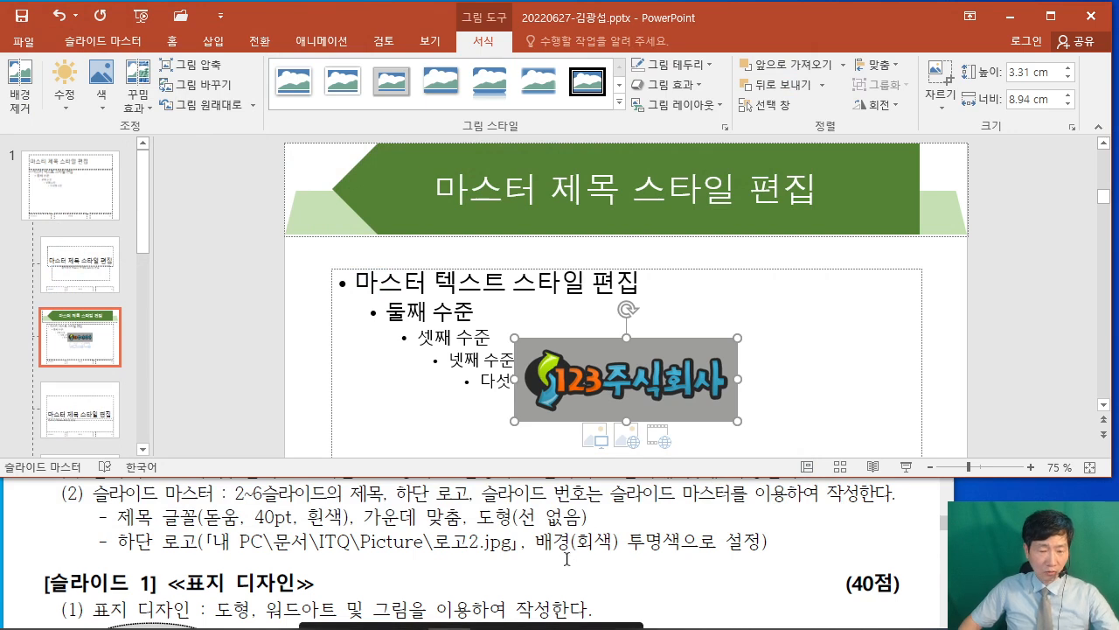
Make the logo's grey background transparent with Set Transparent Color.
mouse_move(564, 560)
mouse_down()
mouse_move(668, 556)
mouse_move(715, 613)
mouse_up()
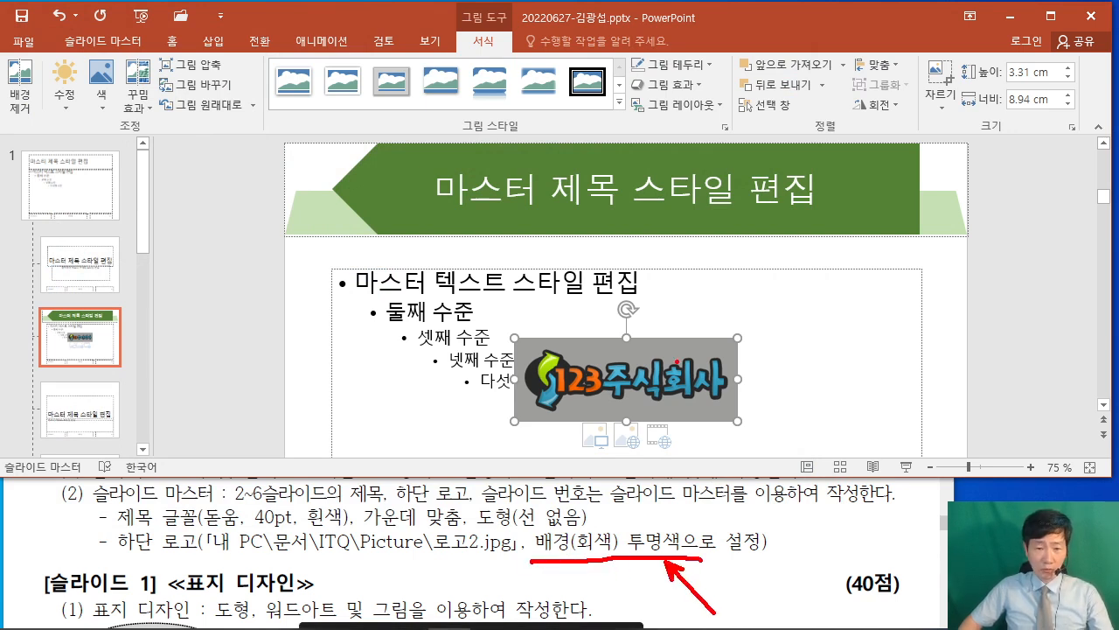
key(Escape)
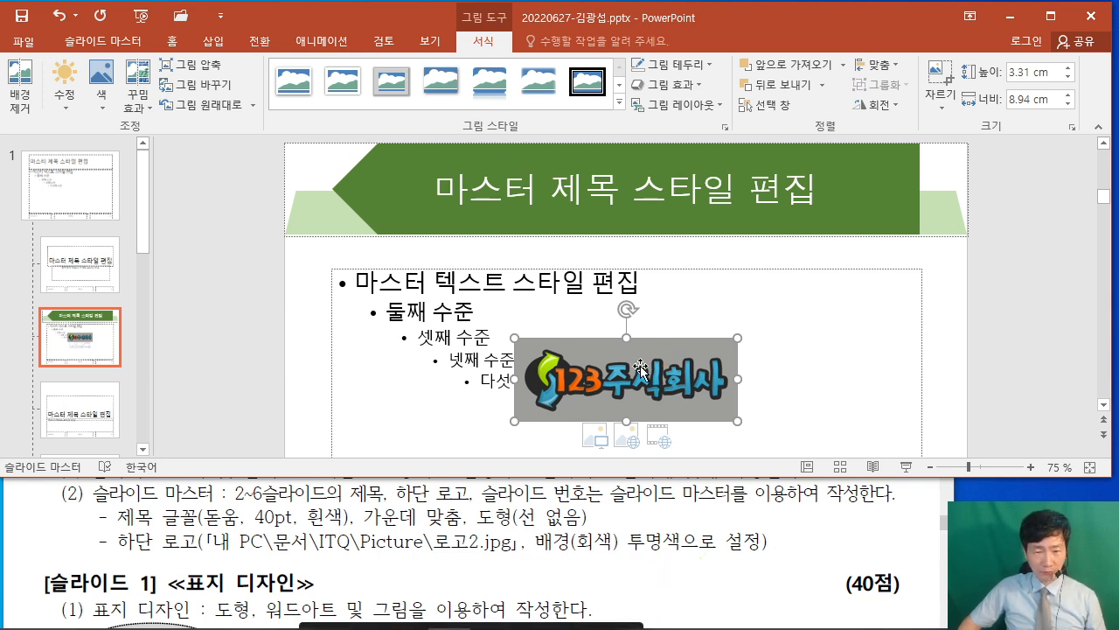
click(109, 98)
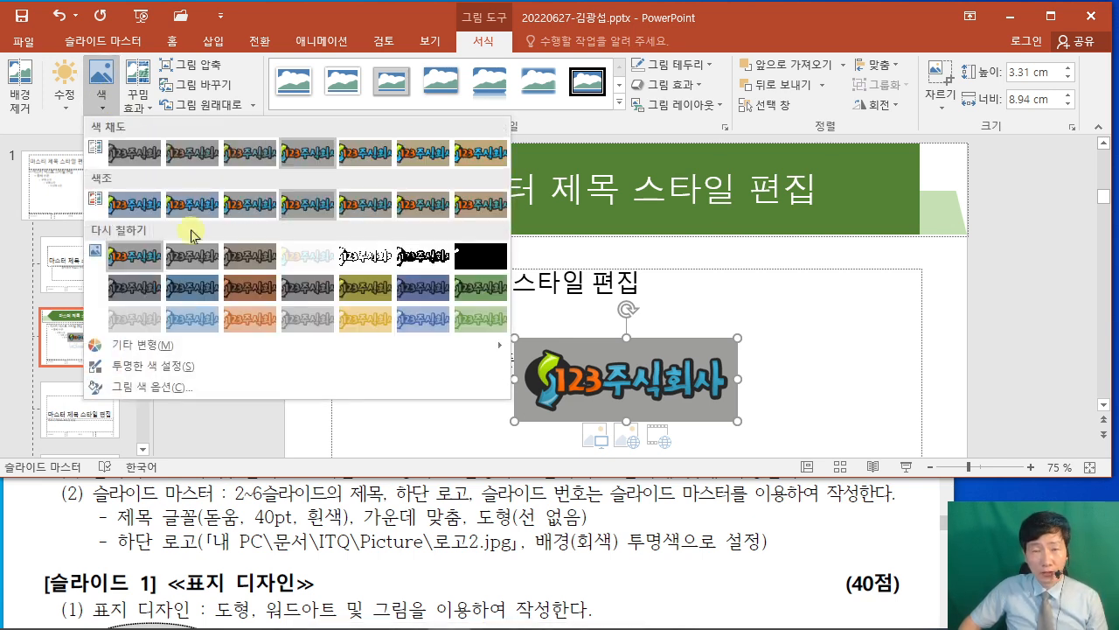
click(212, 368)
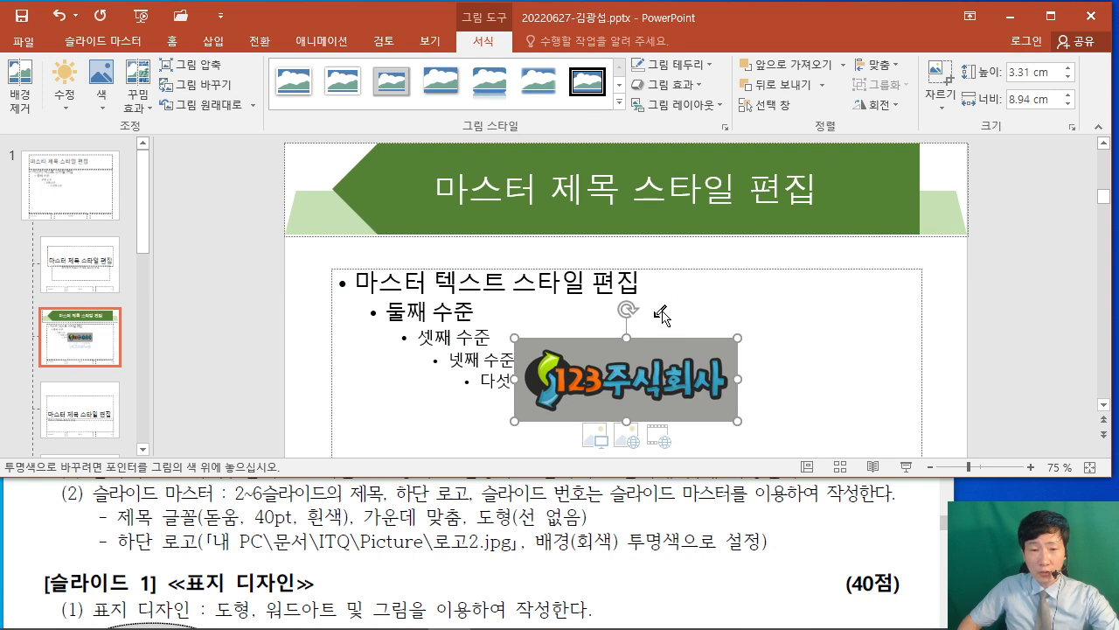
click(653, 346)
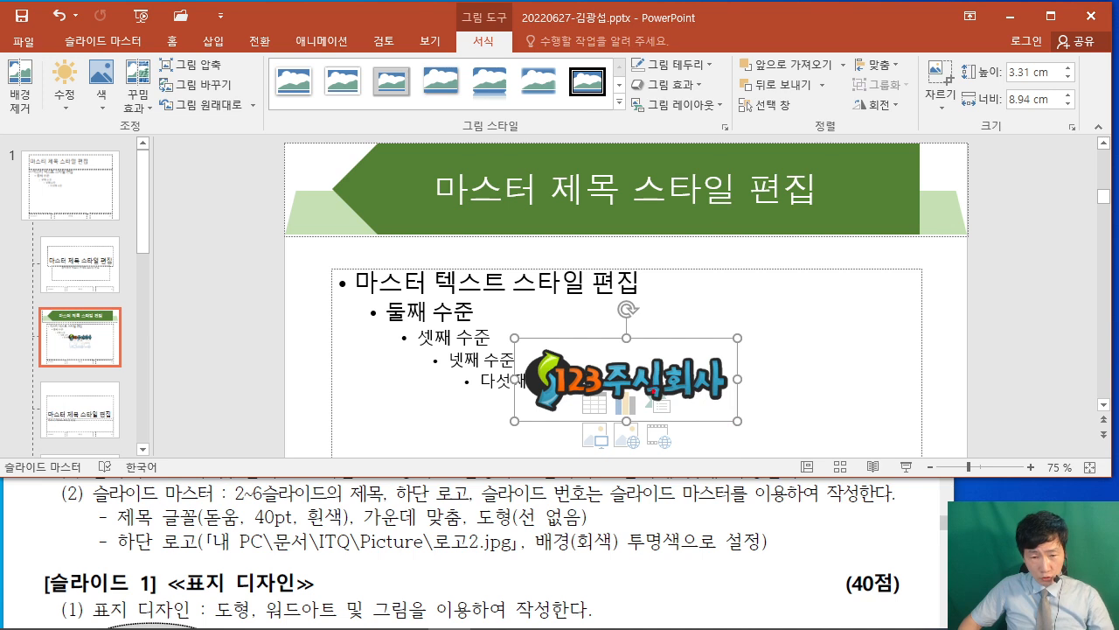
Shrink the logo to about 1.78 × 4.82 cm.
drag(622, 379, 734, 412)
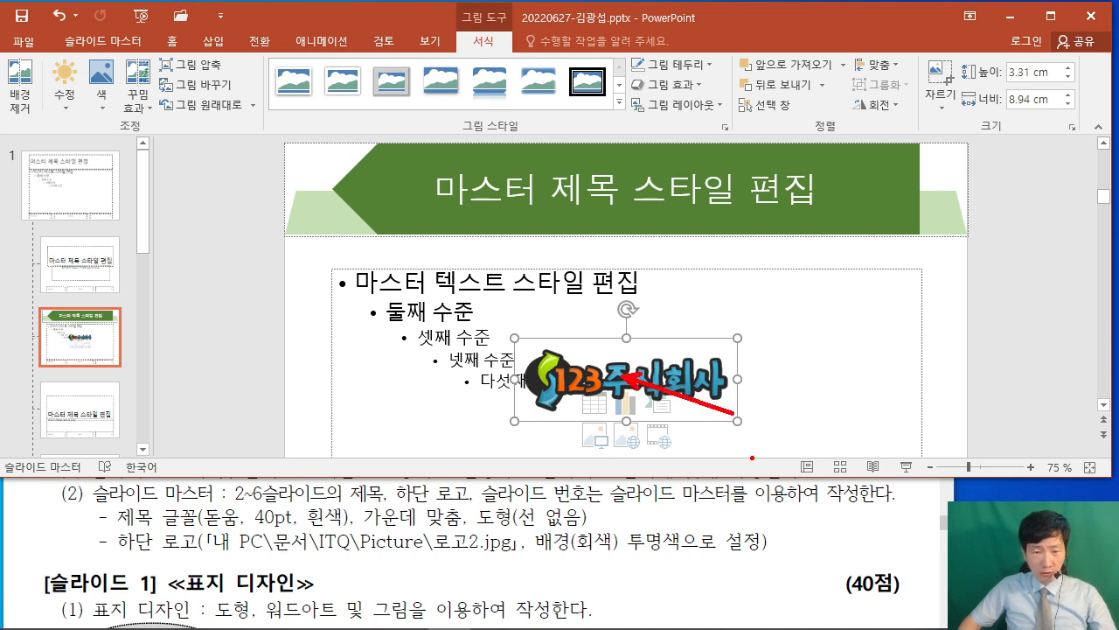
key(Escape)
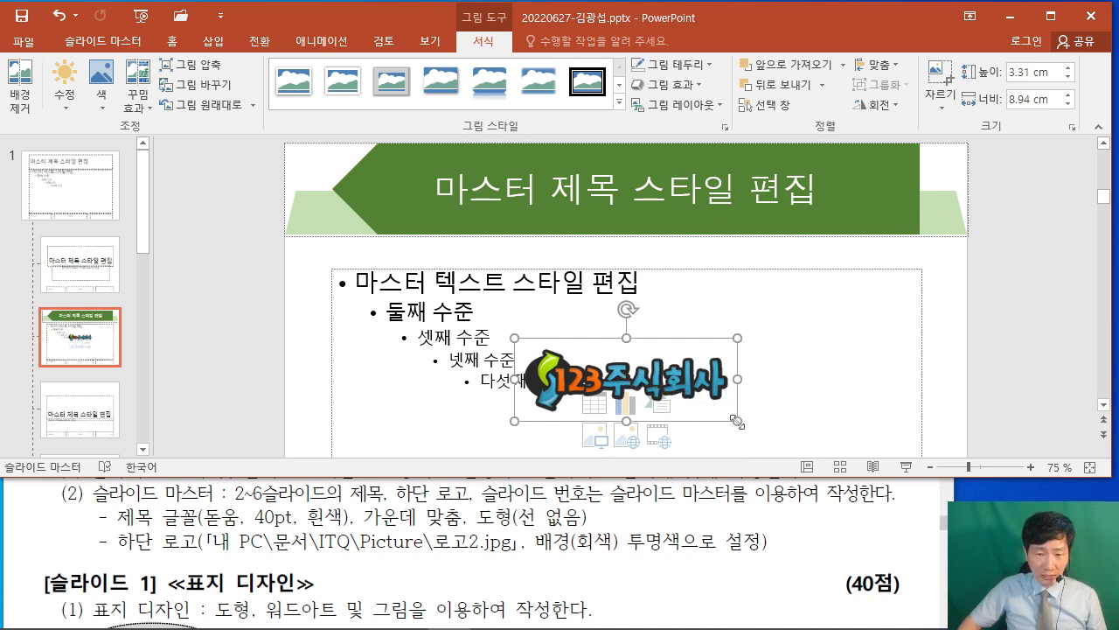
drag(737, 421, 637, 383)
click(982, 387)
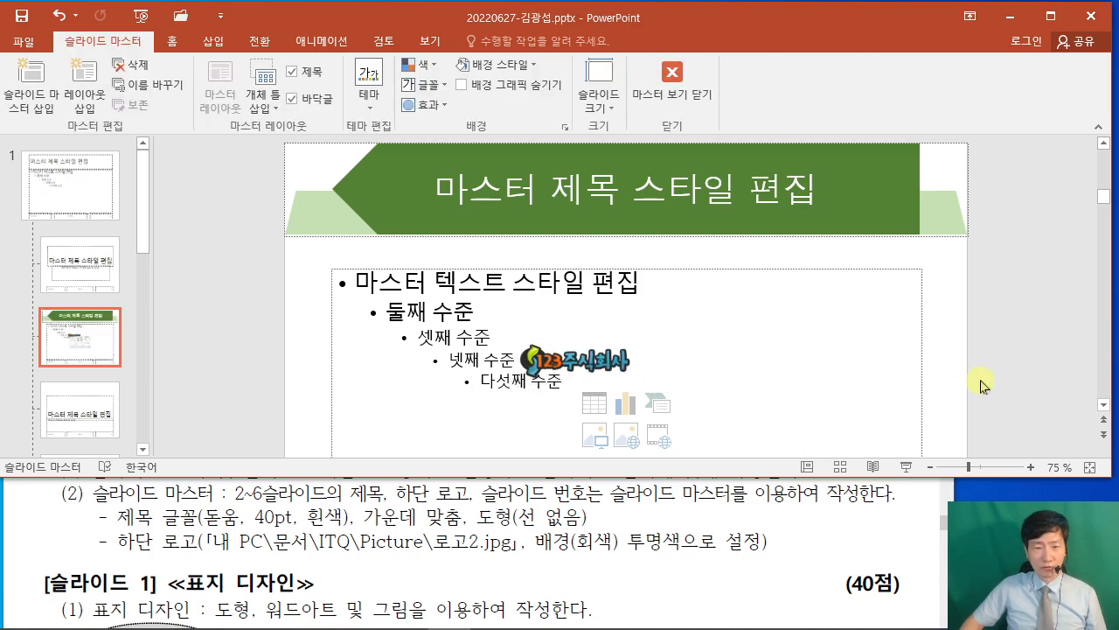
Scroll the exam PDF to the [슬라이드 2] 목차 slide example with its bottom logo.
click(807, 532)
click(892, 403)
scroll(712, 465, down, 3)
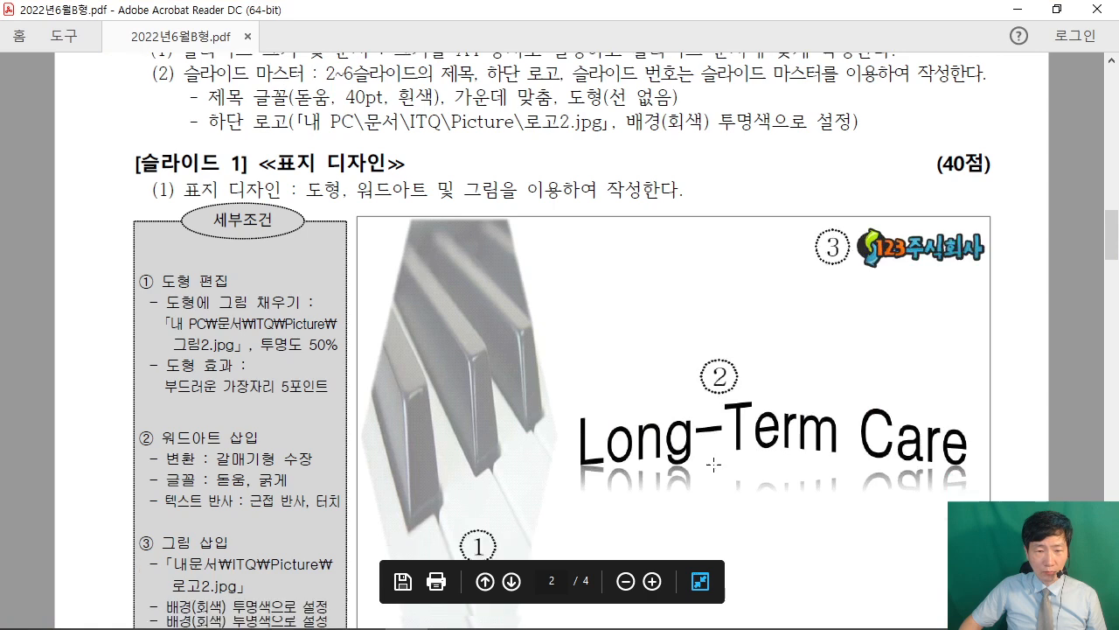
scroll(692, 455, down, 6)
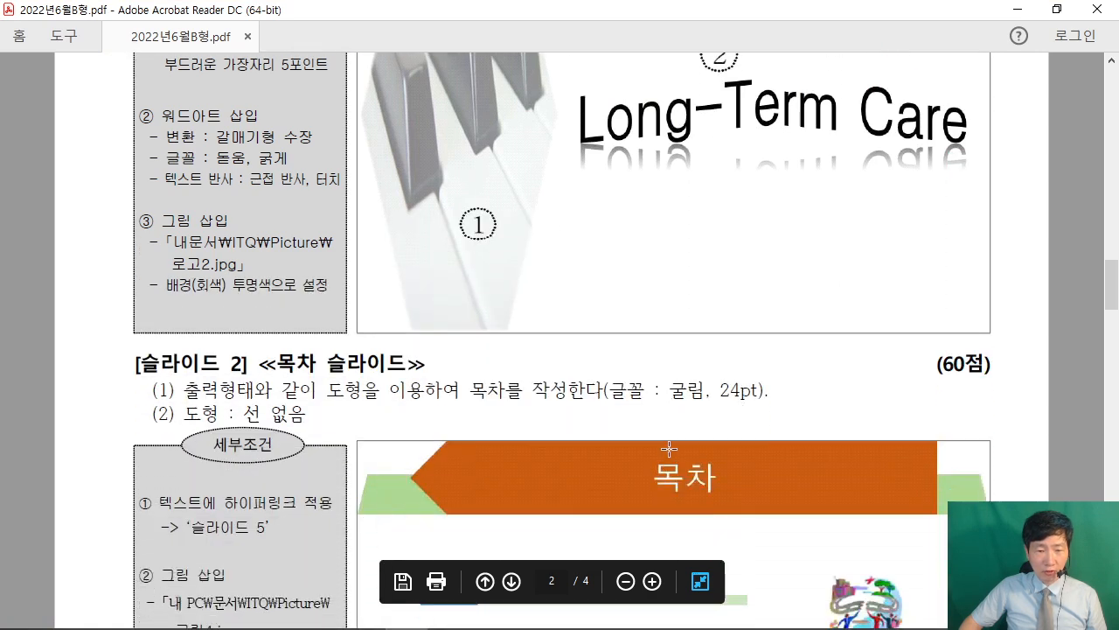
scroll(668, 442, down, 4)
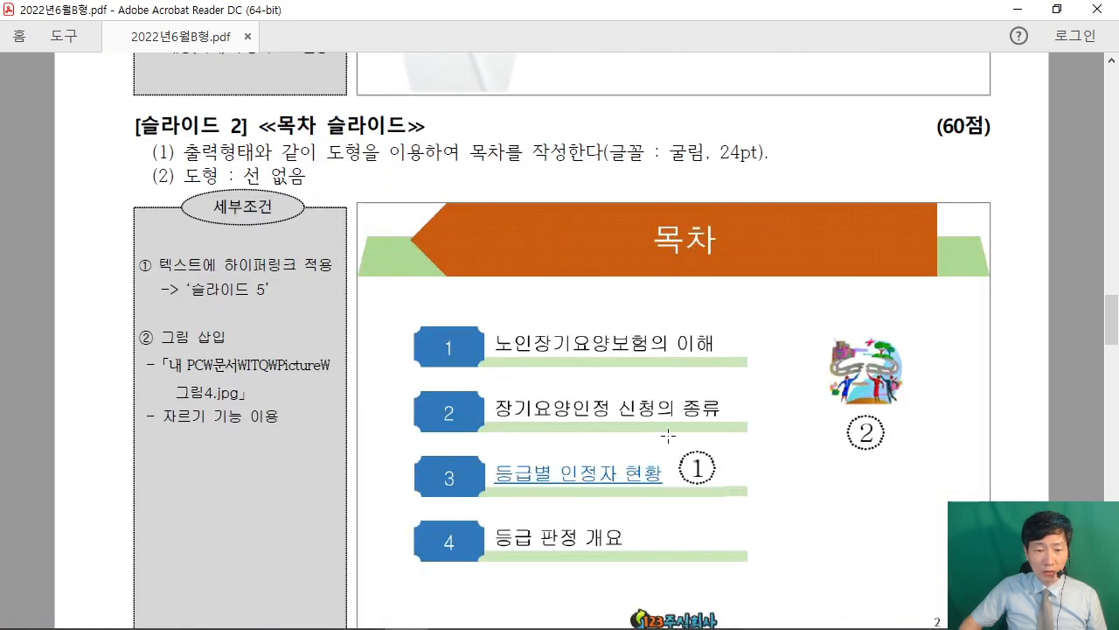
scroll(668, 436, down, 1)
mouse_move(675, 581)
scroll(645, 550, down, 2)
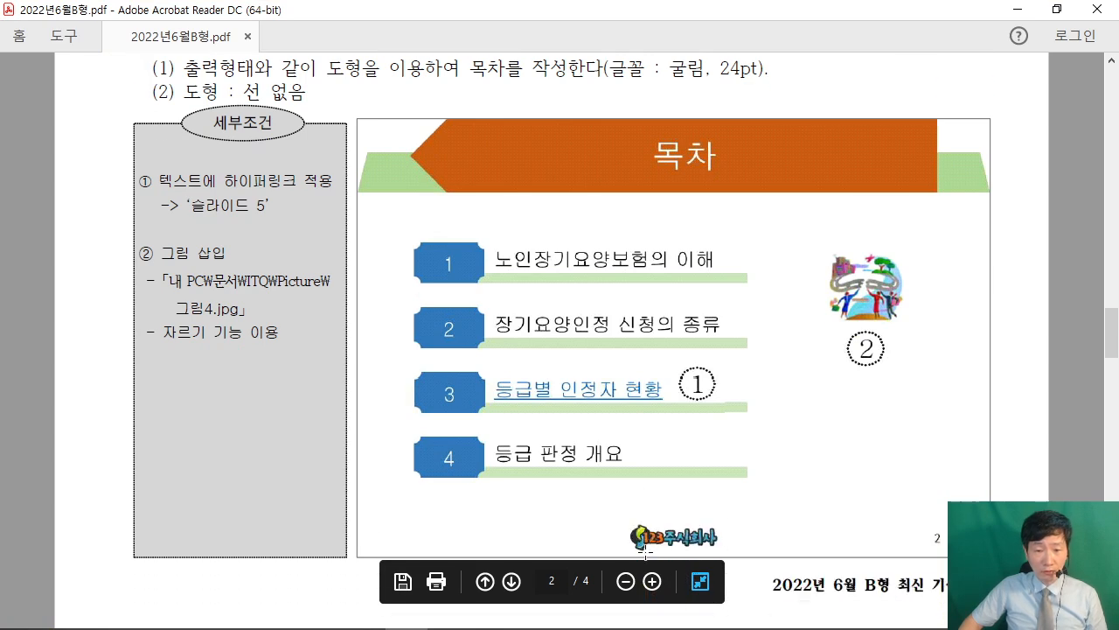
Return to the PowerPoint master and drag the 123주식회사 logo down toward the footer.
click(1056, 9)
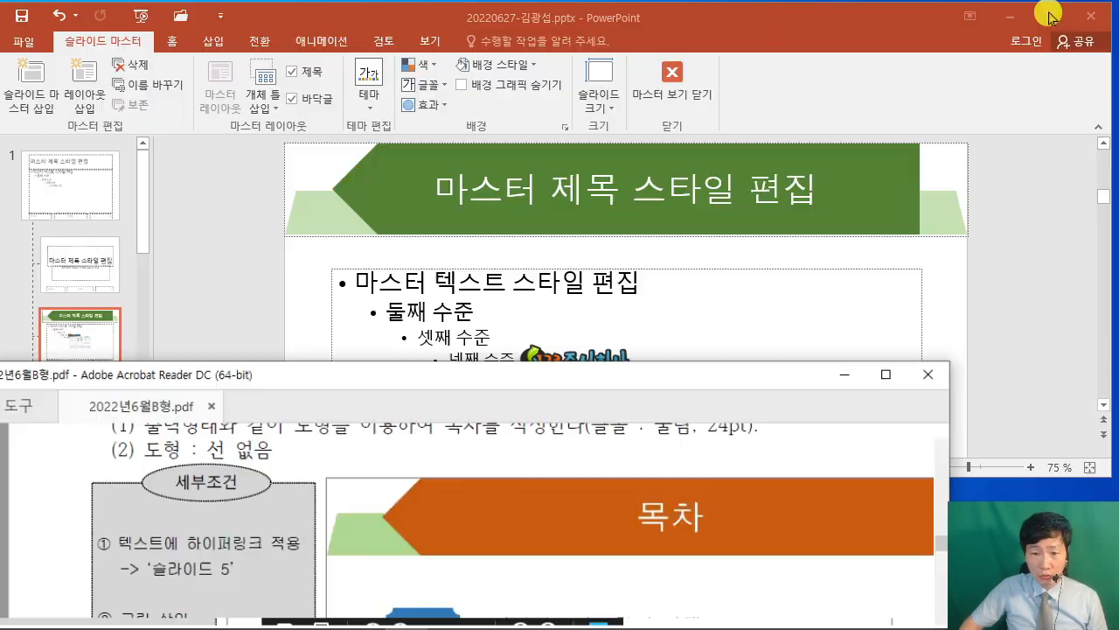
click(1004, 365)
scroll(632, 320, down, 3)
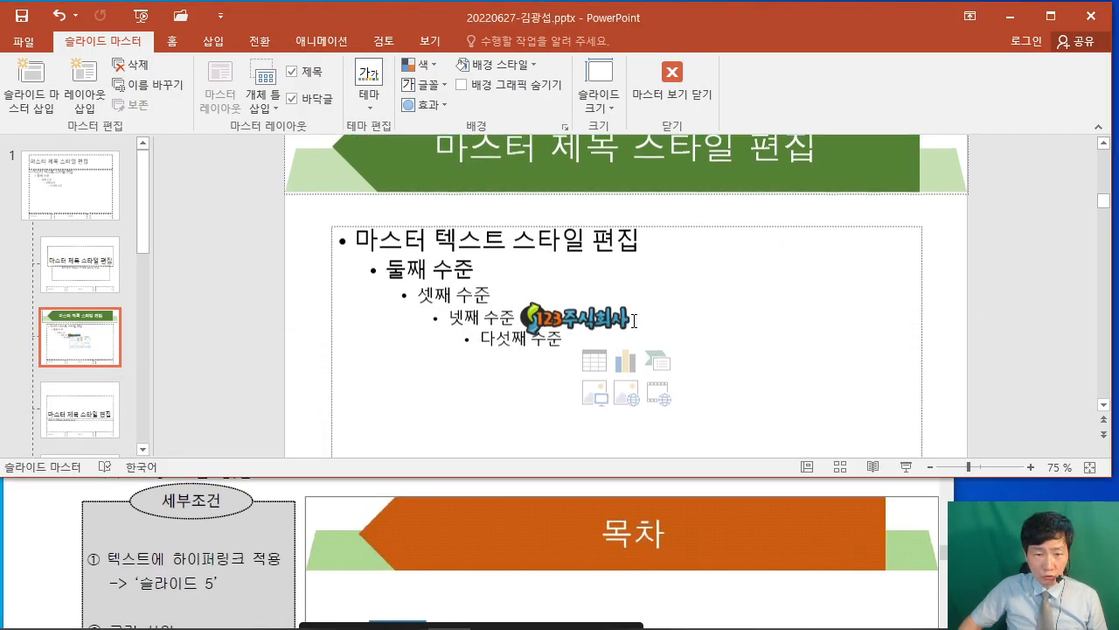
drag(567, 214, 622, 443)
scroll(686, 370, down, 3)
scroll(654, 362, up, 3)
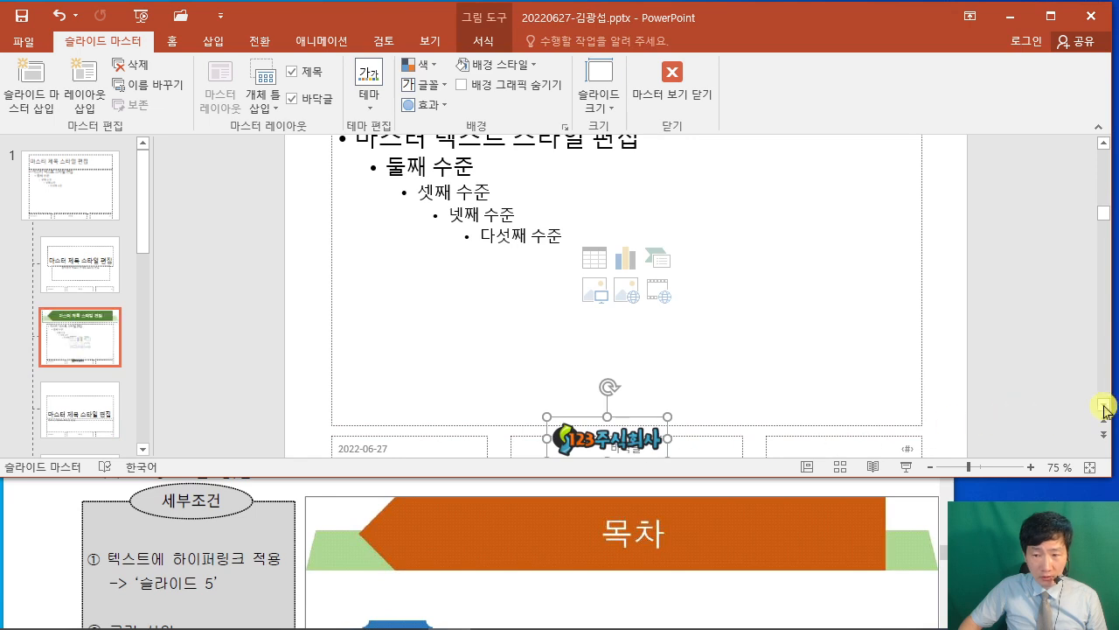
scroll(1099, 401, down, 2)
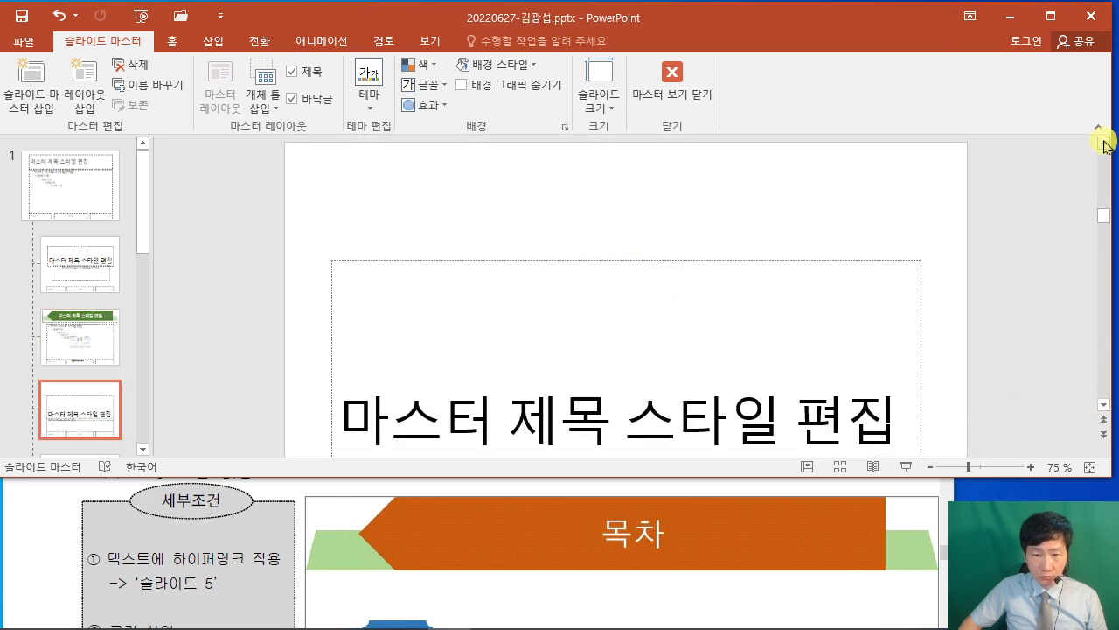
scroll(1104, 144, up, 2)
Nudge the logo into the centre footer box between the date and slide-number placeholders.
click(615, 426)
mouse_move(613, 426)
mouse_down()
mouse_move(662, 442)
mouse_move(625, 428)
mouse_up()
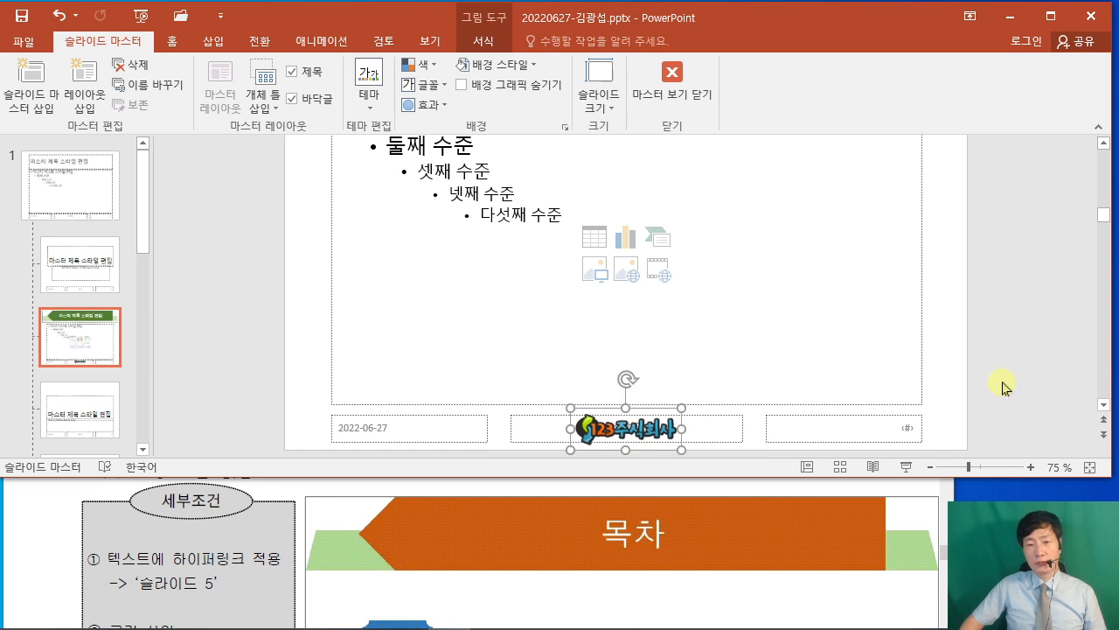
click(1052, 363)
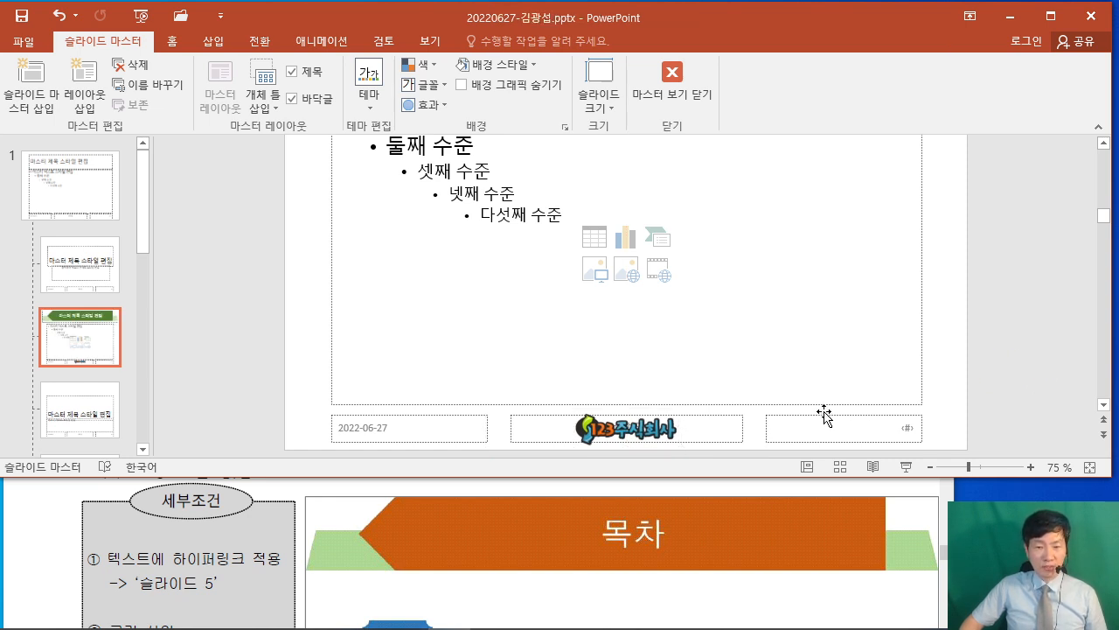
key(ctrl+2)
drag(816, 411, 843, 332)
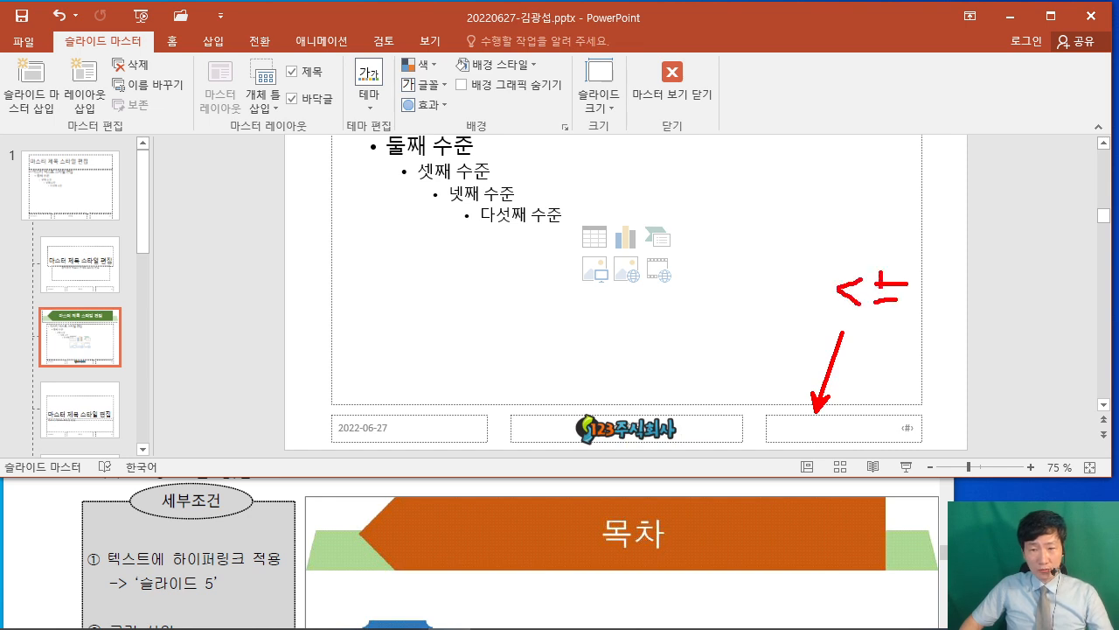
drag(892, 415, 914, 344)
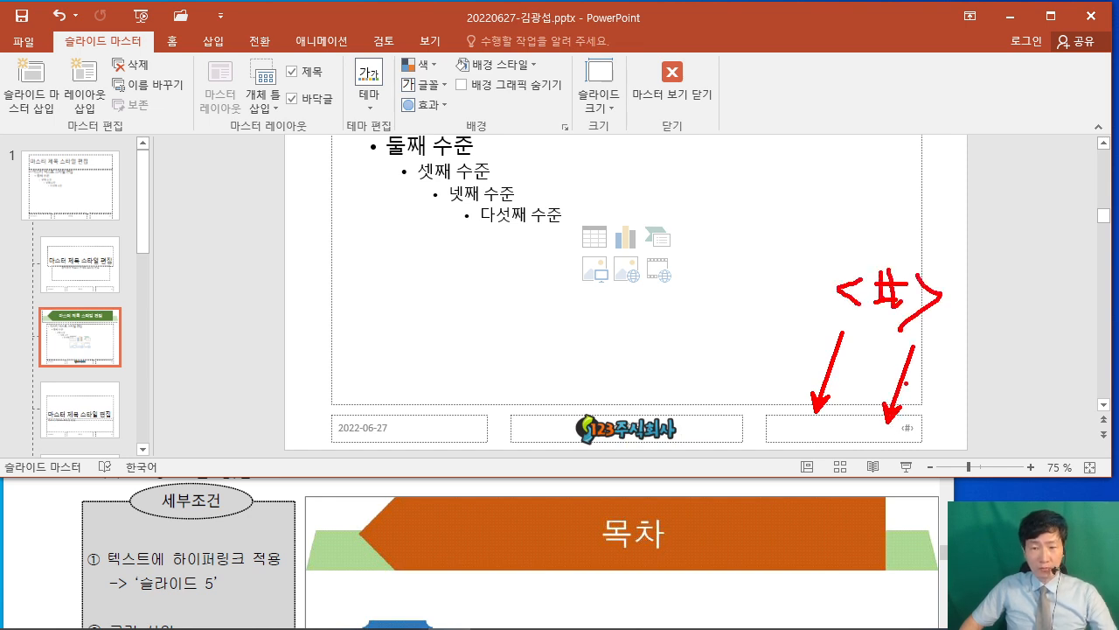
key(Escape)
Set the slide-number placeholder text to 16 pt and black.
click(813, 416)
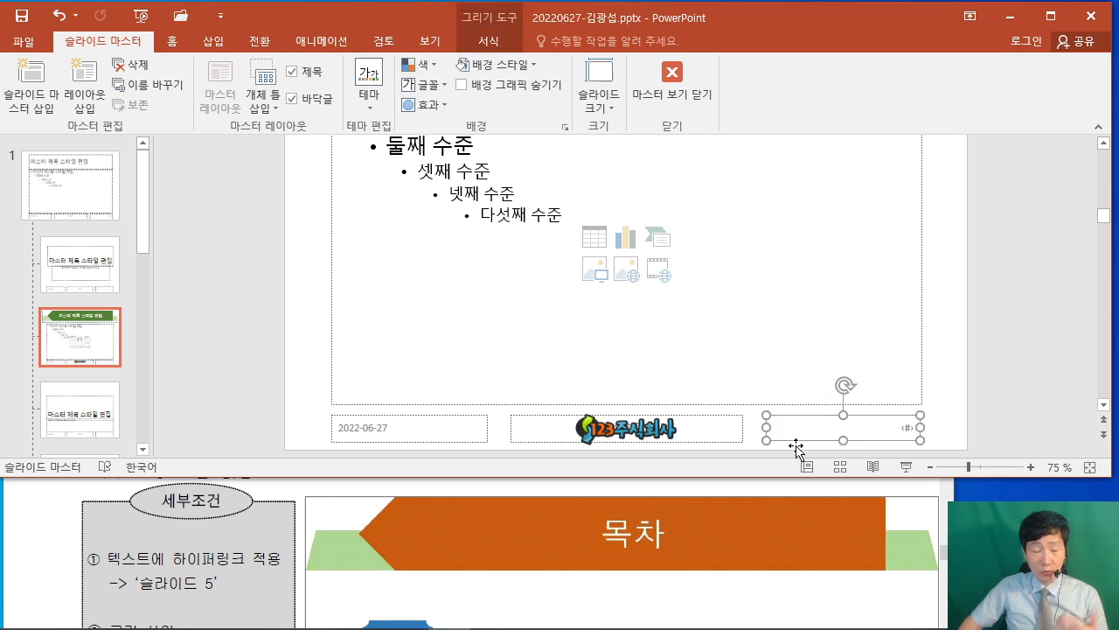
click(171, 41)
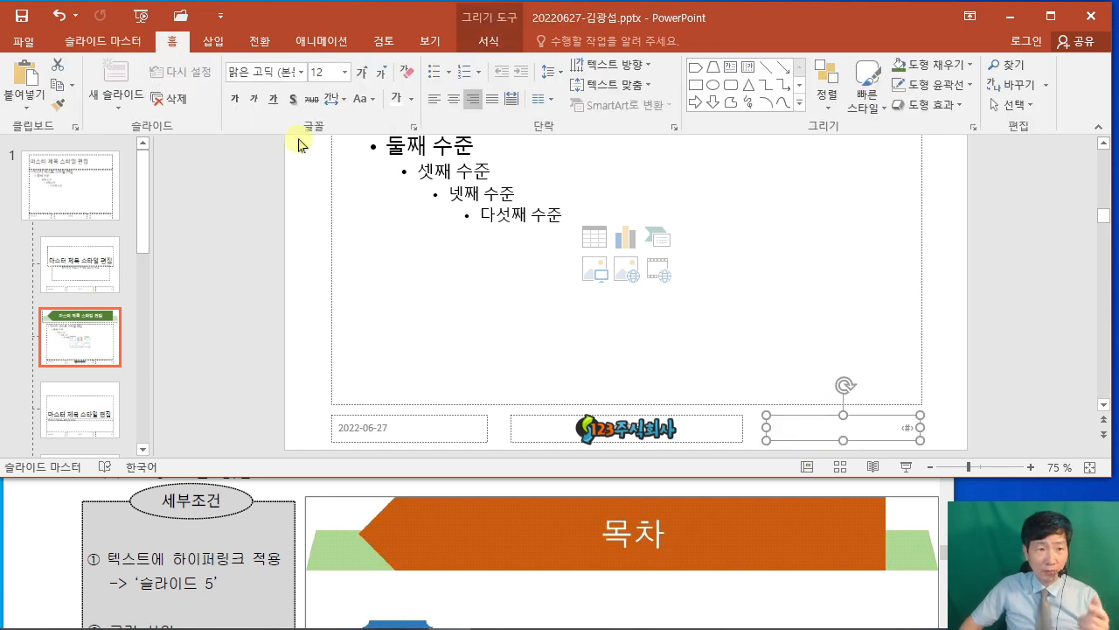
click(323, 71)
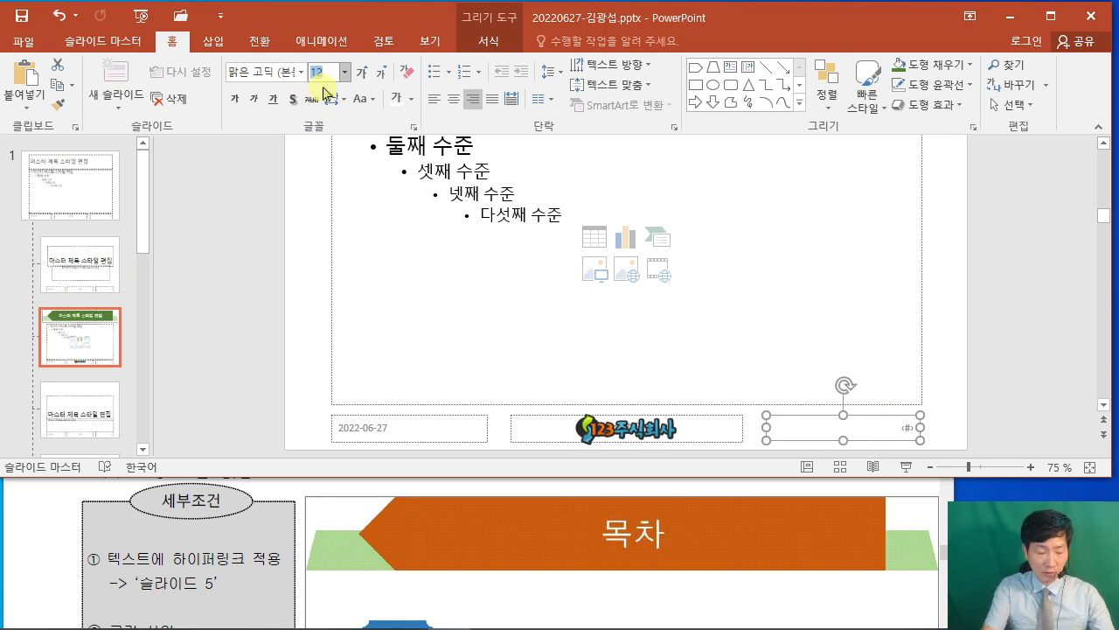
text(16)
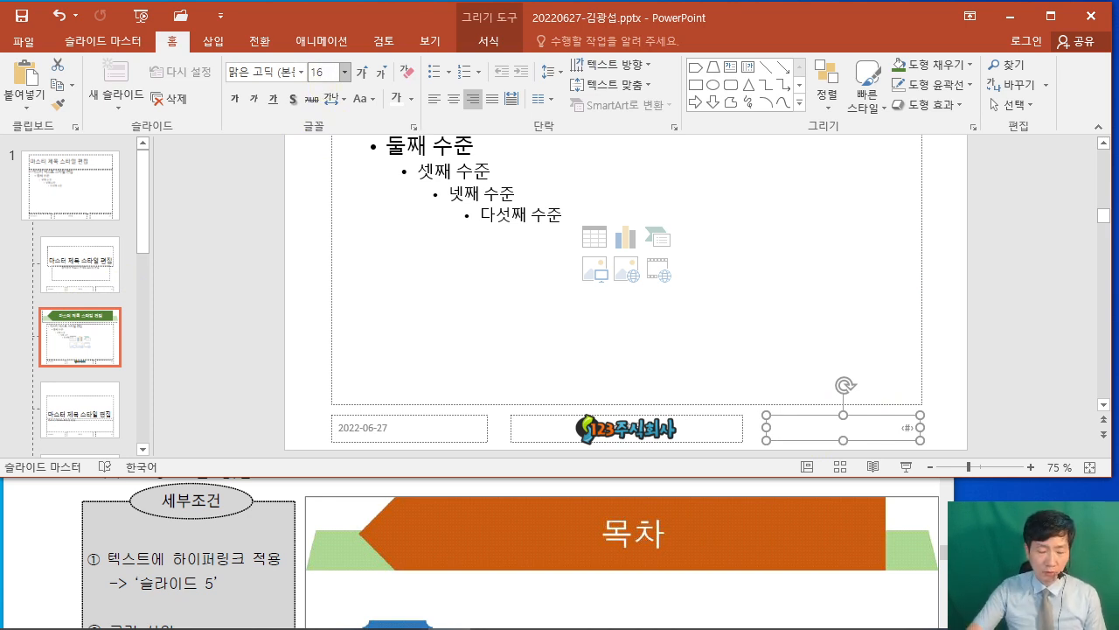
key(Return)
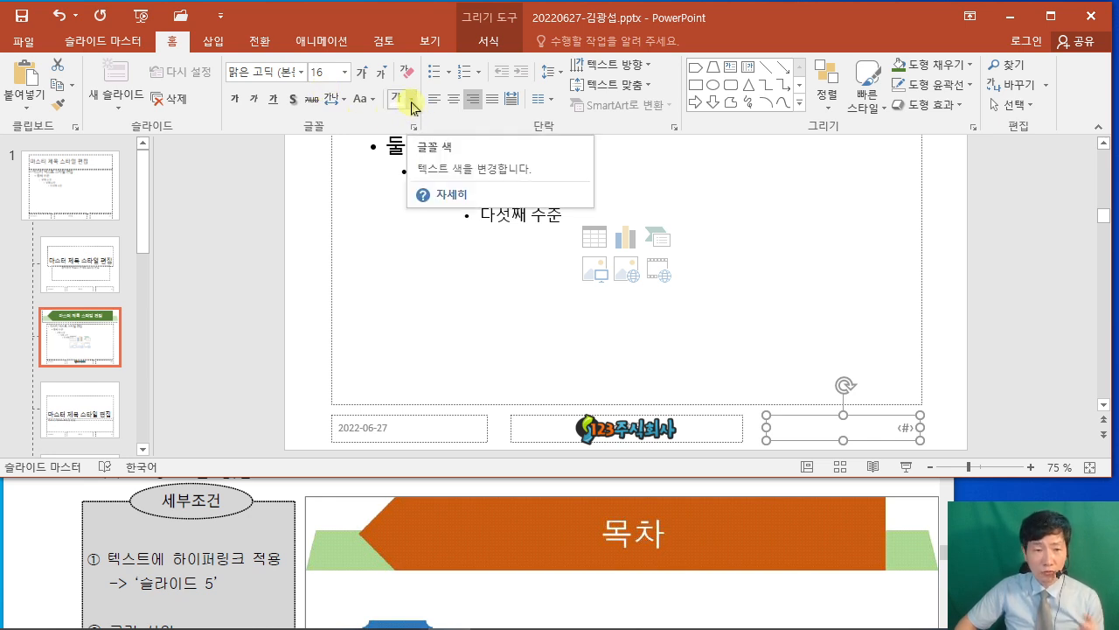
click(412, 103)
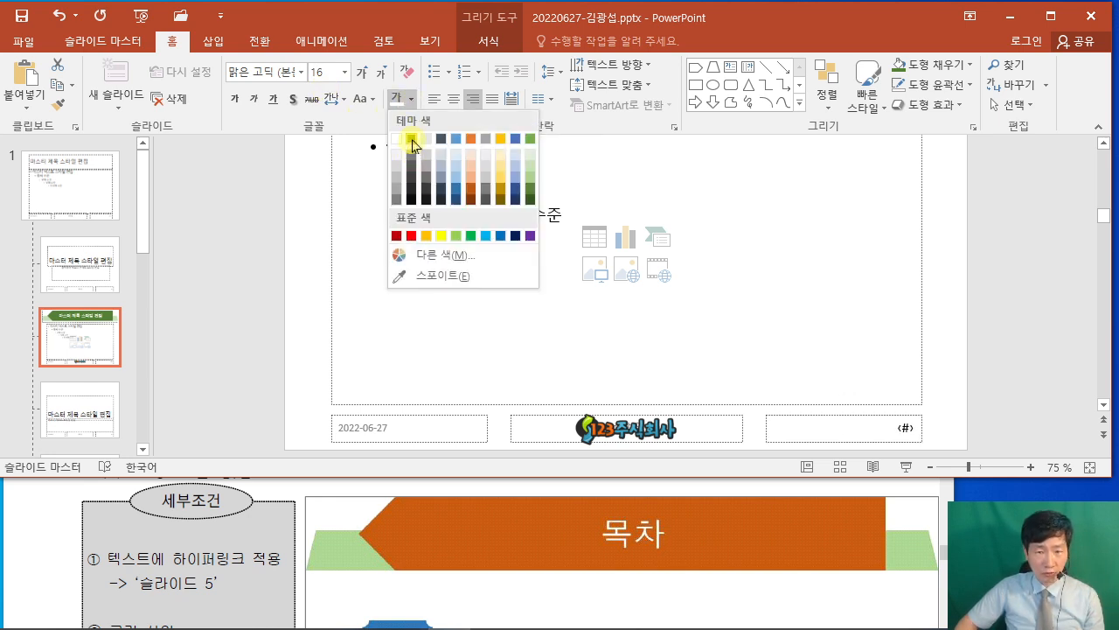
click(412, 140)
click(997, 316)
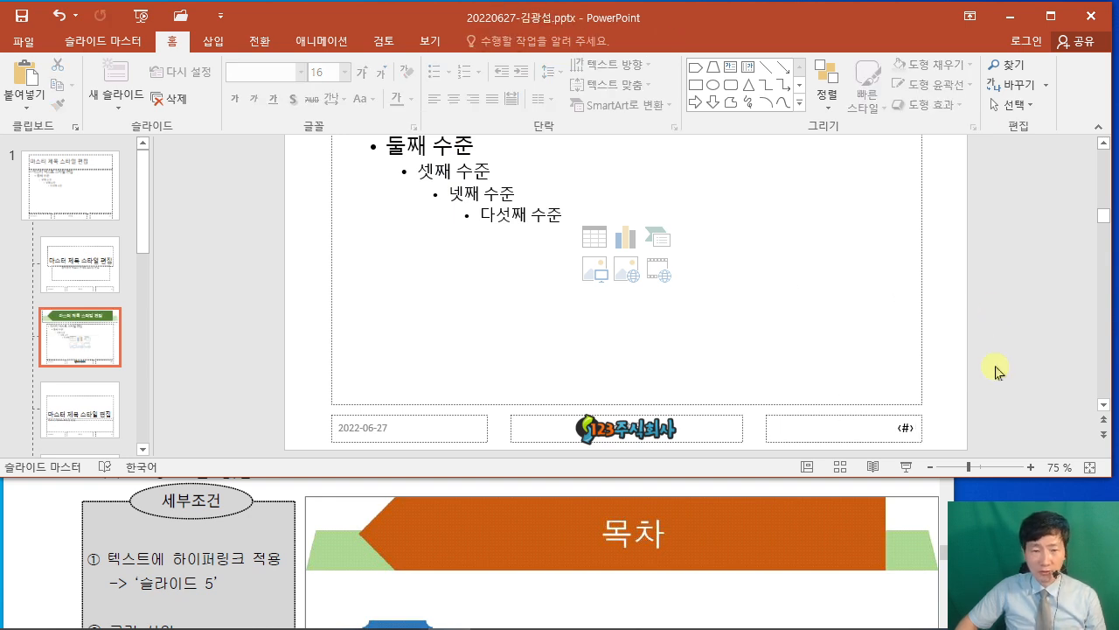
click(719, 487)
scroll(716, 480, up, 1)
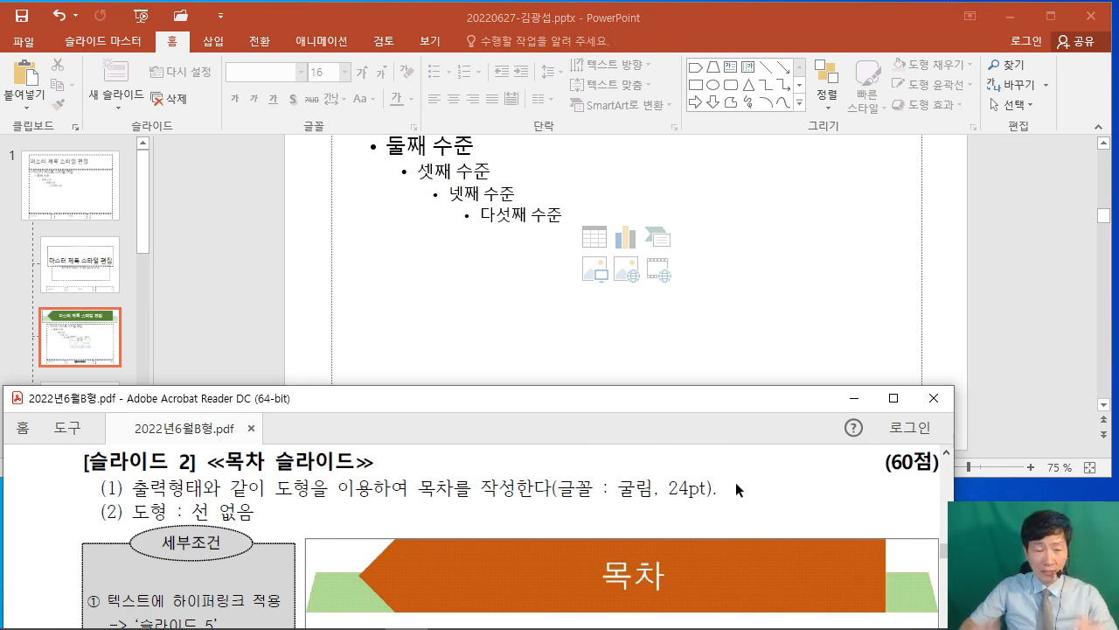
scroll(754, 492, up, 3)
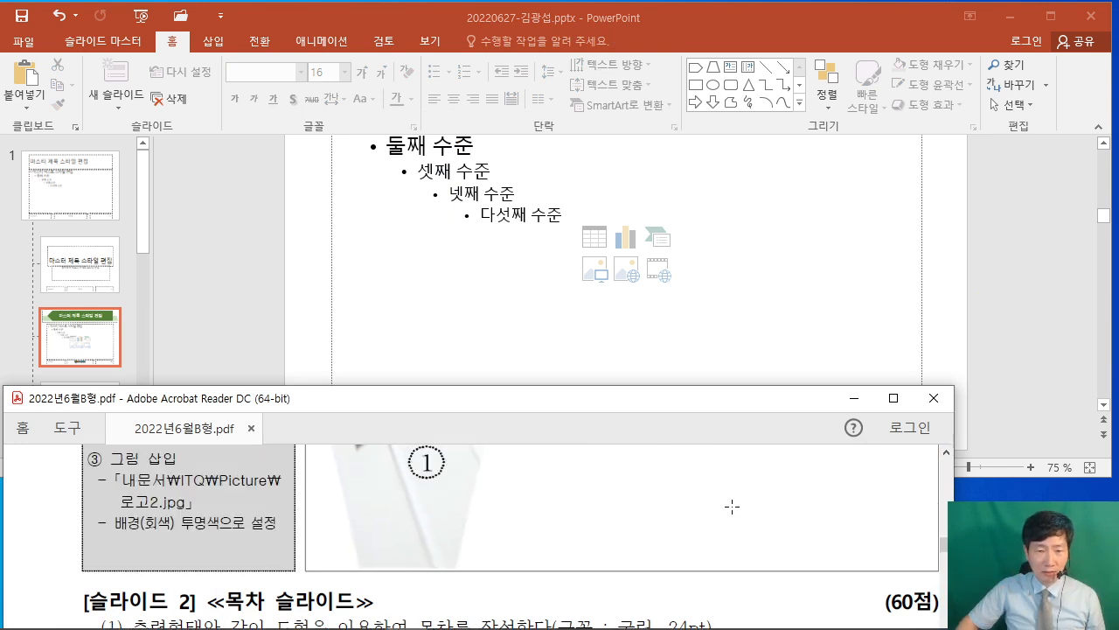
scroll(732, 506, down, 1)
click(238, 194)
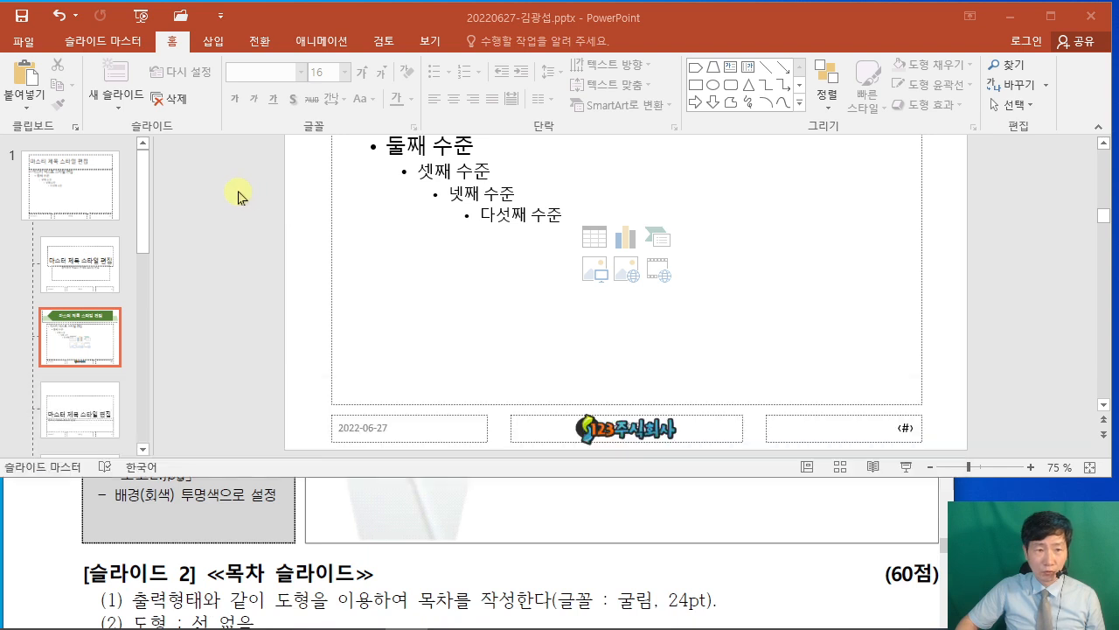
In Header & Footer, enable Slide number with 'Don't show on title slide' and apply to all.
click(215, 43)
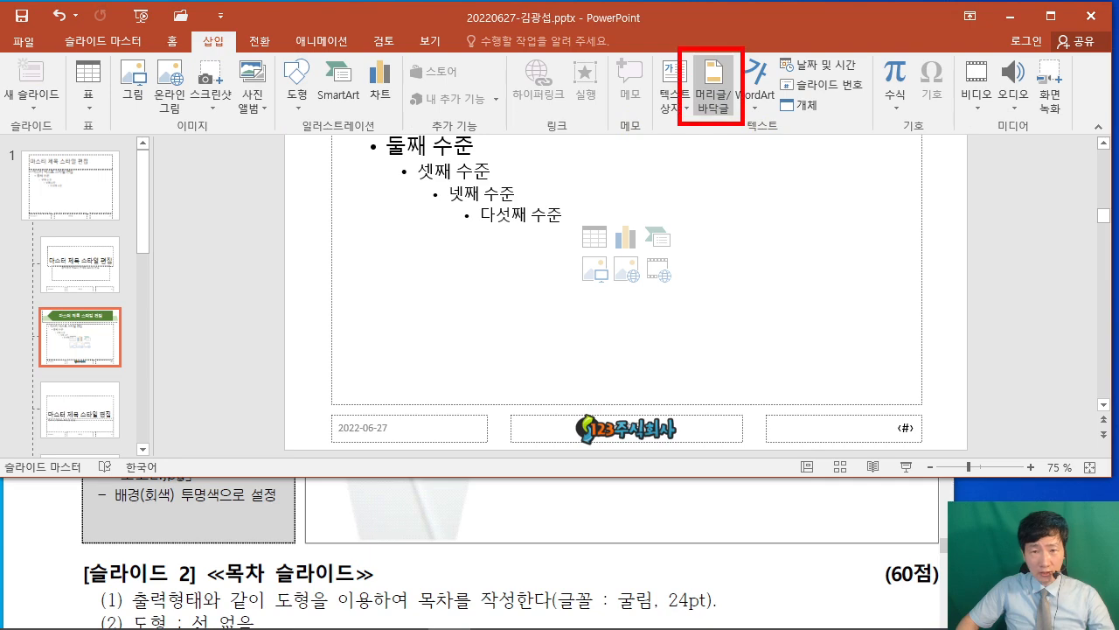
click(715, 96)
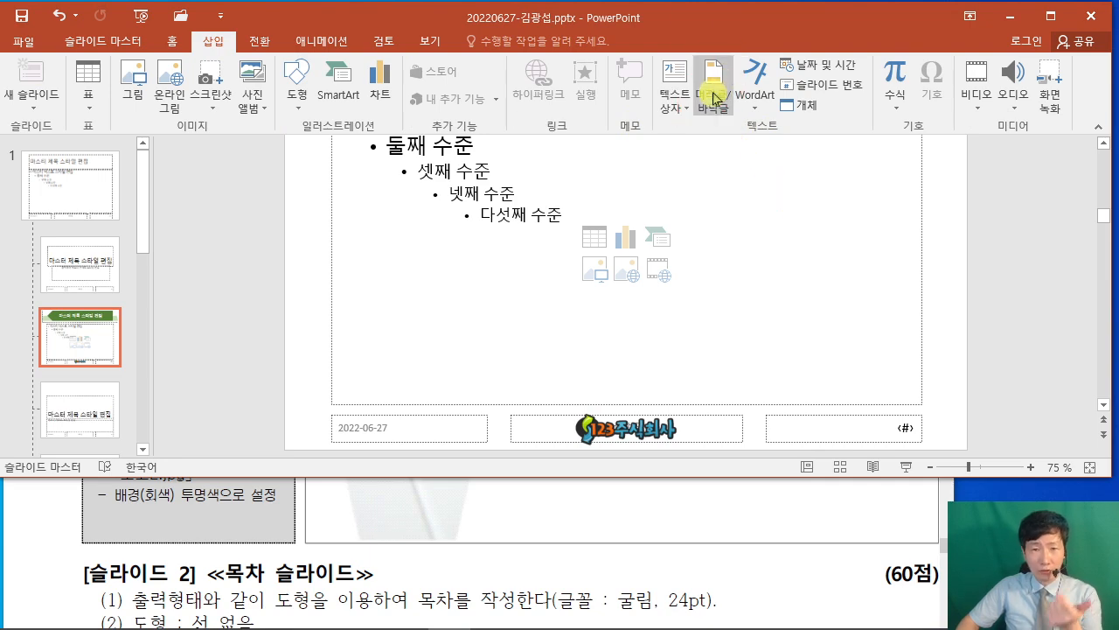
click(714, 97)
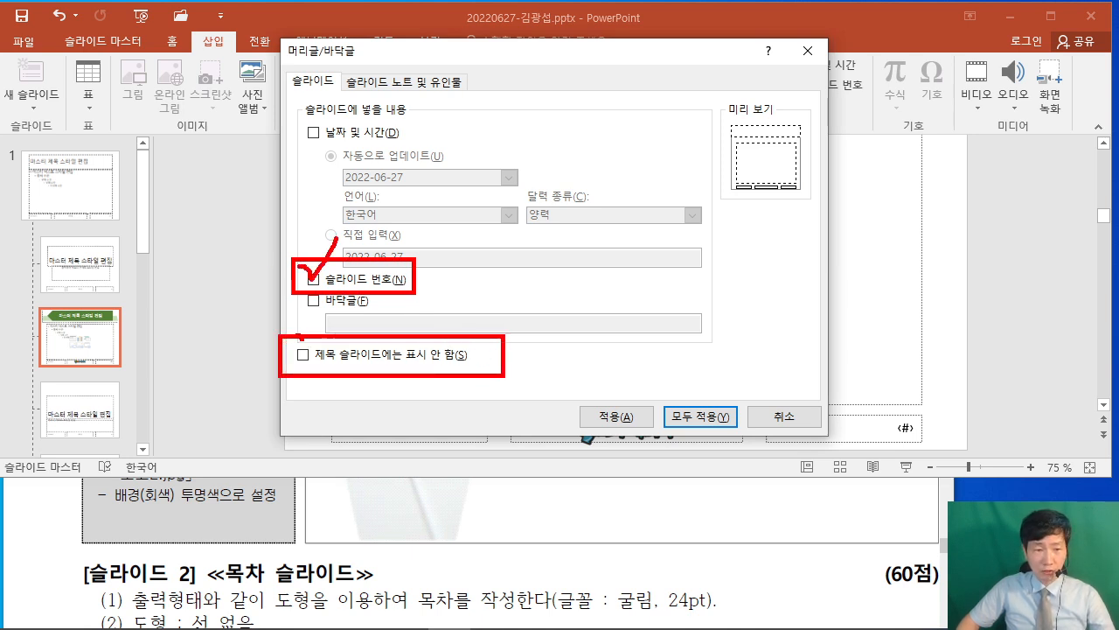
click(313, 279)
click(303, 355)
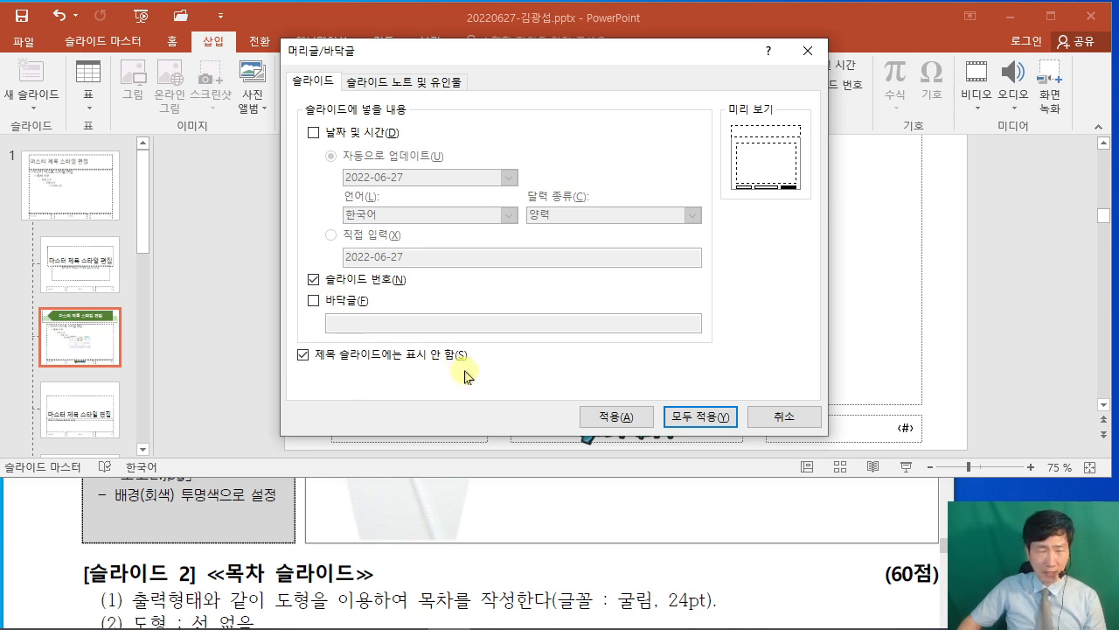
drag(659, 396, 758, 446)
drag(718, 413, 747, 300)
key(Escape)
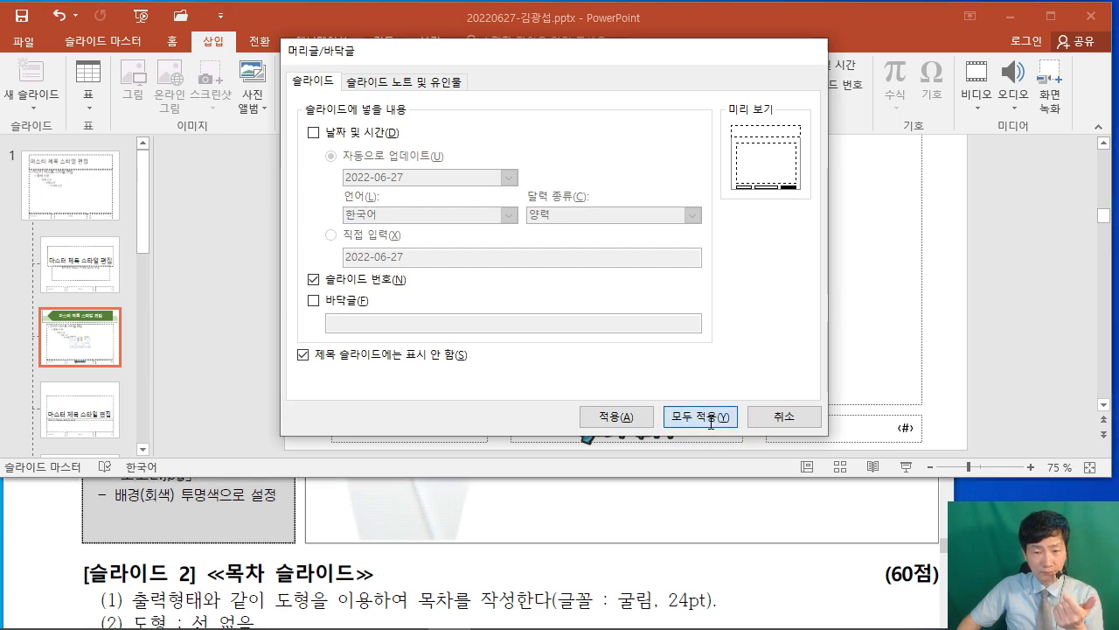
click(695, 426)
Close Master View from the Slide Master tab to return to slide 1 in normal view.
scroll(307, 288, up, 3)
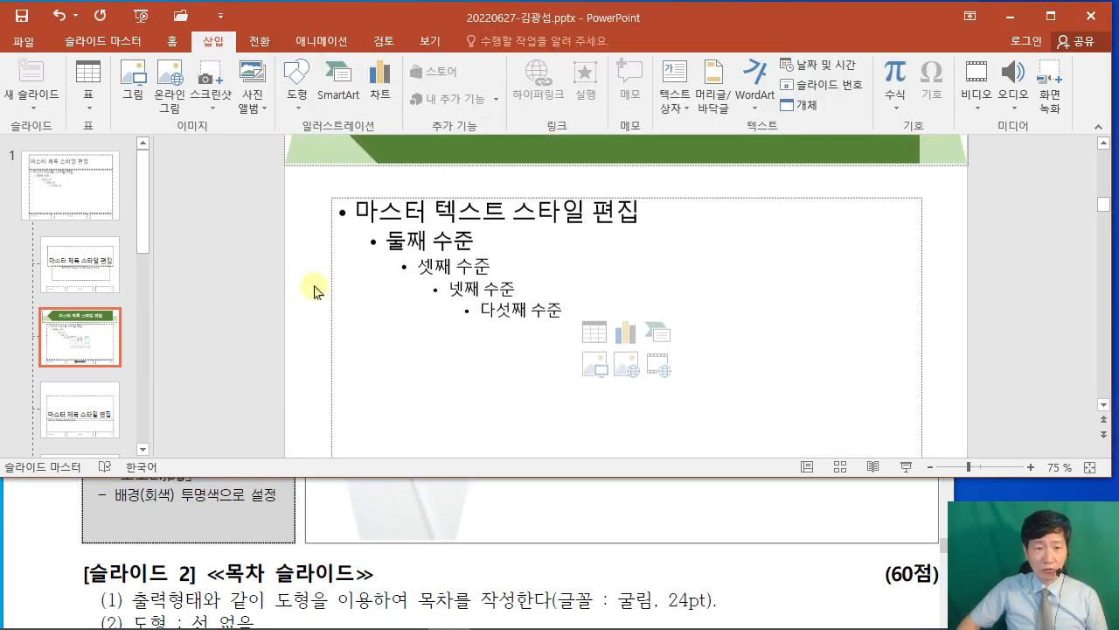
ctrl+scroll(315, 290, down, 1)
ctrl+scroll(317, 290, down, 1)
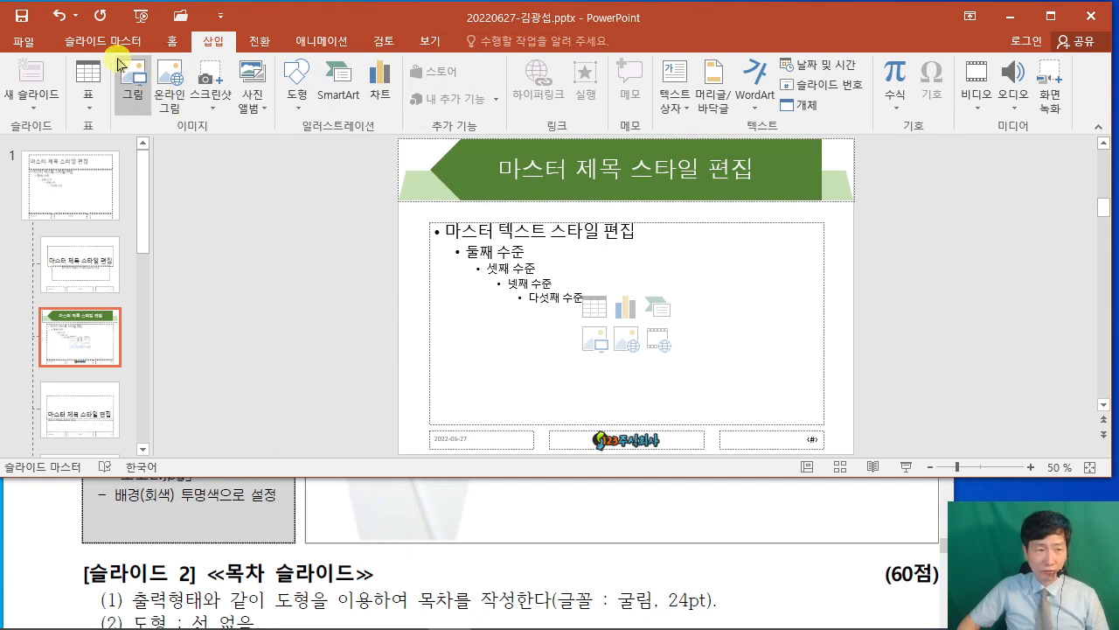
click(89, 41)
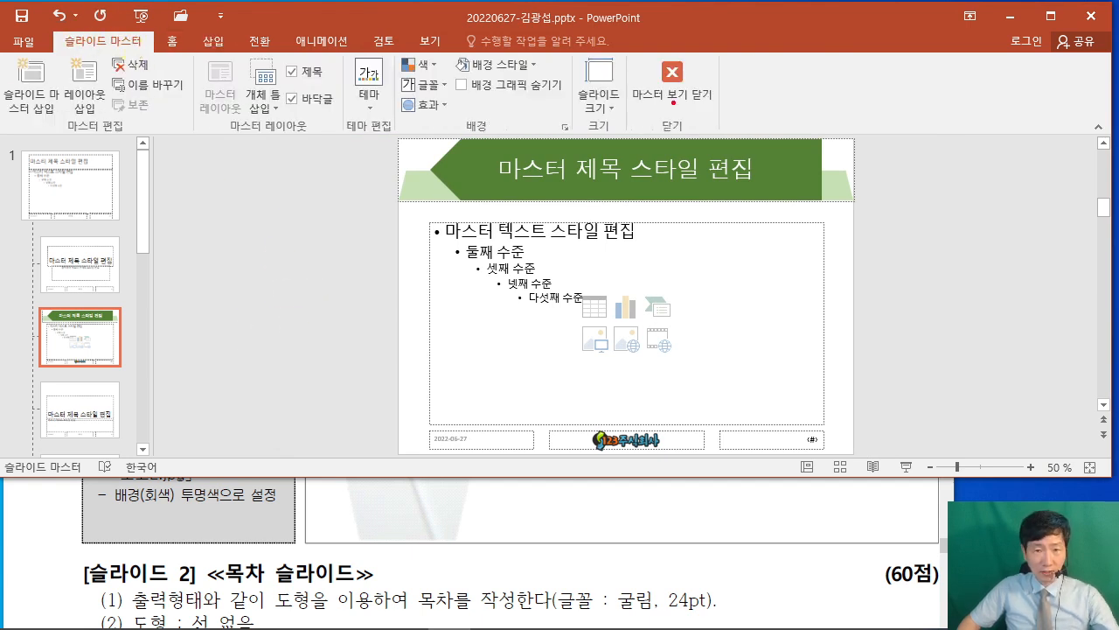
drag(629, 51, 726, 146)
drag(726, 98, 941, 150)
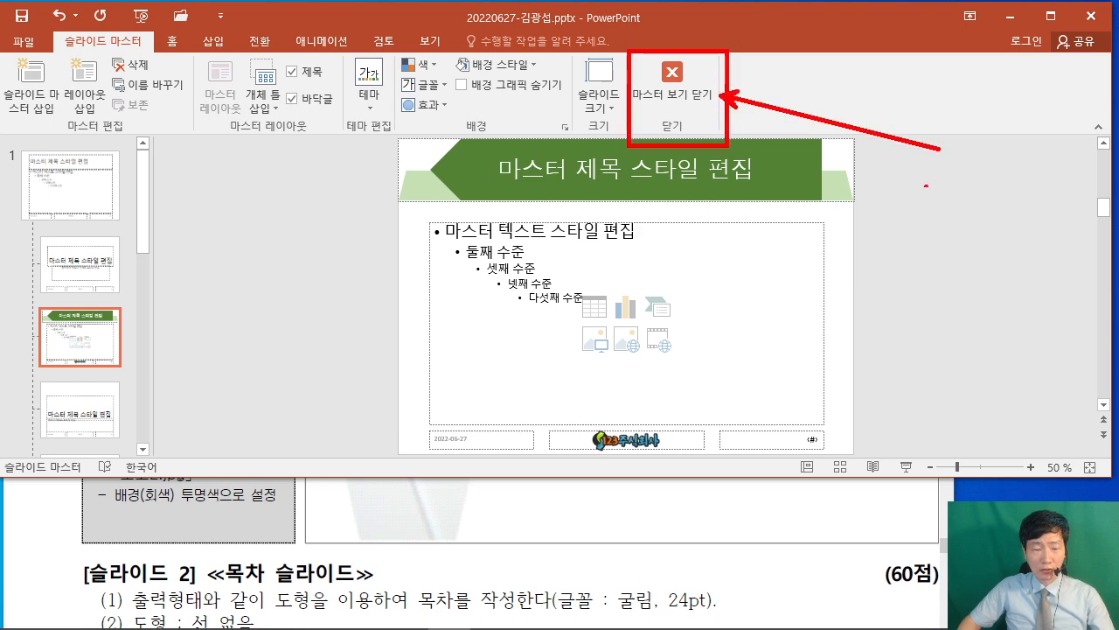
key(Escape)
click(698, 98)
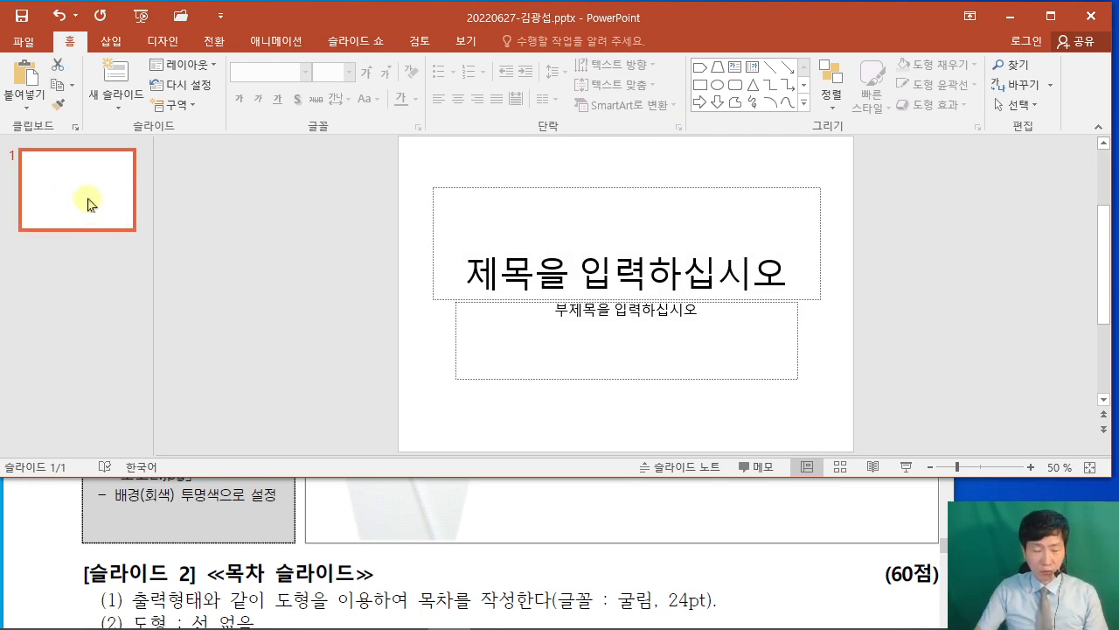
Add new slides after slide 1 until the presentation holds six slides.
key(Return)
key(Return)
key(Return)
key(Return)
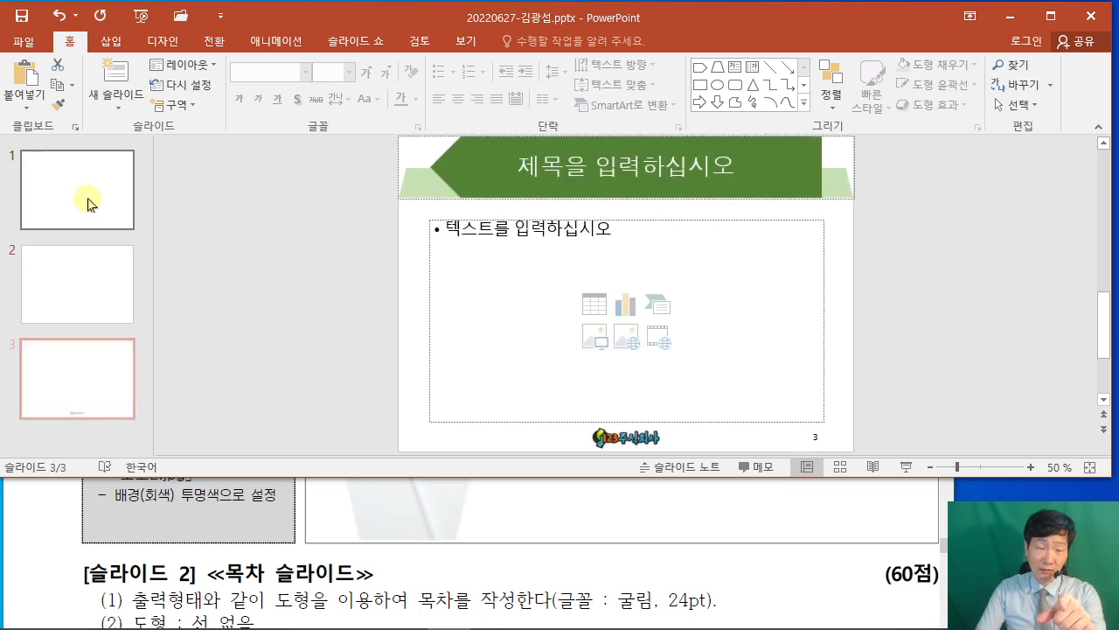
key(Return)
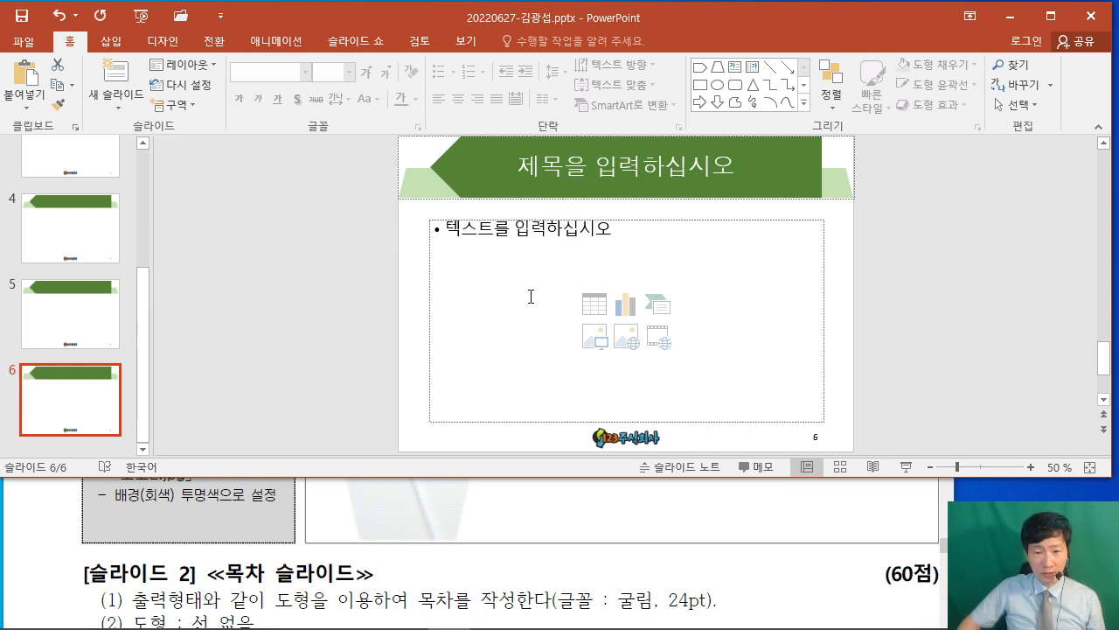
Bring the exam PDF 2022년6월B형.pdf to the front and maximize the Acrobat Reader window.
click(824, 572)
scroll(796, 534, up, 5)
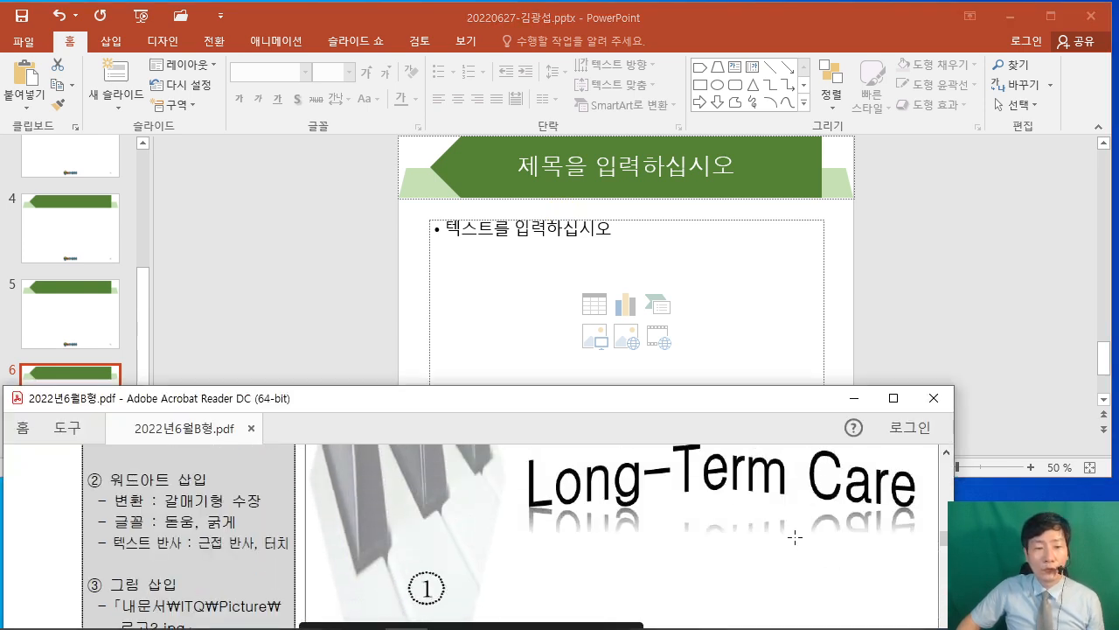
scroll(770, 521, up, 10)
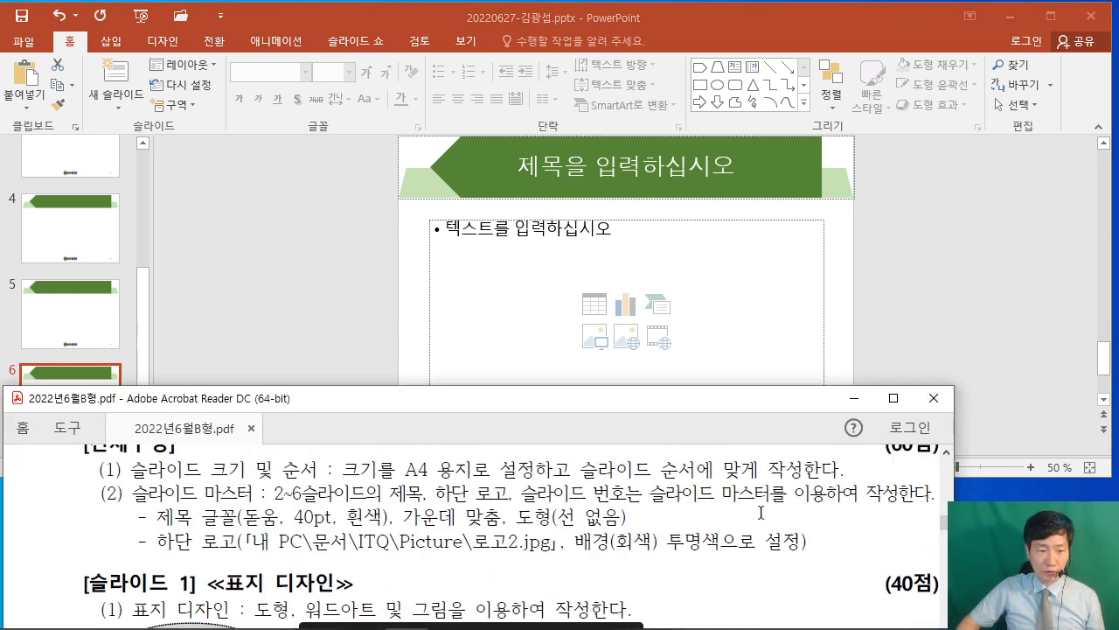
scroll(760, 511, down, 1)
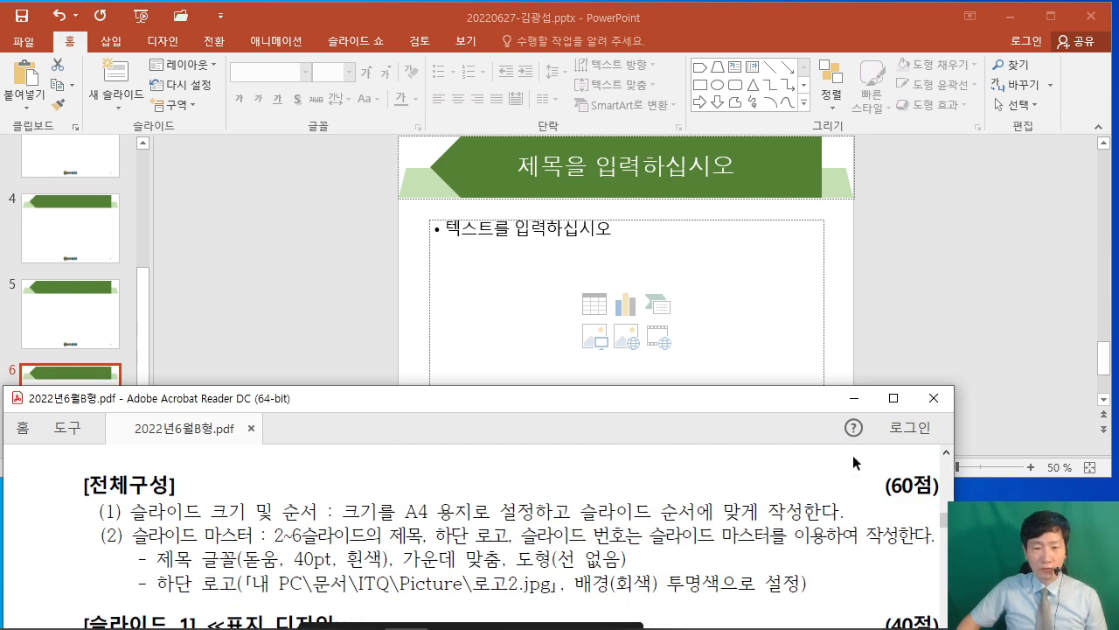
click(893, 398)
Review the task sheet down to the 슬라이드 5 차트 슬라이드 chart requirements.
scroll(826, 424, down, 2)
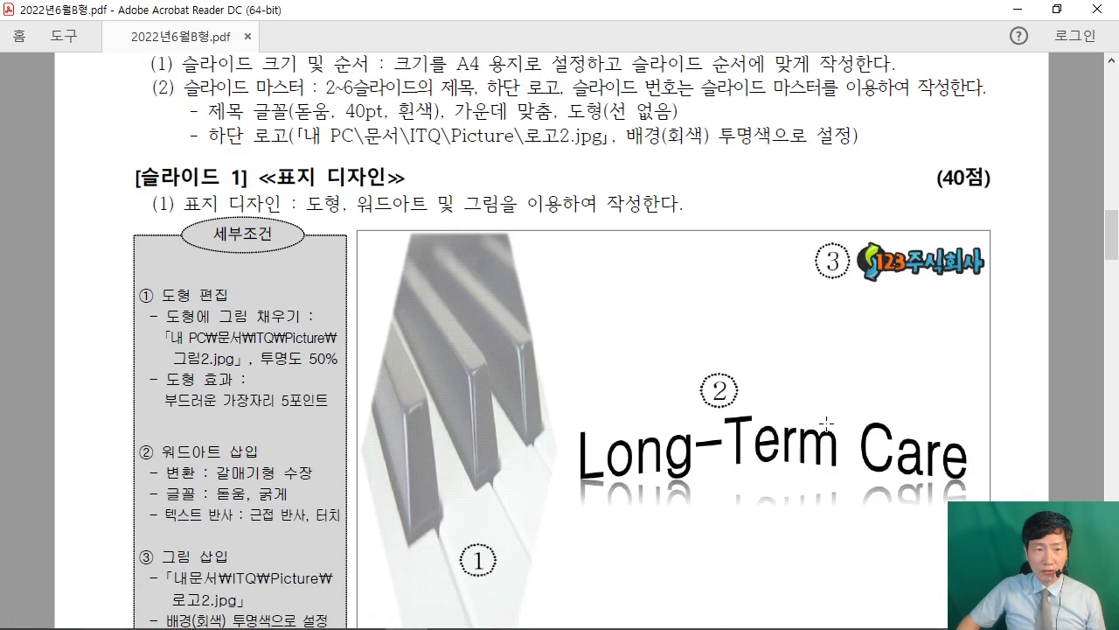
scroll(826, 424, down, 5)
scroll(837, 430, up, 4)
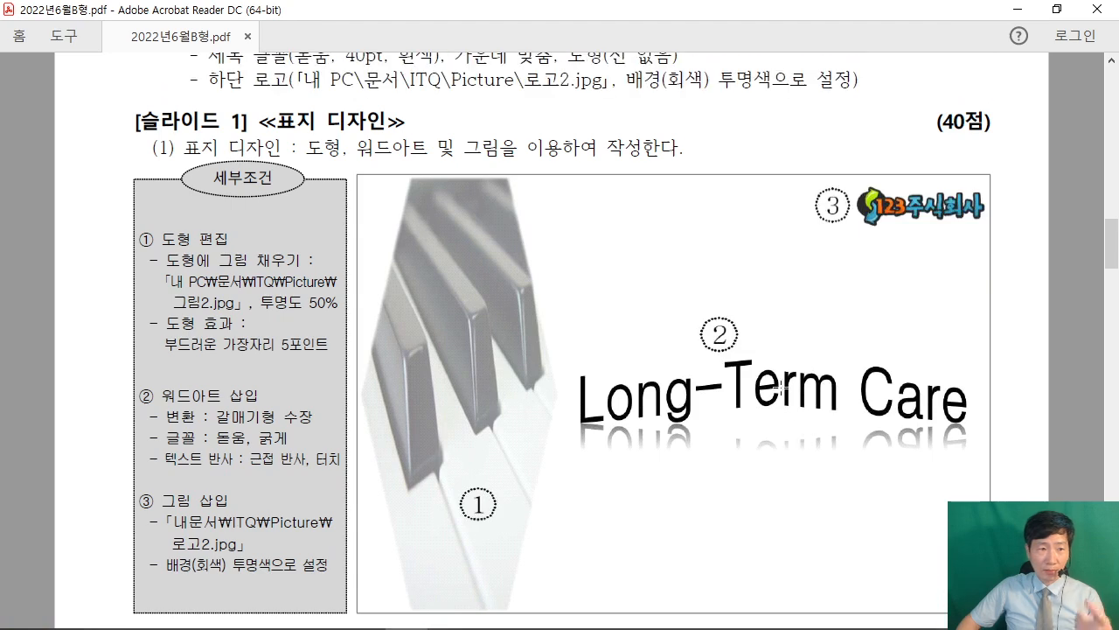
scroll(822, 359, down, 8)
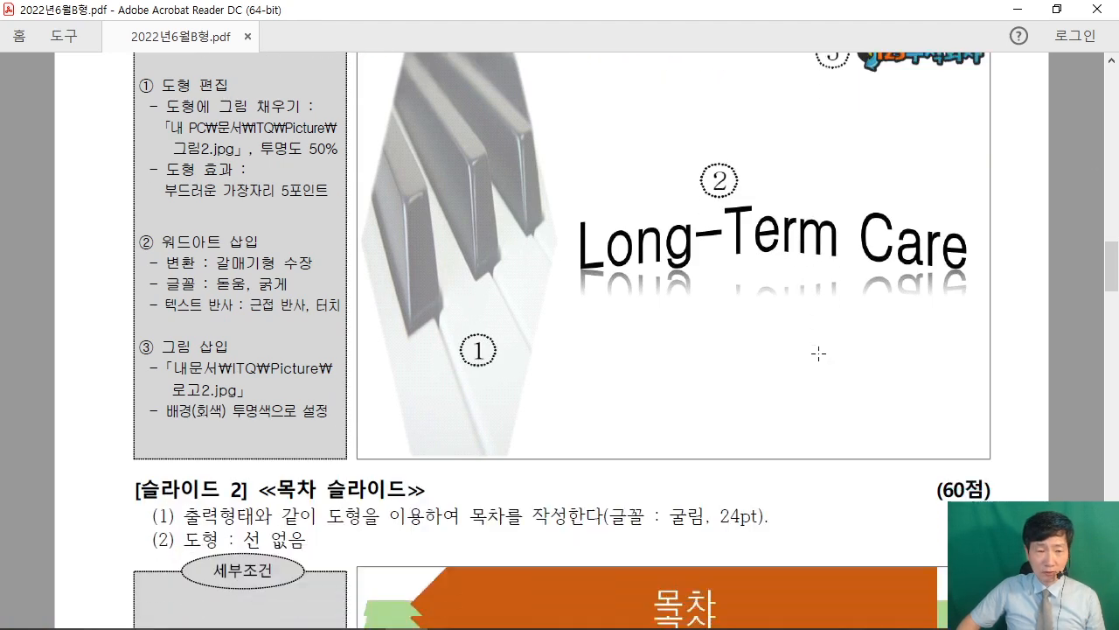
scroll(836, 367, down, 15)
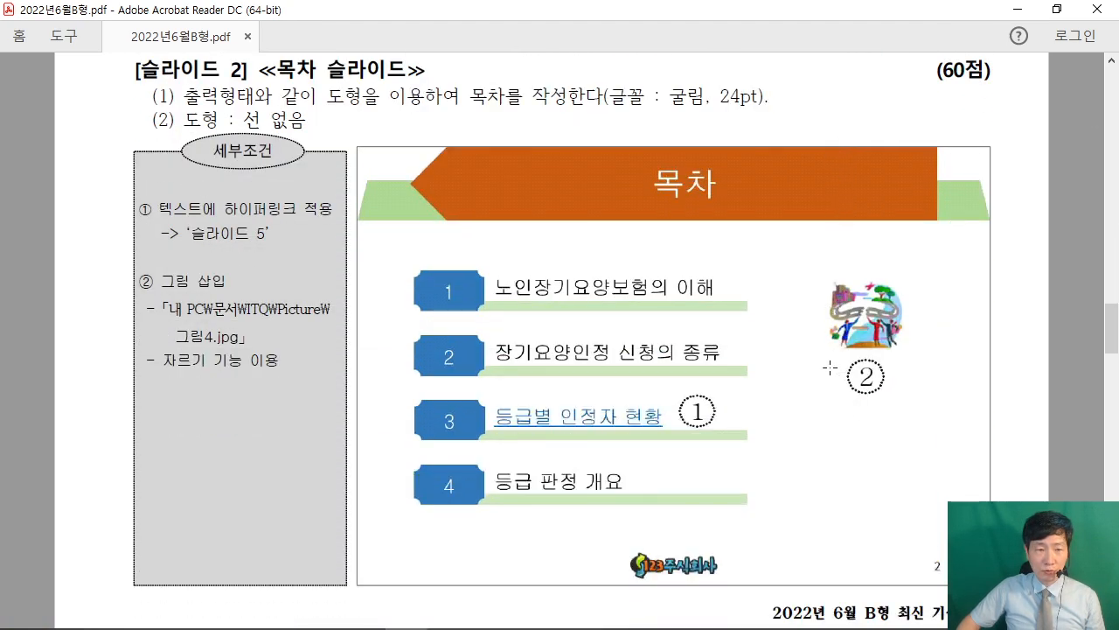
scroll(824, 365, up, 1)
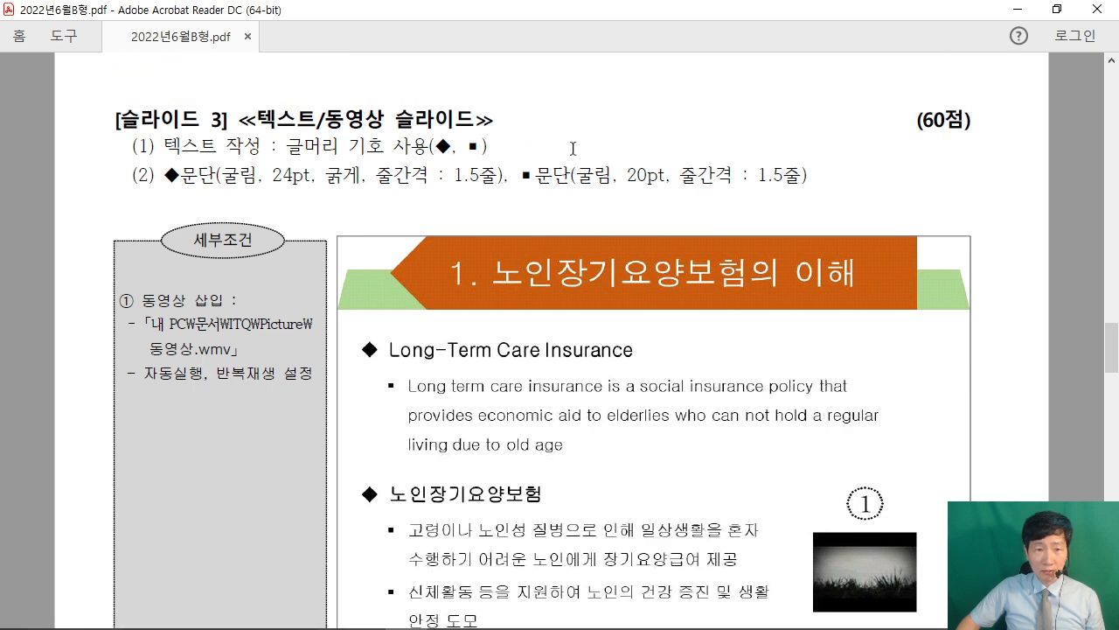
scroll(910, 330, down, 11)
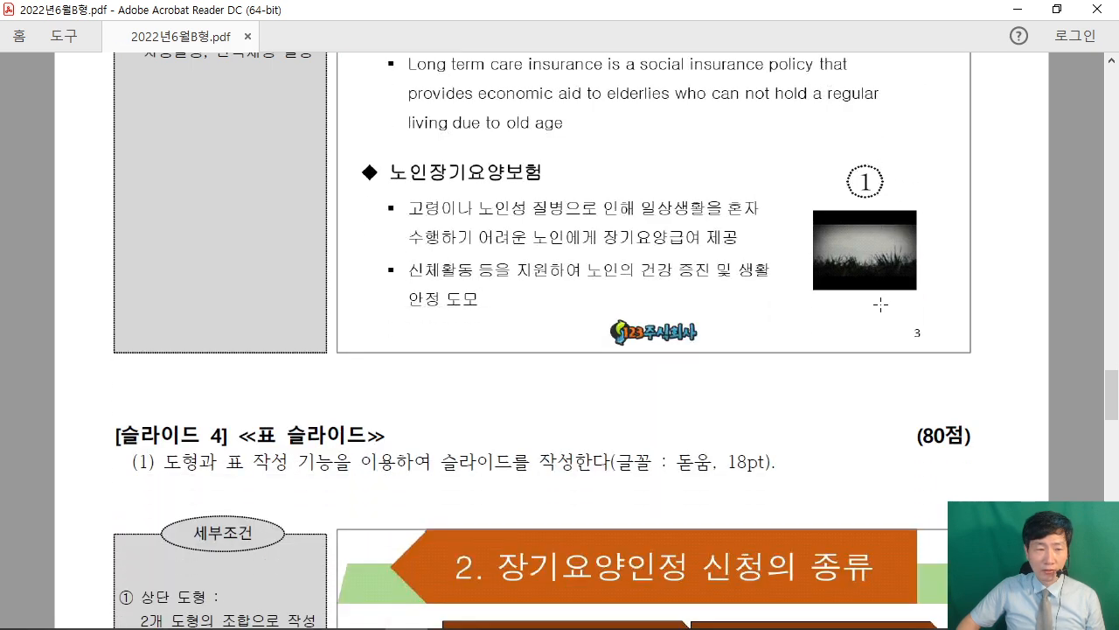
scroll(893, 307, down, 19)
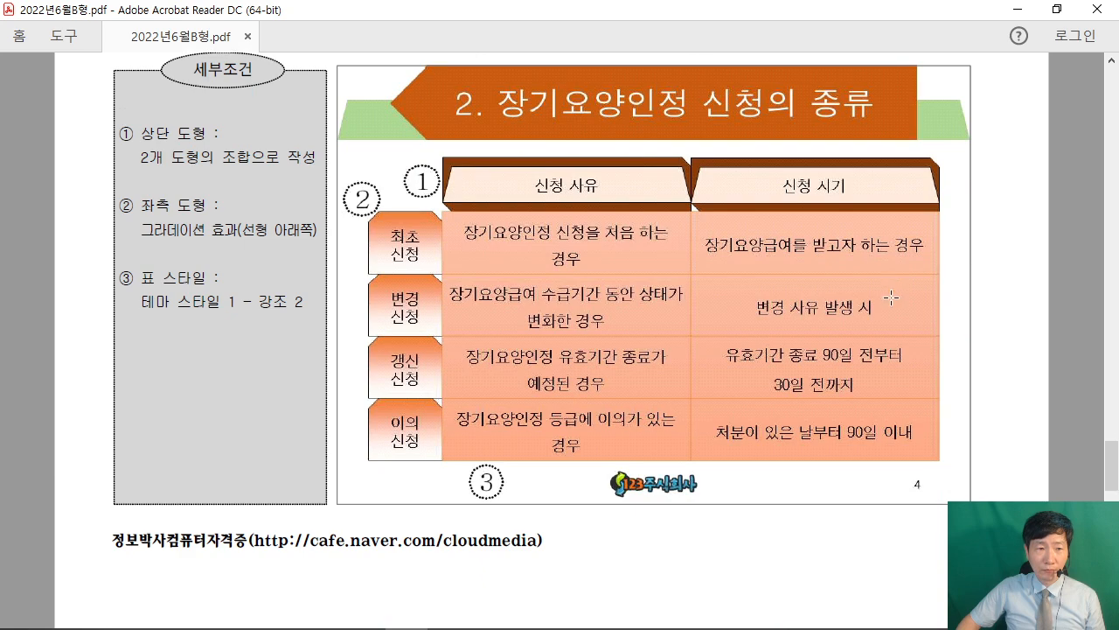
scroll(889, 299, up, 1)
scroll(890, 299, down, 7)
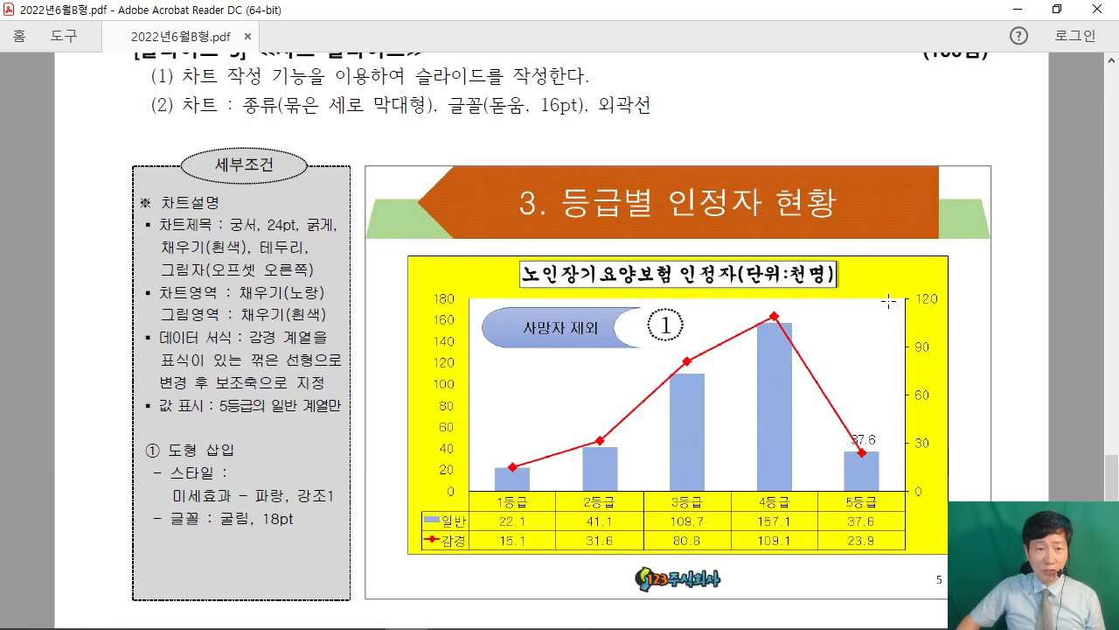
scroll(886, 300, up, 7)
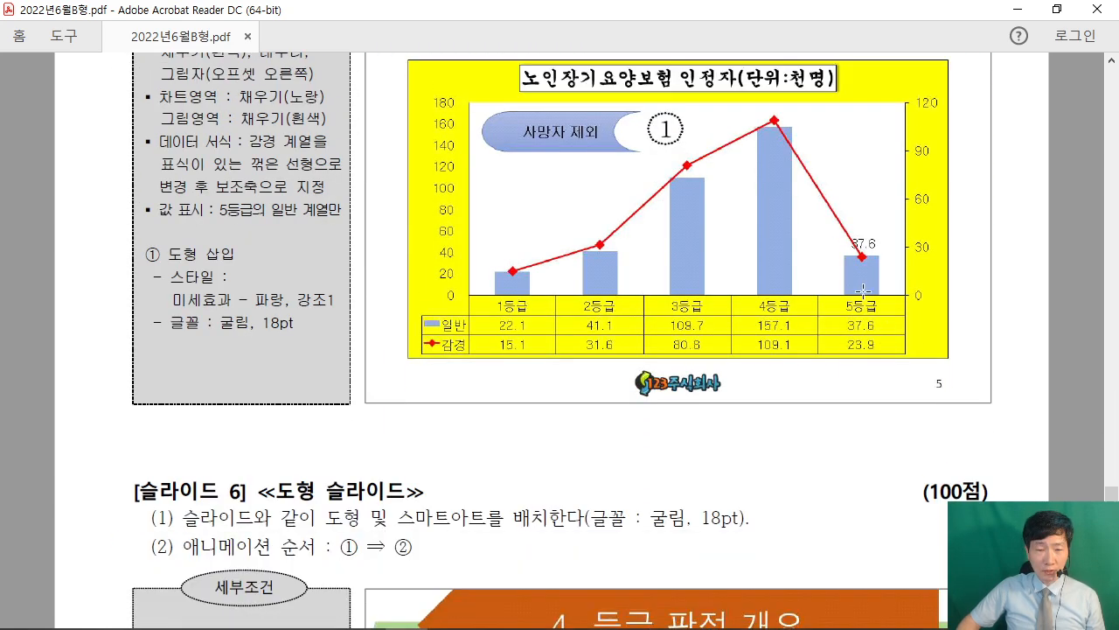
scroll(773, 265, up, 1)
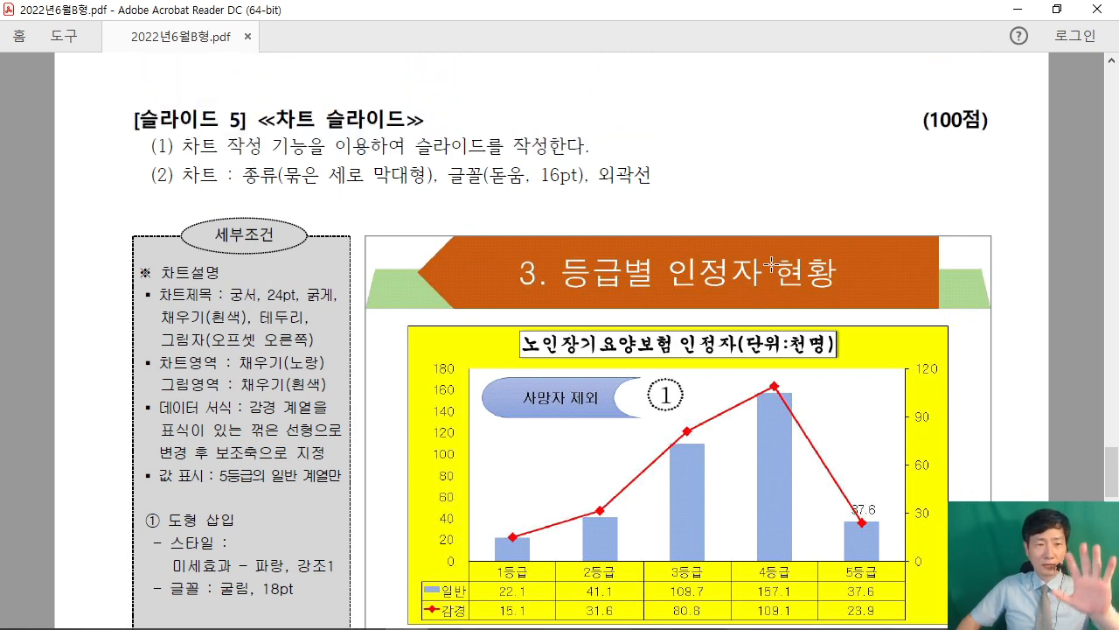
scroll(783, 289, up, 1)
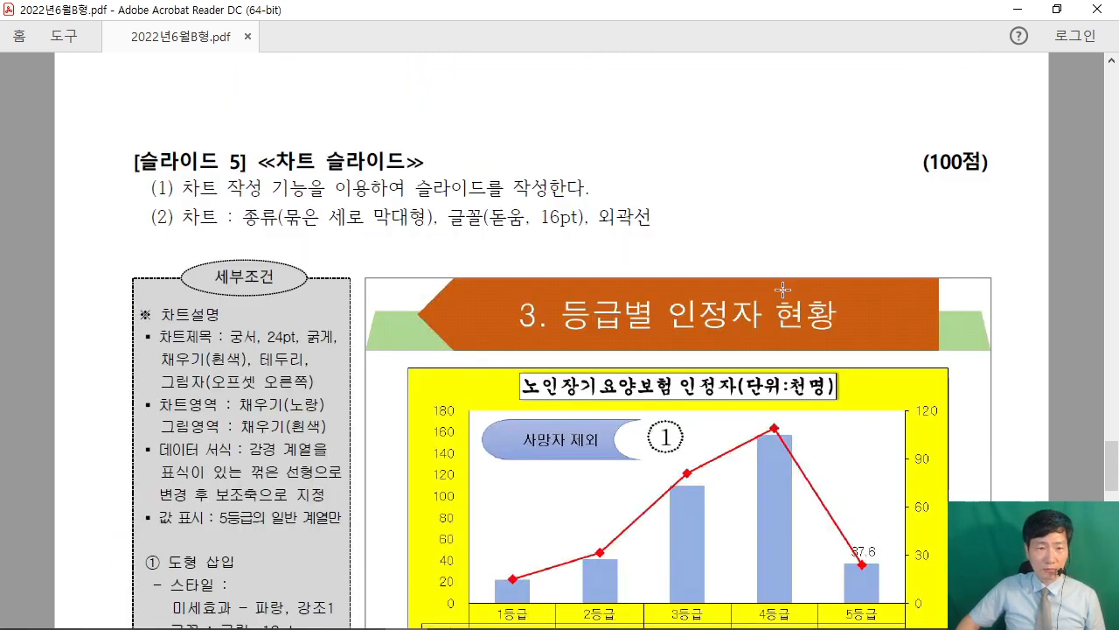
scroll(782, 288, down, 1)
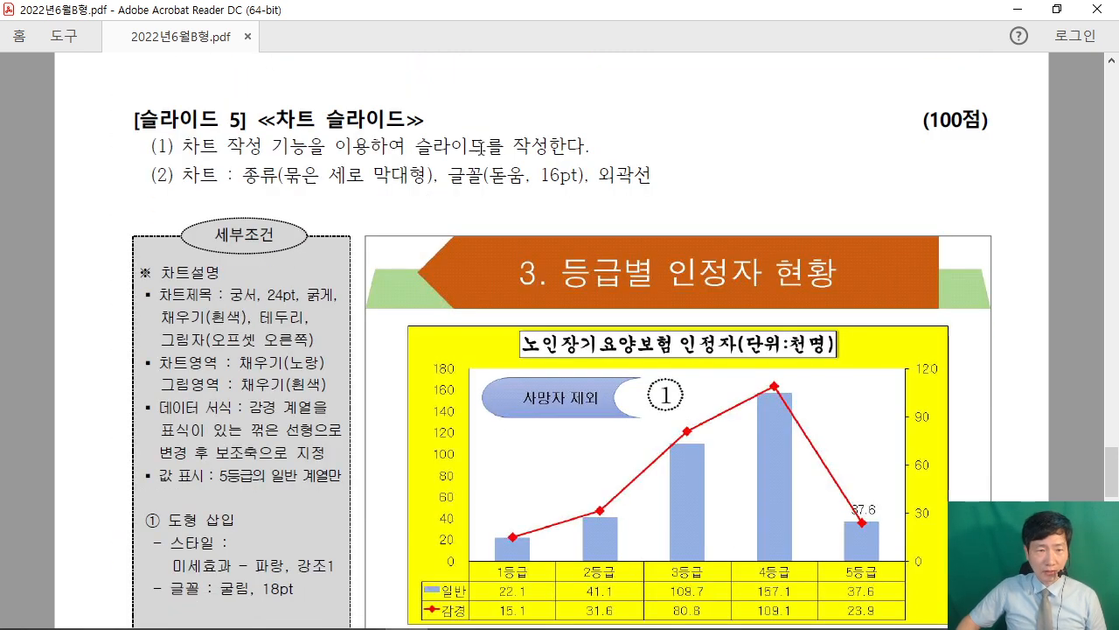
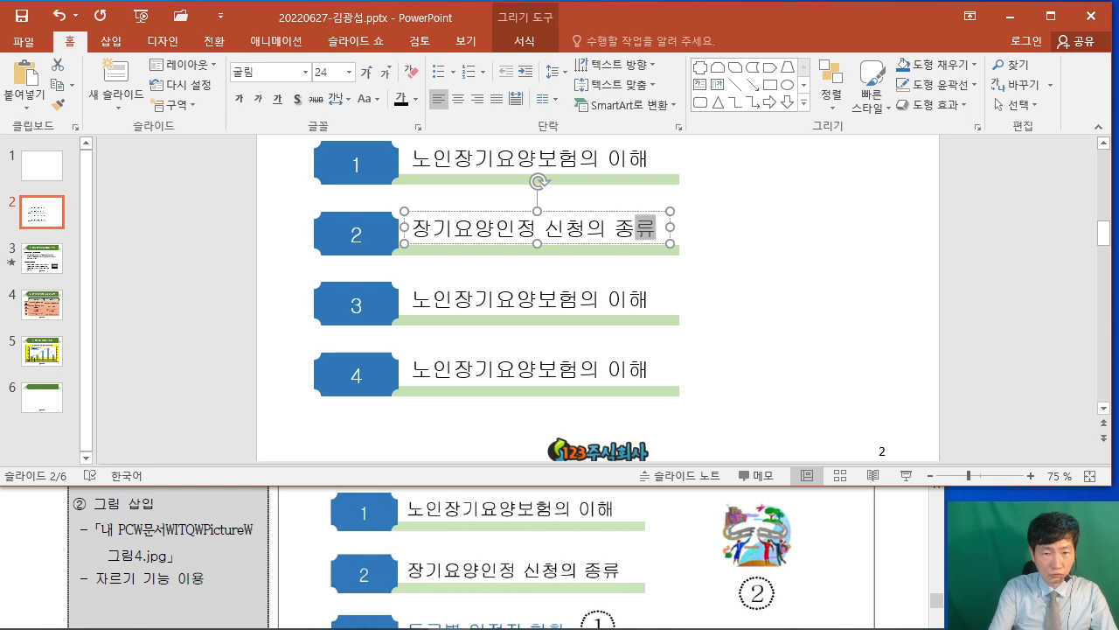
After checking the exam sheet, retype slide 2's third contents item as 등급별 인정자 현황.
click(911, 553)
scroll(909, 556, down, 5)
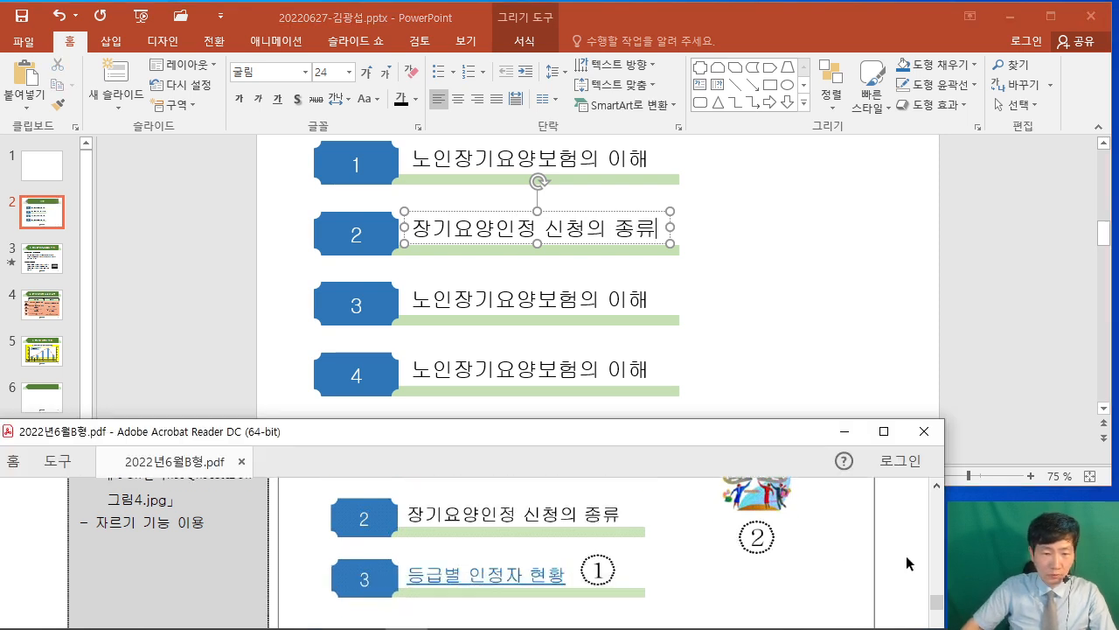
click(465, 303)
click(465, 303)
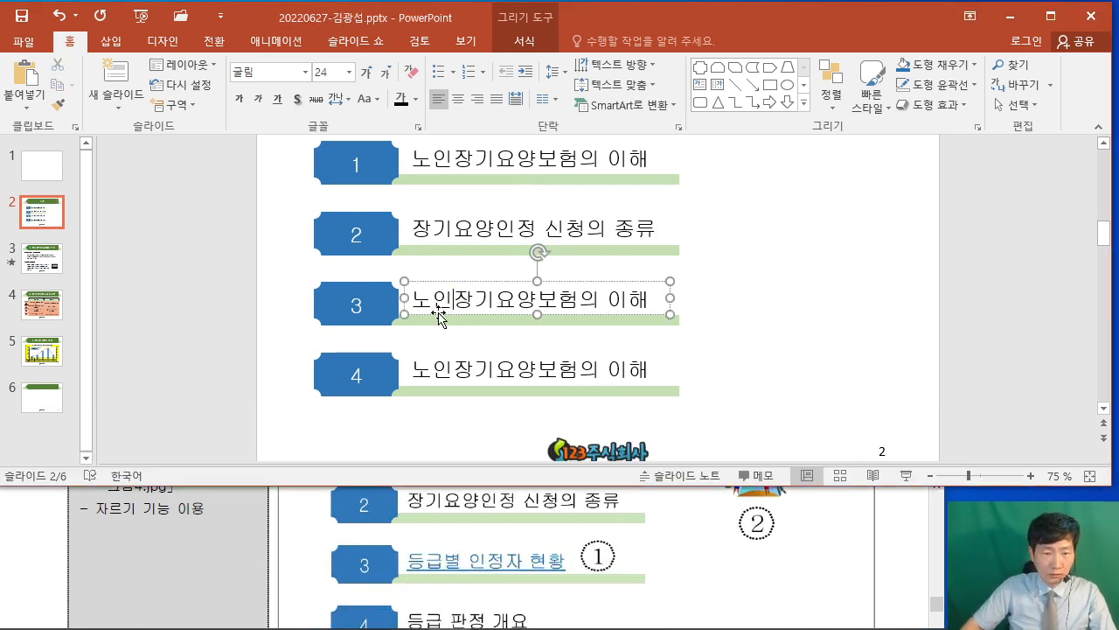
drag(417, 298, 680, 308)
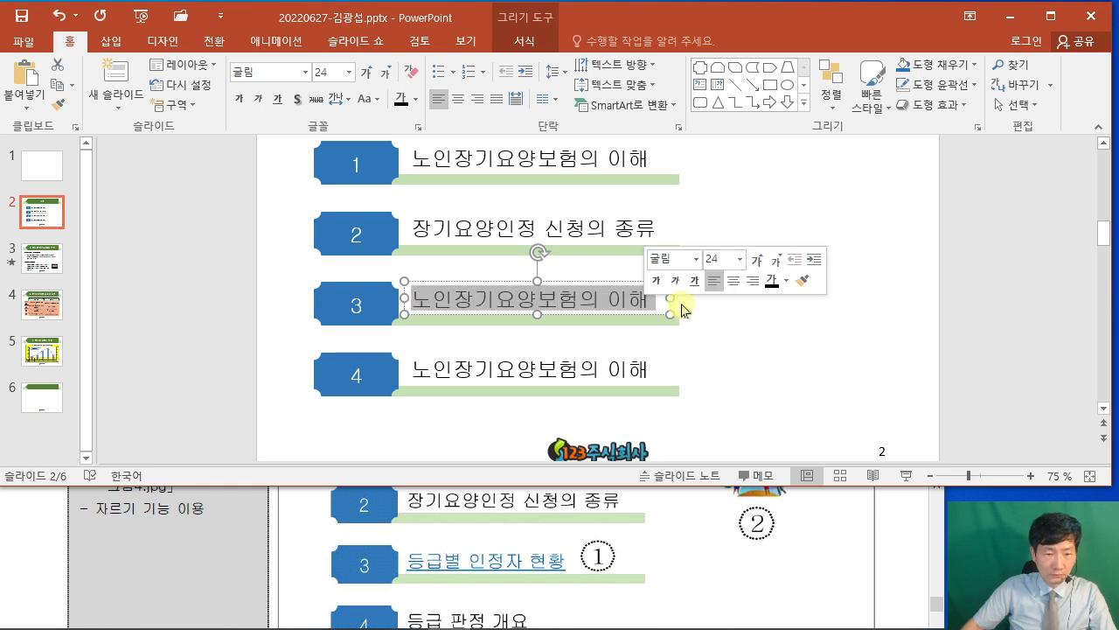
text(ㄷ등급별 인정자)
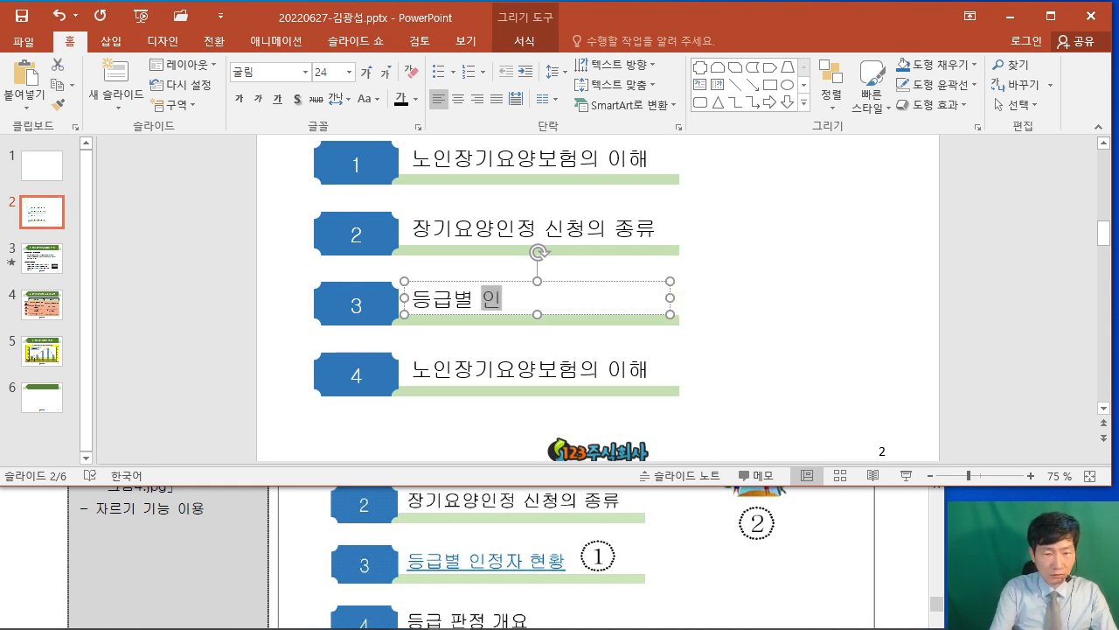
text( 현황)
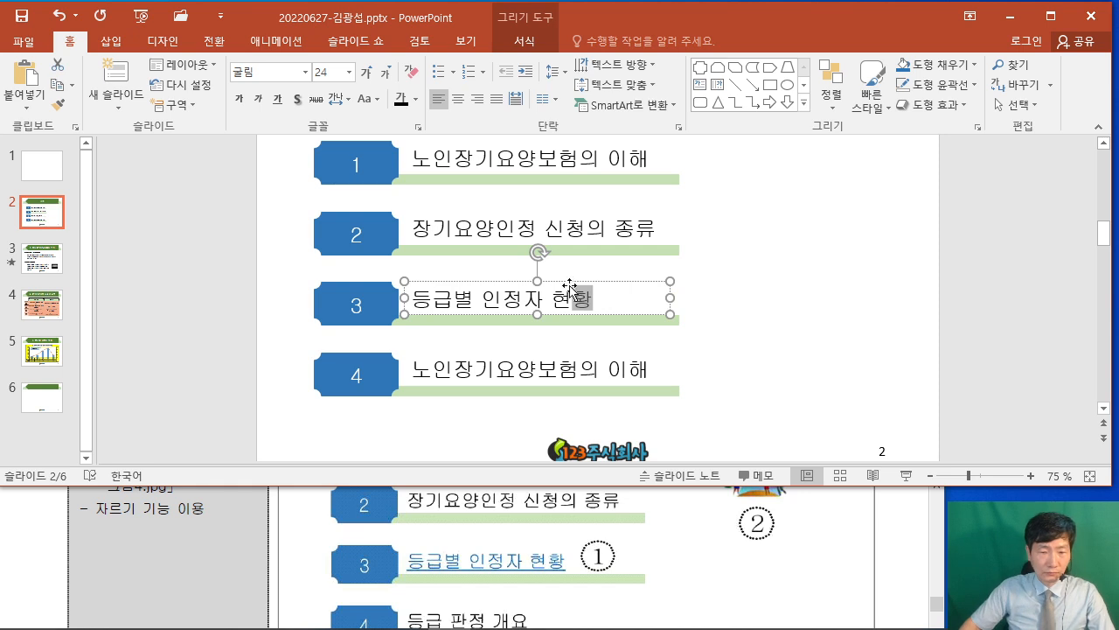
Retype the fourth contents item as 등급 판정 개요.
click(906, 554)
scroll(906, 555, down, 1)
click(445, 368)
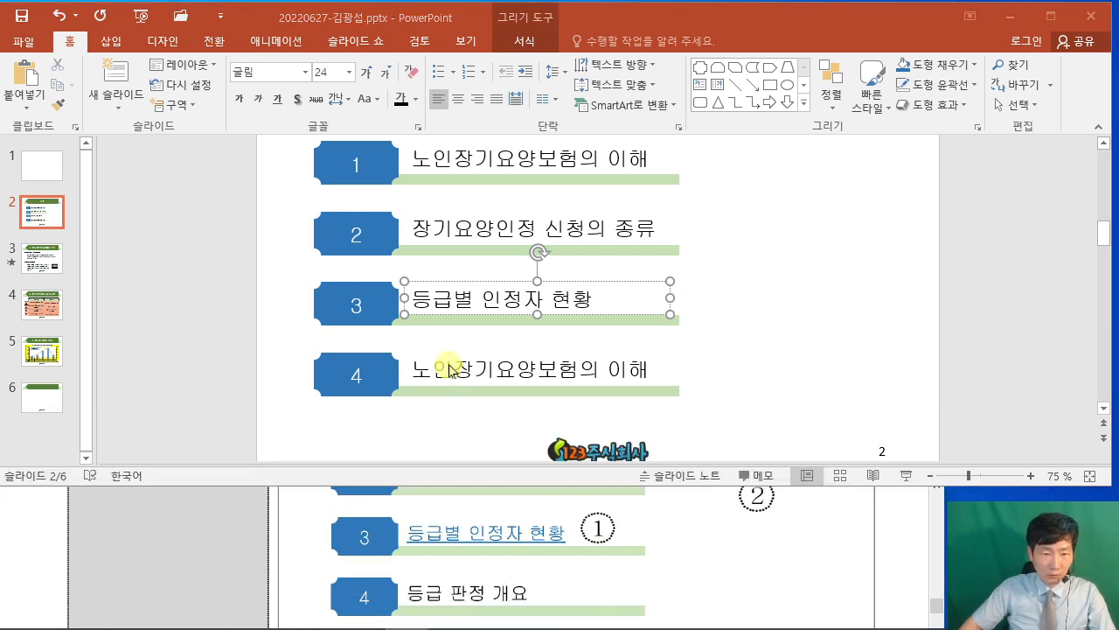
drag(412, 368, 648, 387)
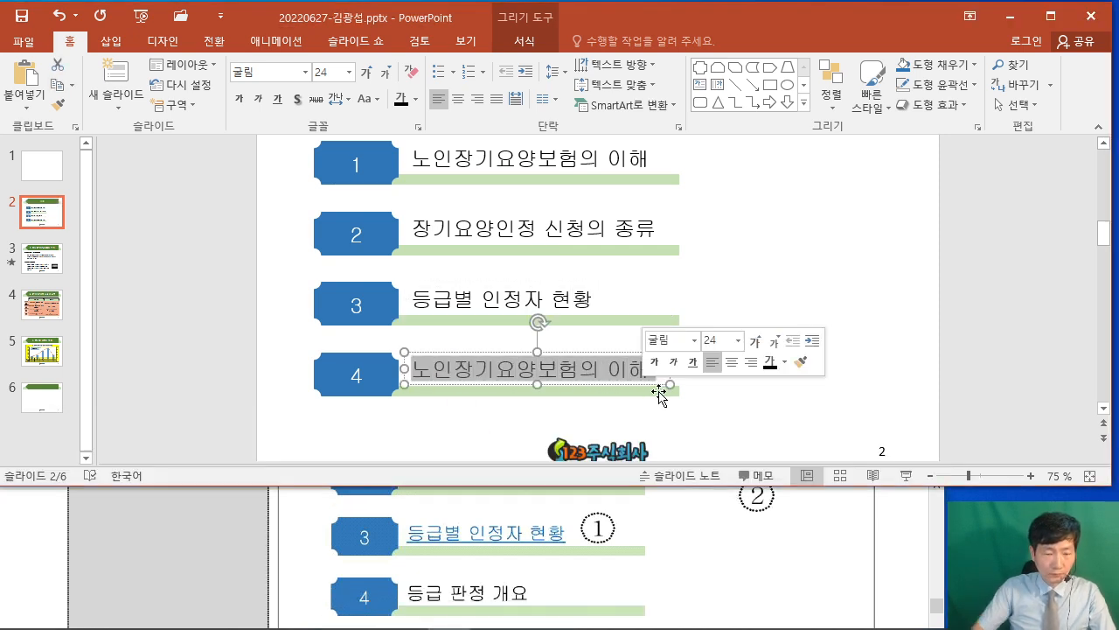
text(등급 팑정 개요)
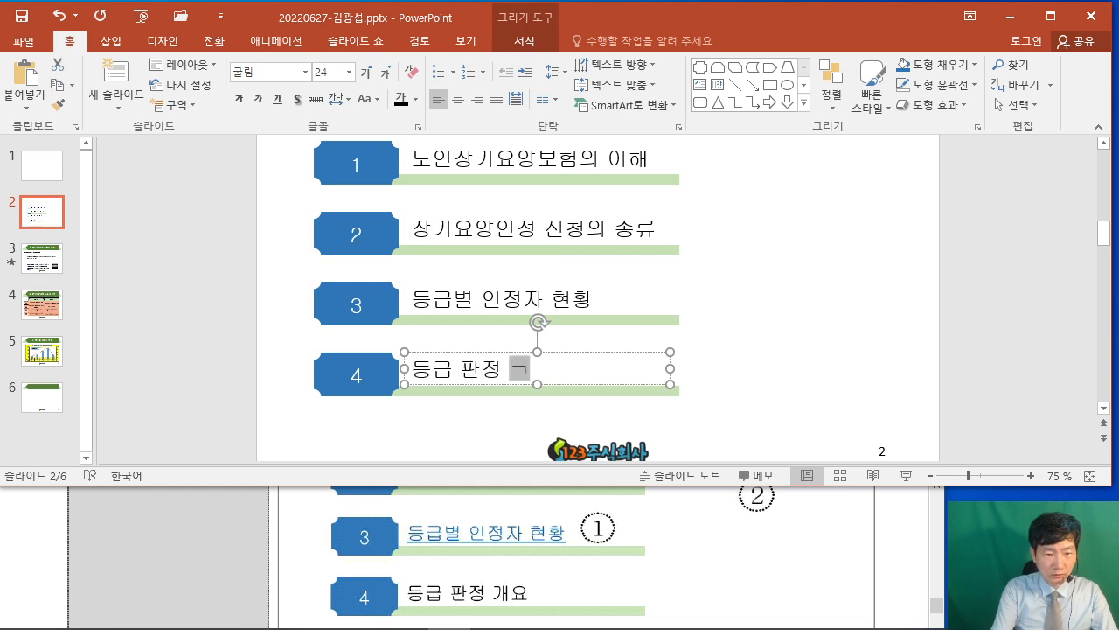
click(969, 353)
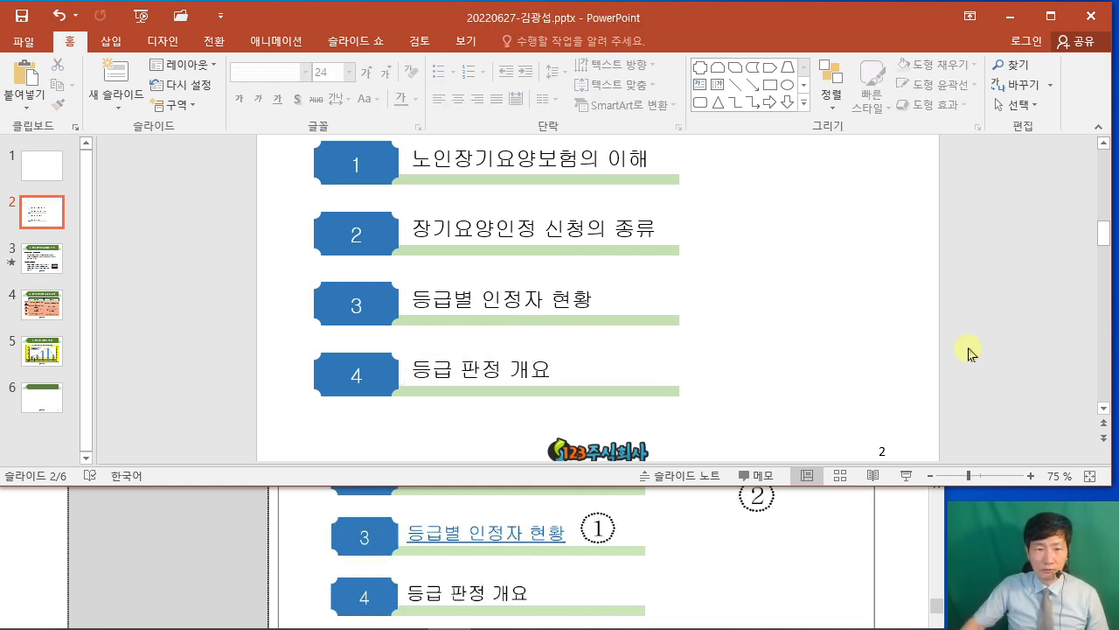
ctrl+scroll(927, 341, down, 3)
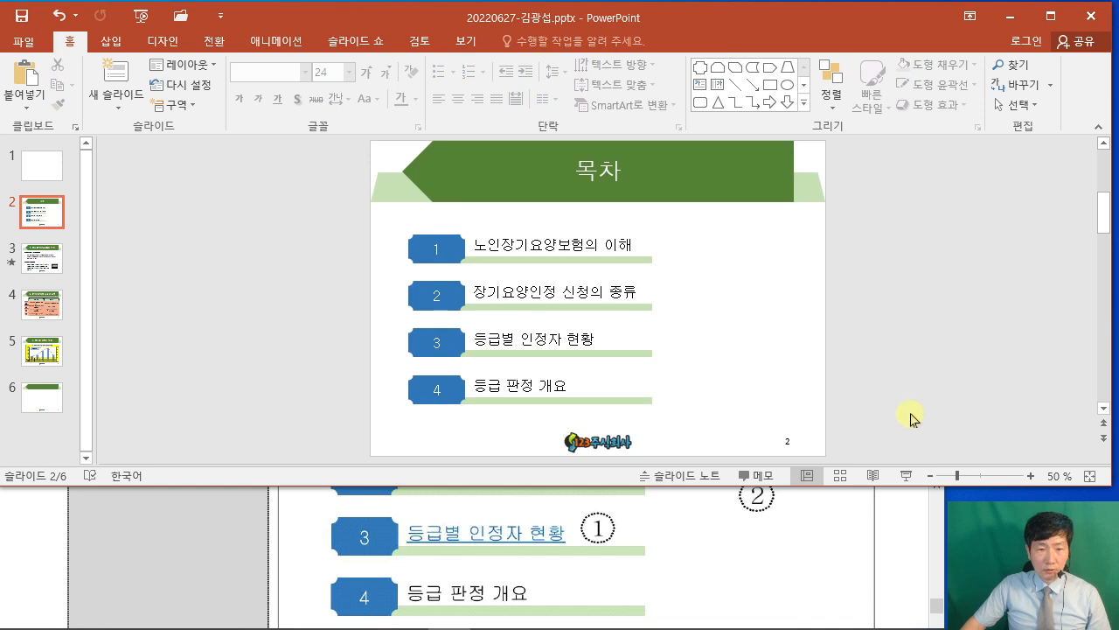
click(896, 562)
scroll(822, 548, up, 2)
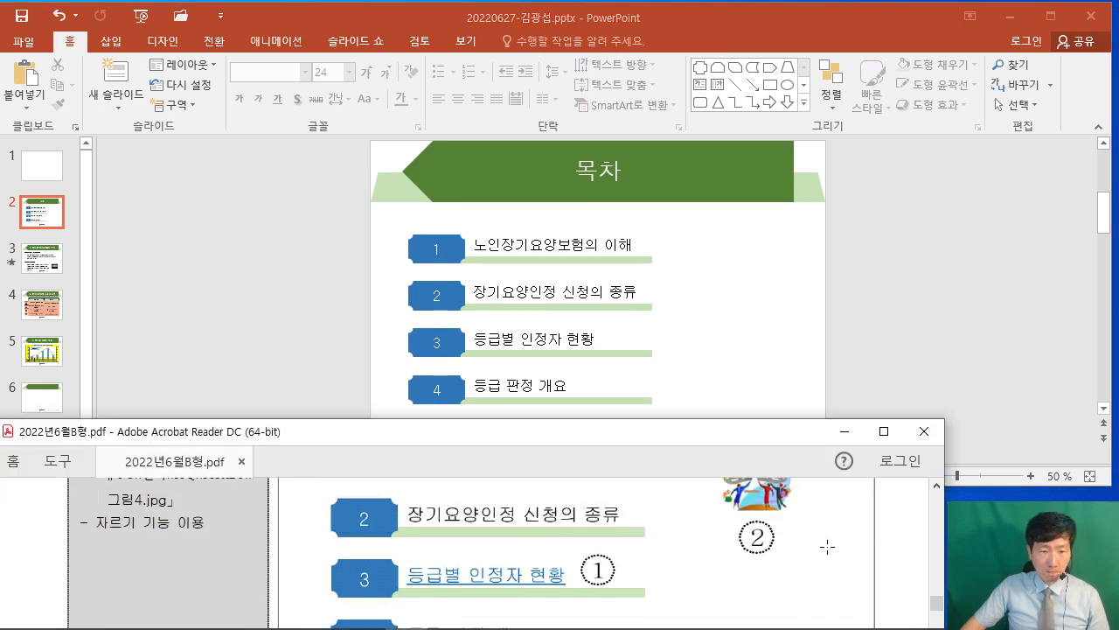
scroll(822, 547, up, 2)
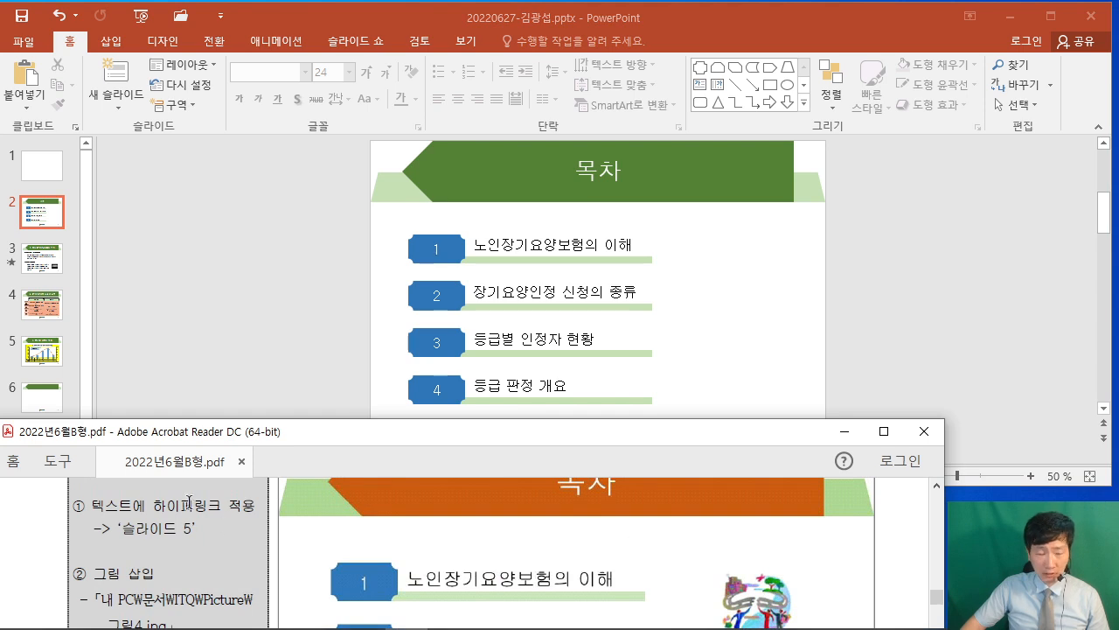
scroll(536, 549, down, 3)
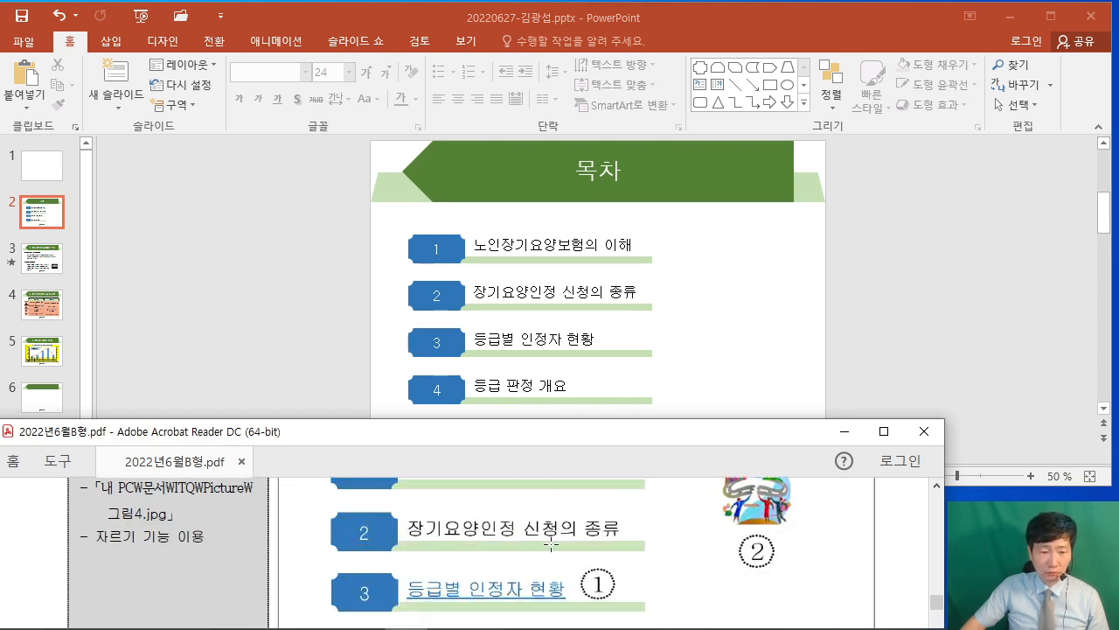
scroll(139, 530, up, 3)
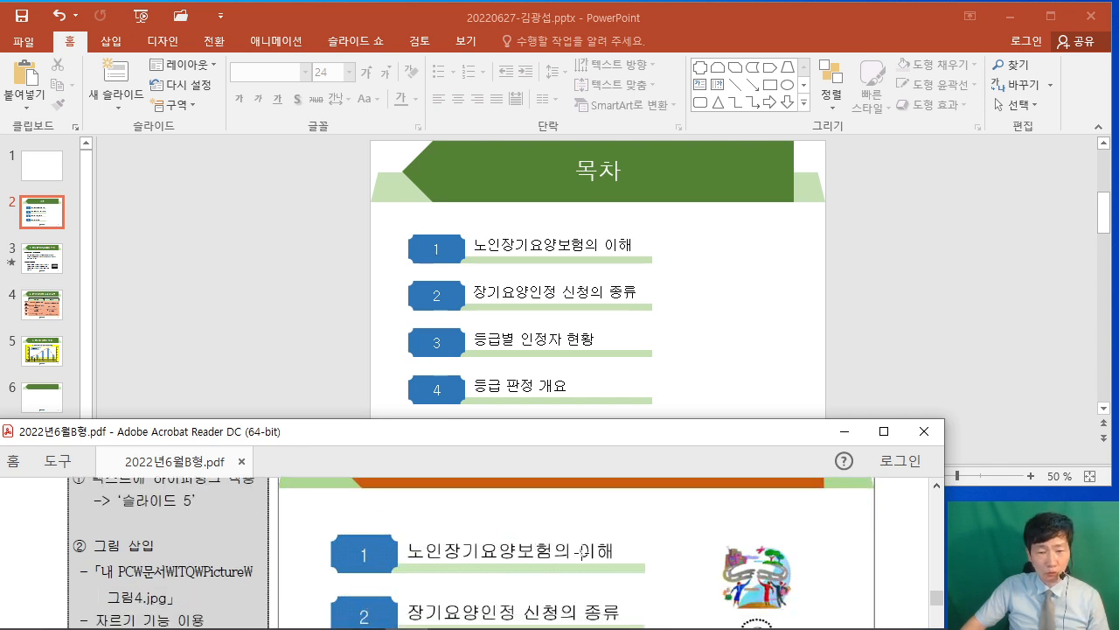
scroll(357, 549, down, 3)
click(890, 341)
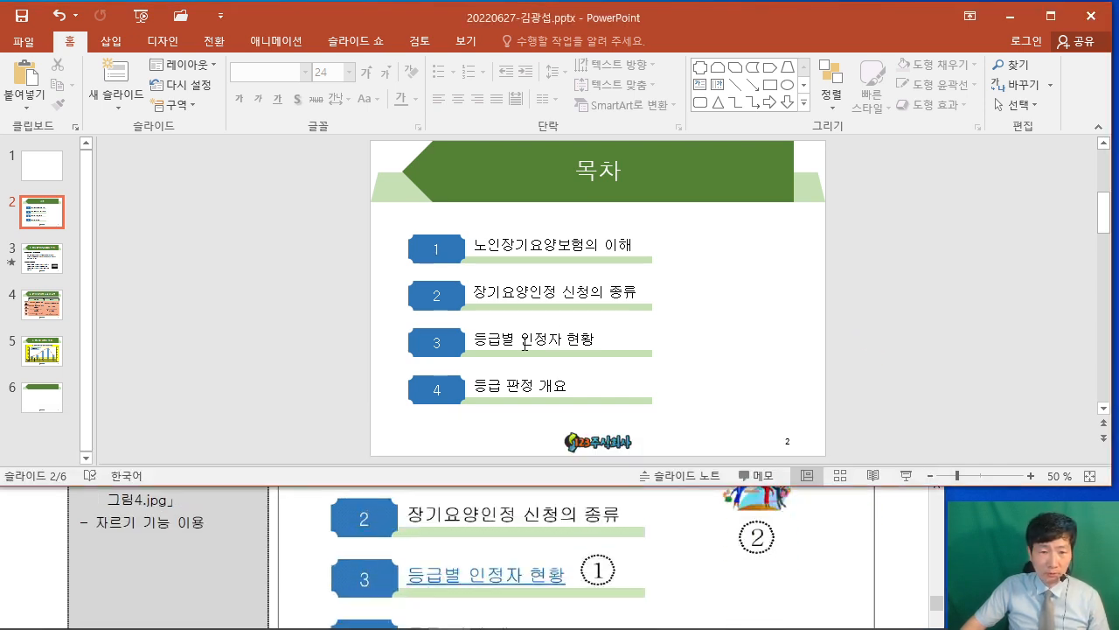
click(515, 339)
drag(479, 341, 579, 344)
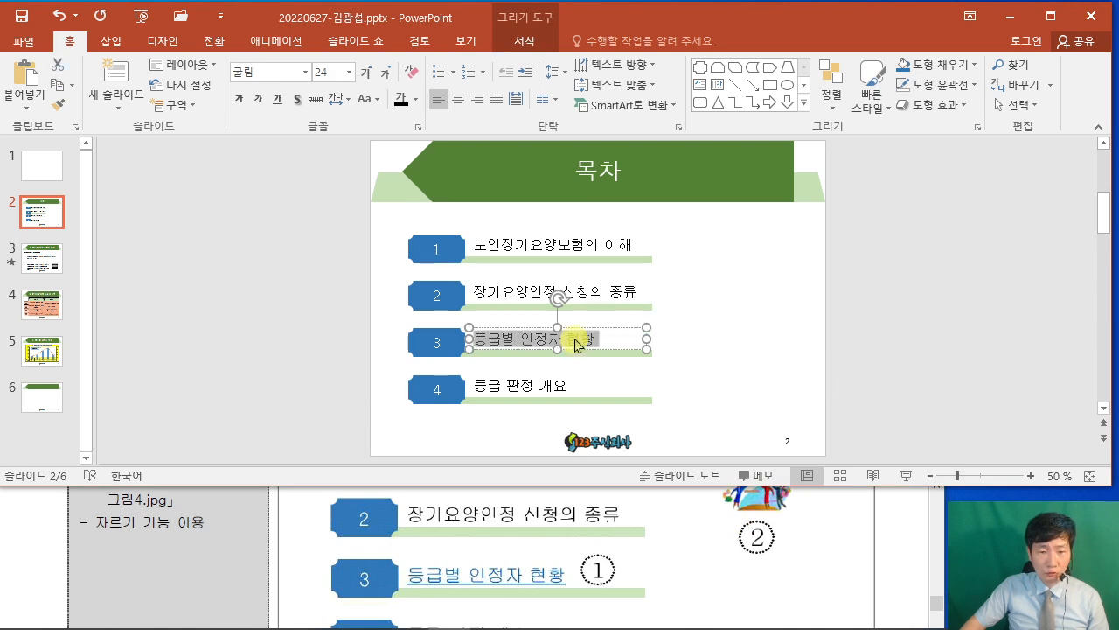
Hyperlink the selected 등급별 인정자 현황 text to slide 5, '3. 등급별 인정자 현황'.
right_click(578, 343)
click(706, 499)
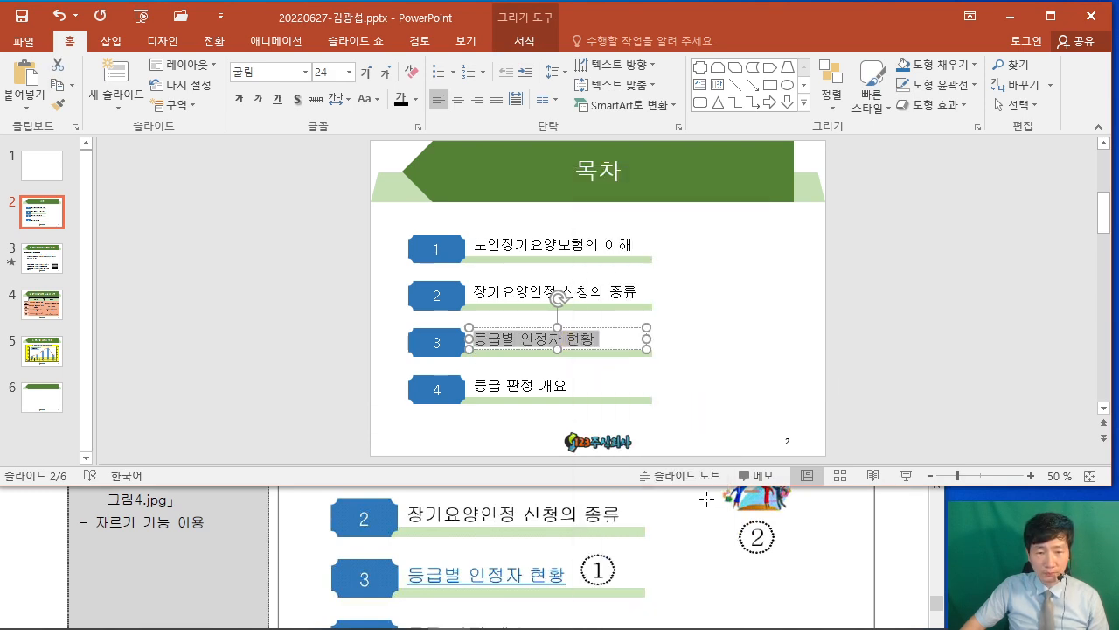
drag(429, 87, 833, 99)
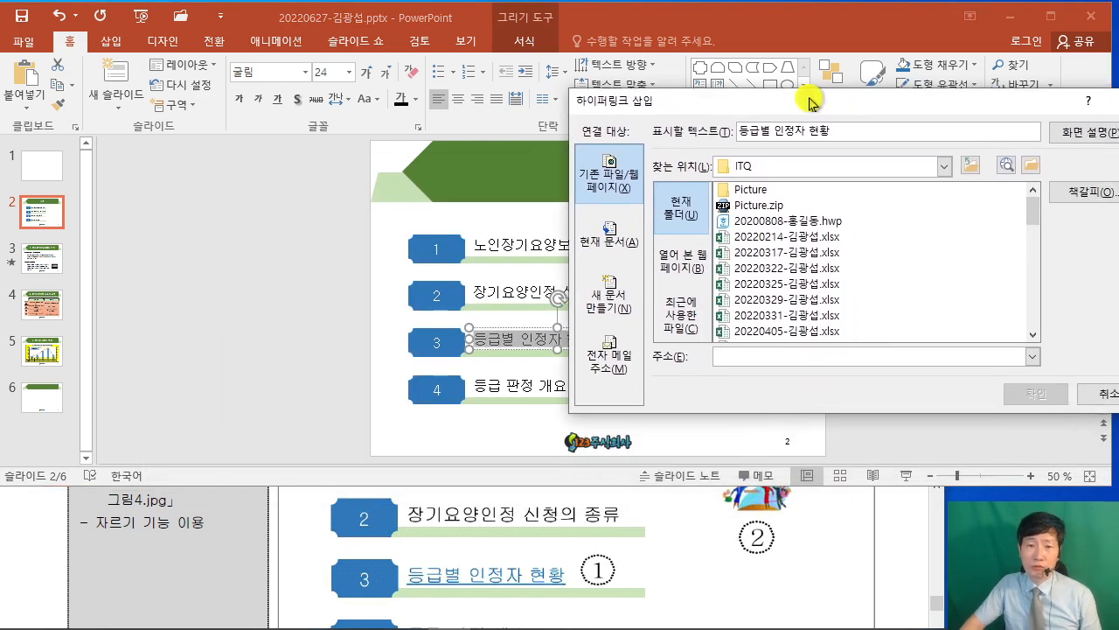
click(612, 241)
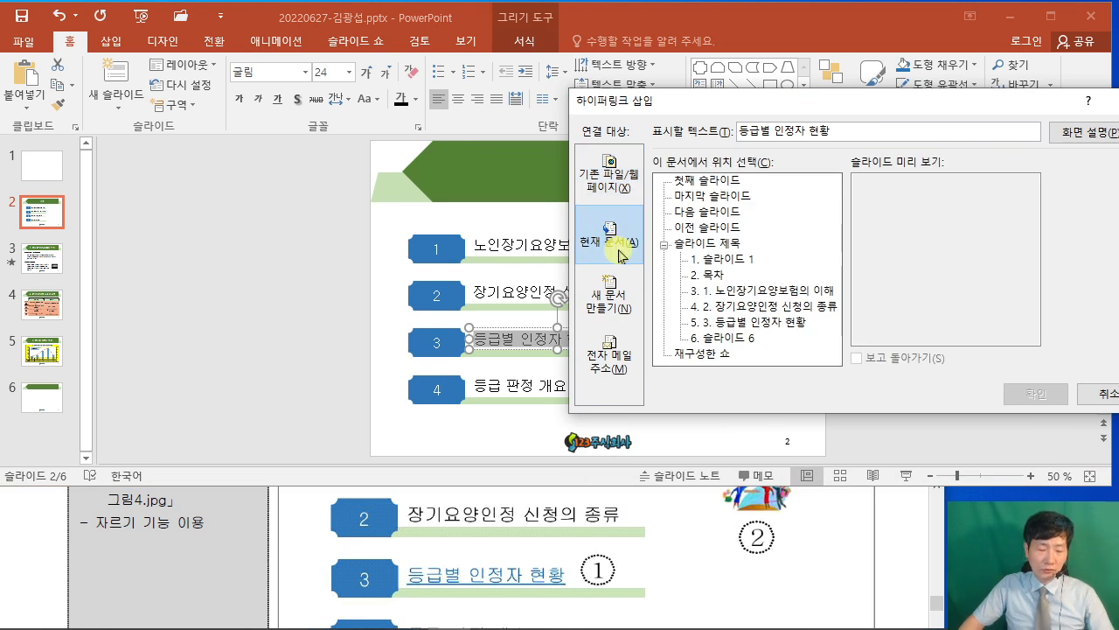
drag(573, 204, 651, 261)
drag(603, 225, 392, 138)
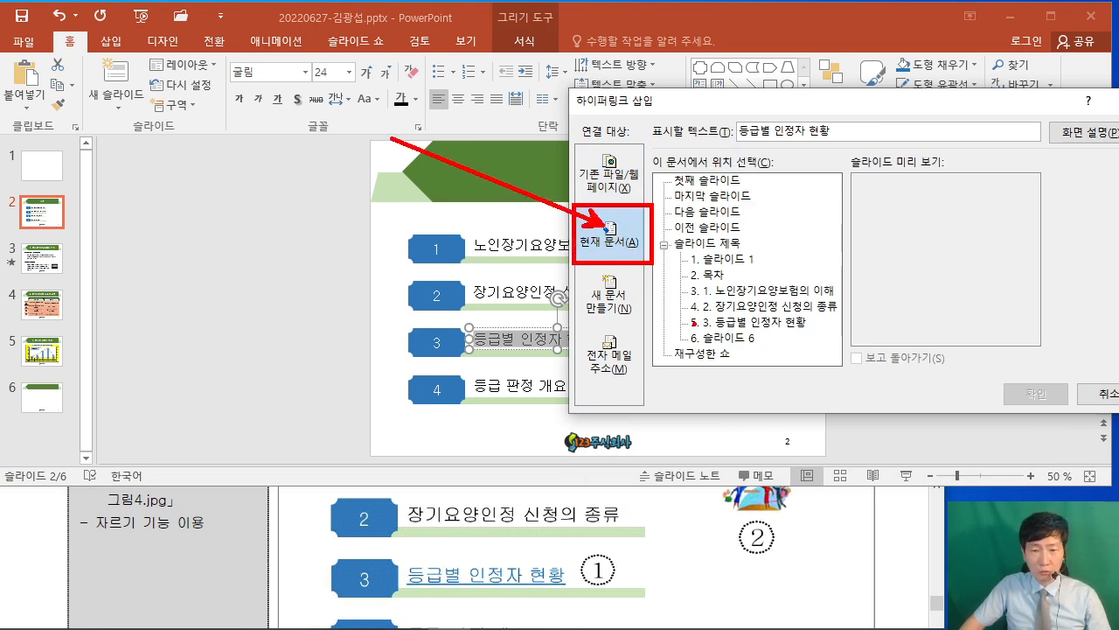
drag(694, 326, 818, 332)
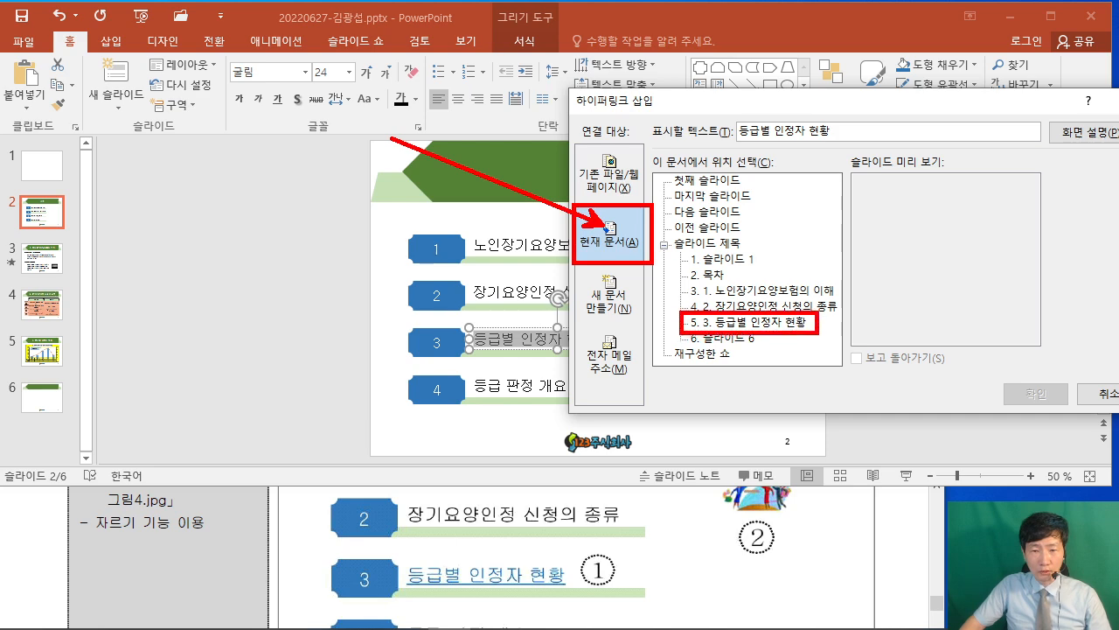
click(762, 322)
click(1045, 398)
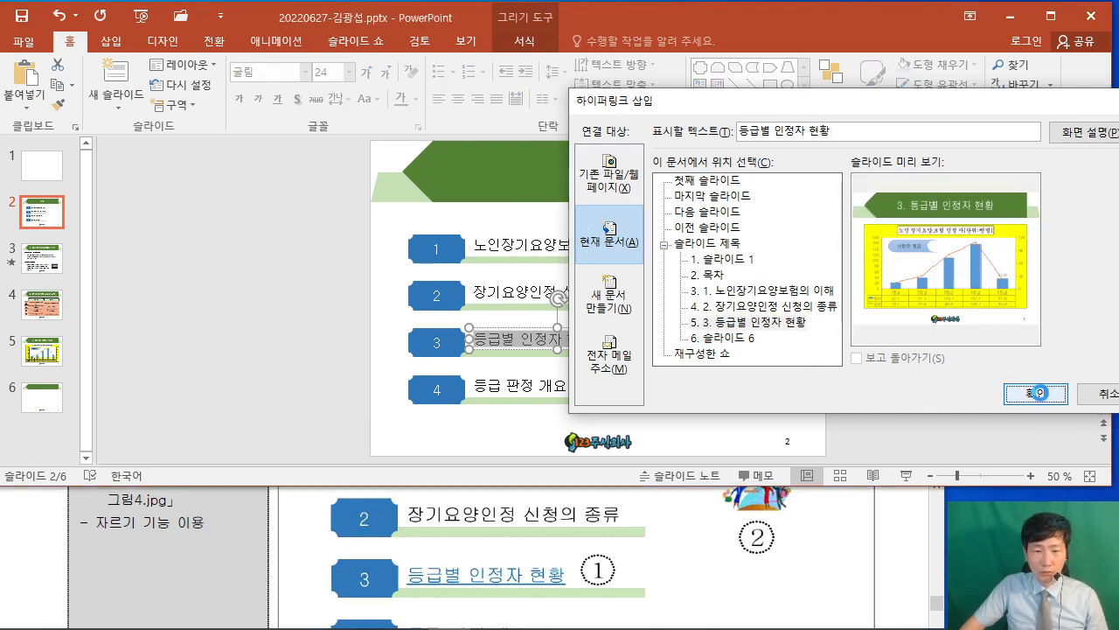
click(892, 561)
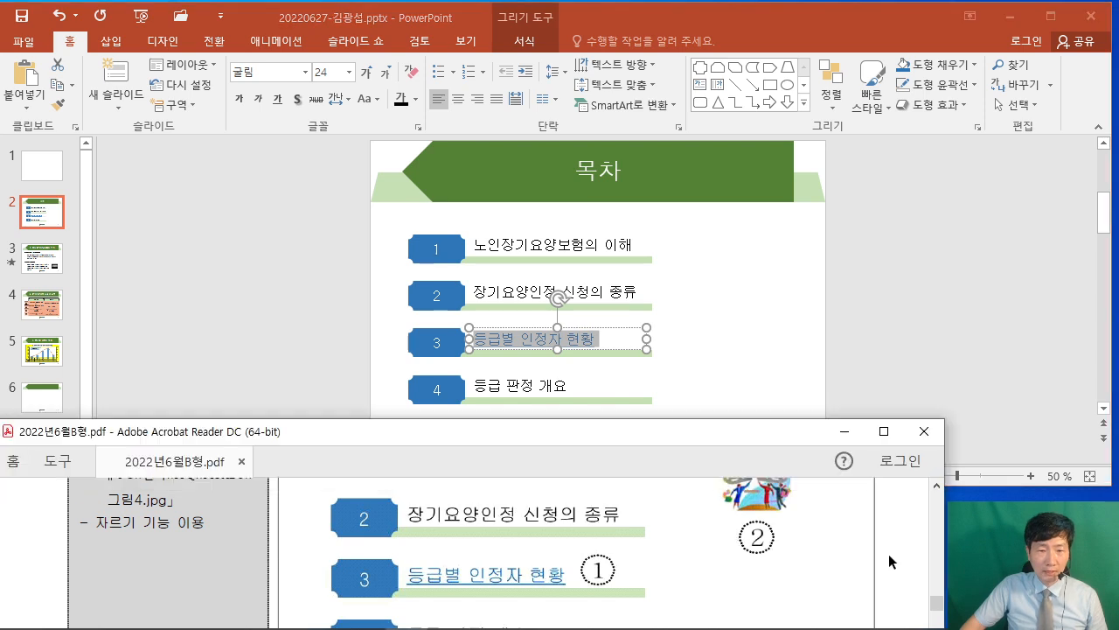
Insert the picture 그림4.JPG onto slide 2.
scroll(33, 566, up, 2)
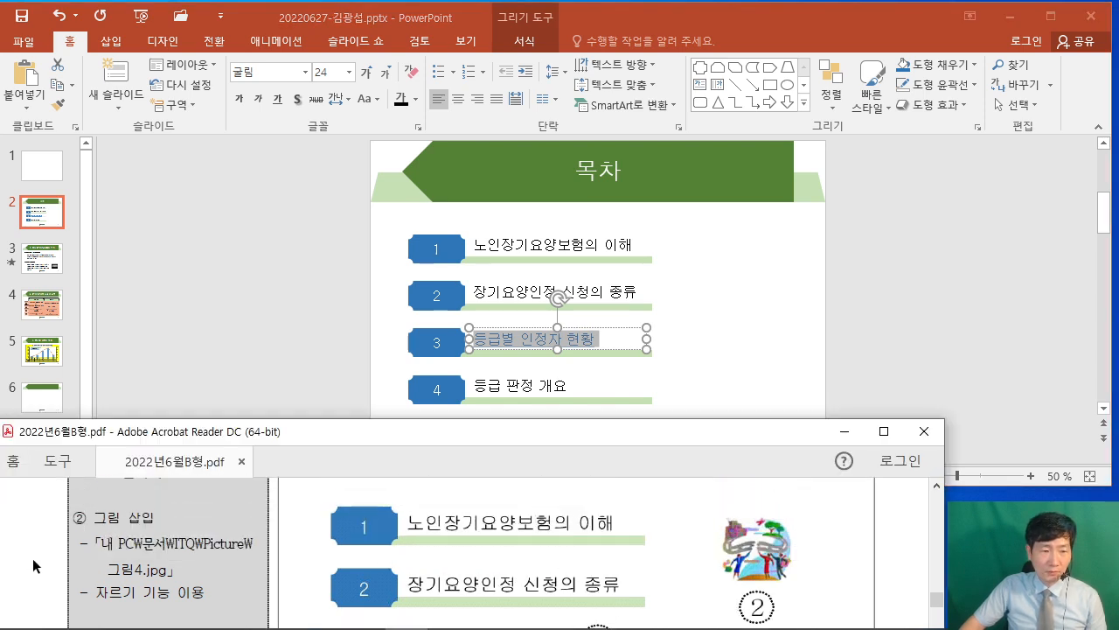
click(918, 323)
click(112, 42)
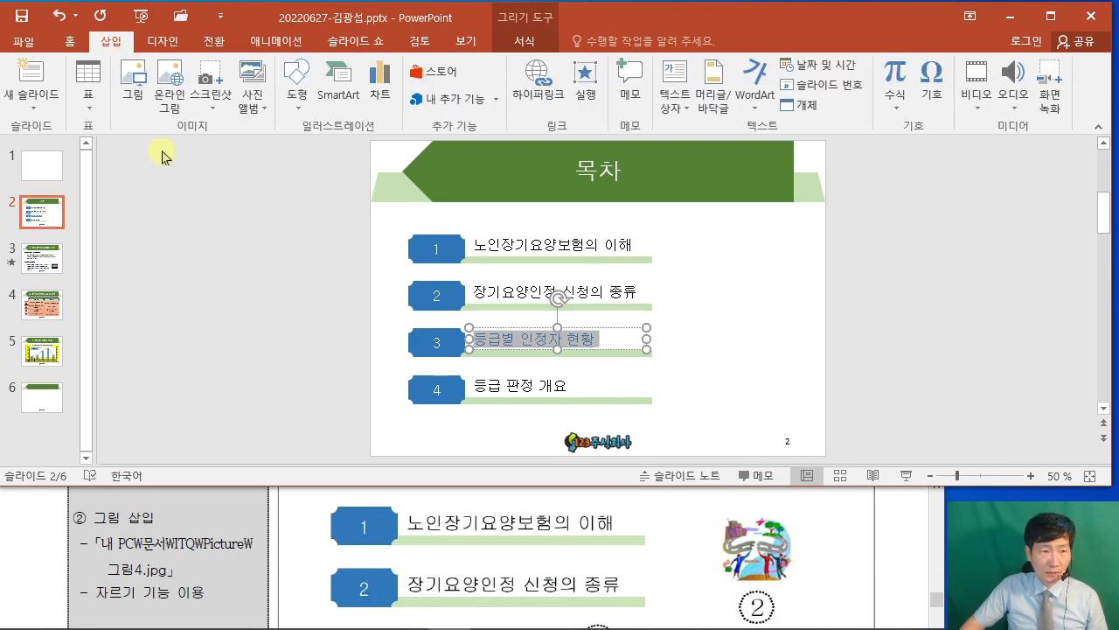
click(132, 88)
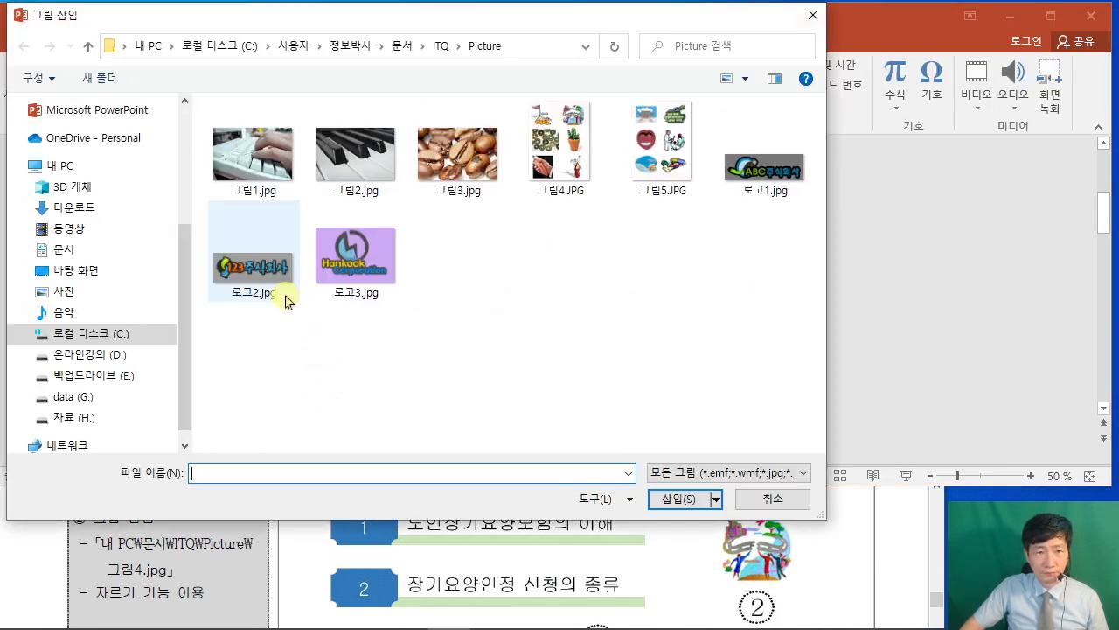
click(562, 186)
click(679, 498)
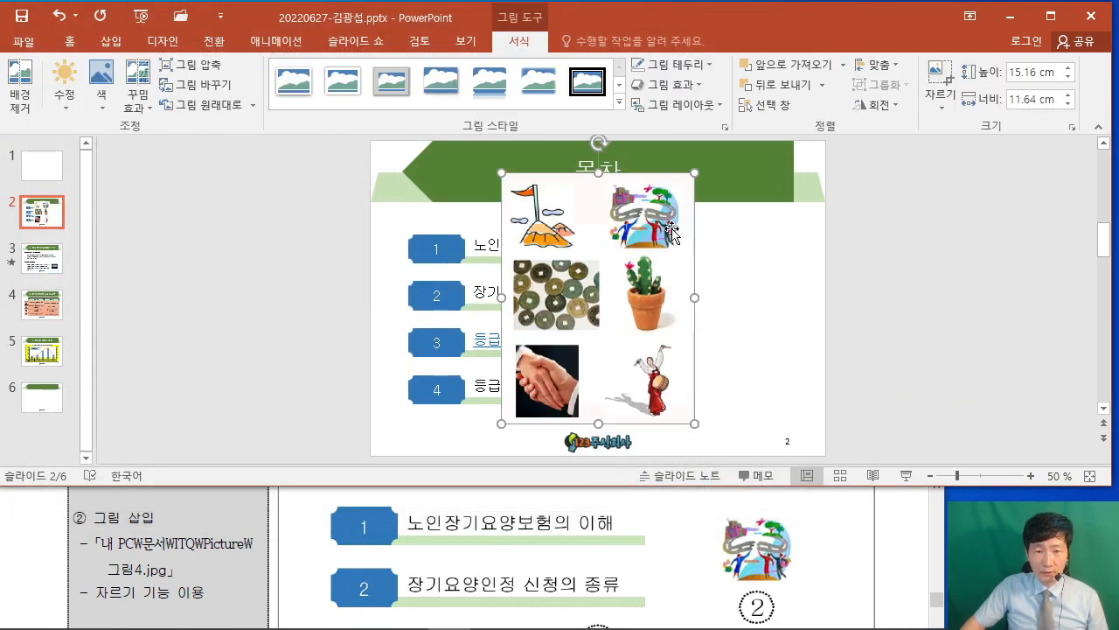
Crop the picture to its top-right winding-road image and place it right of the list.
click(943, 74)
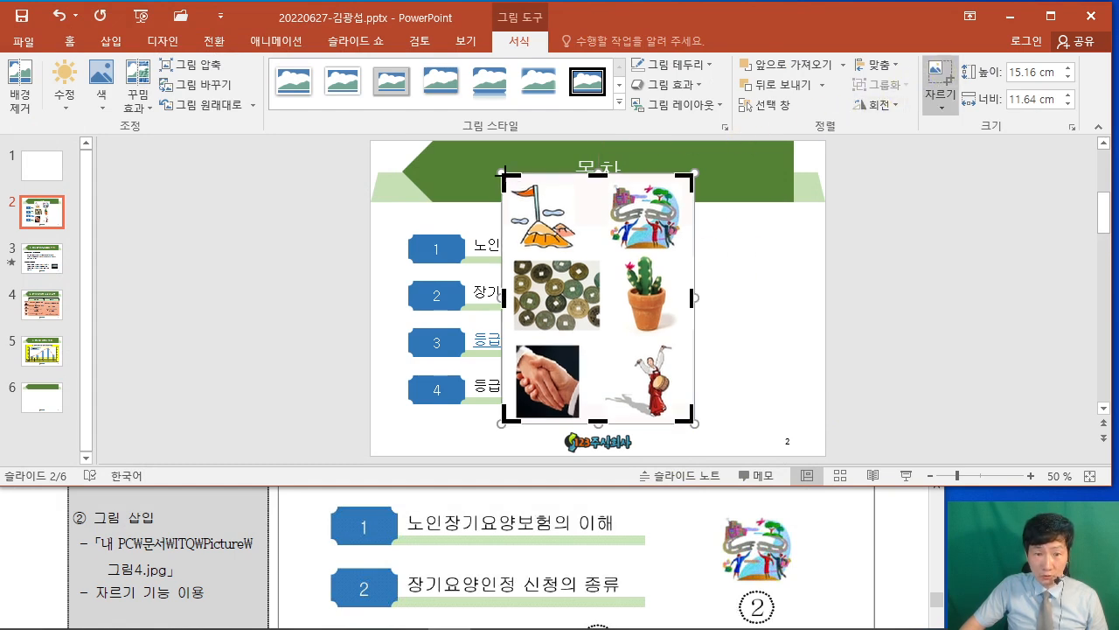
drag(502, 178, 607, 180)
drag(685, 416, 682, 254)
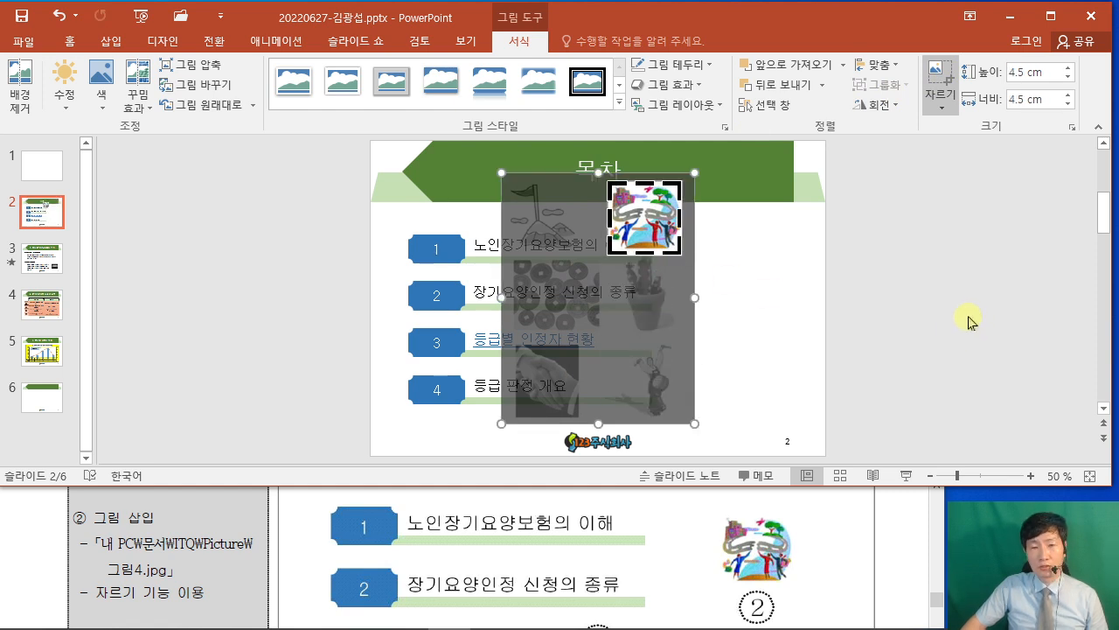
click(970, 321)
drag(643, 218, 740, 270)
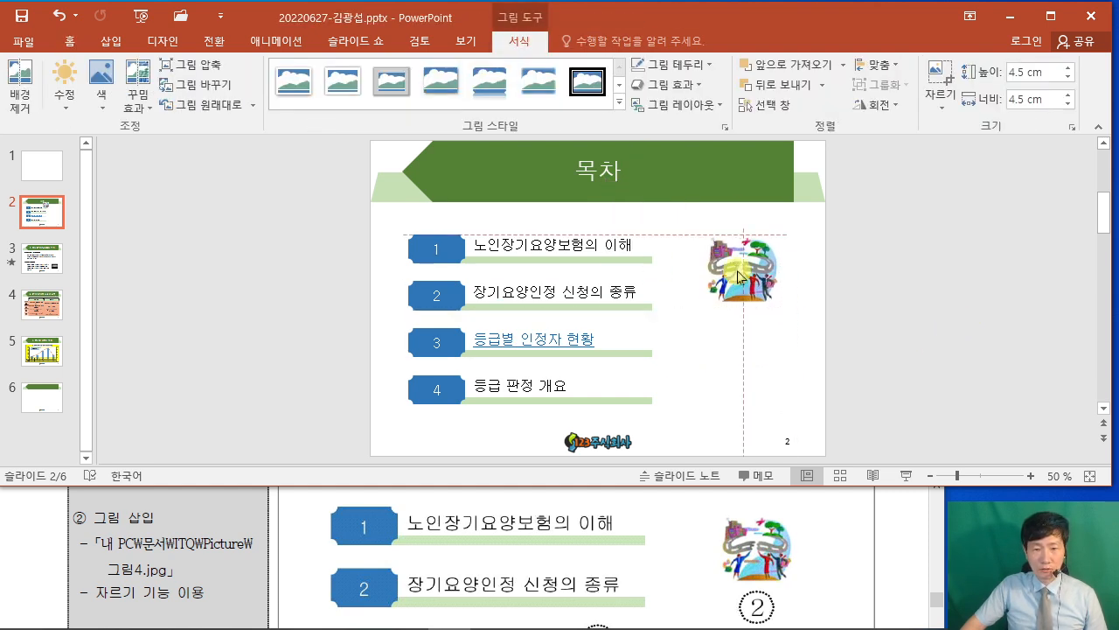
click(925, 336)
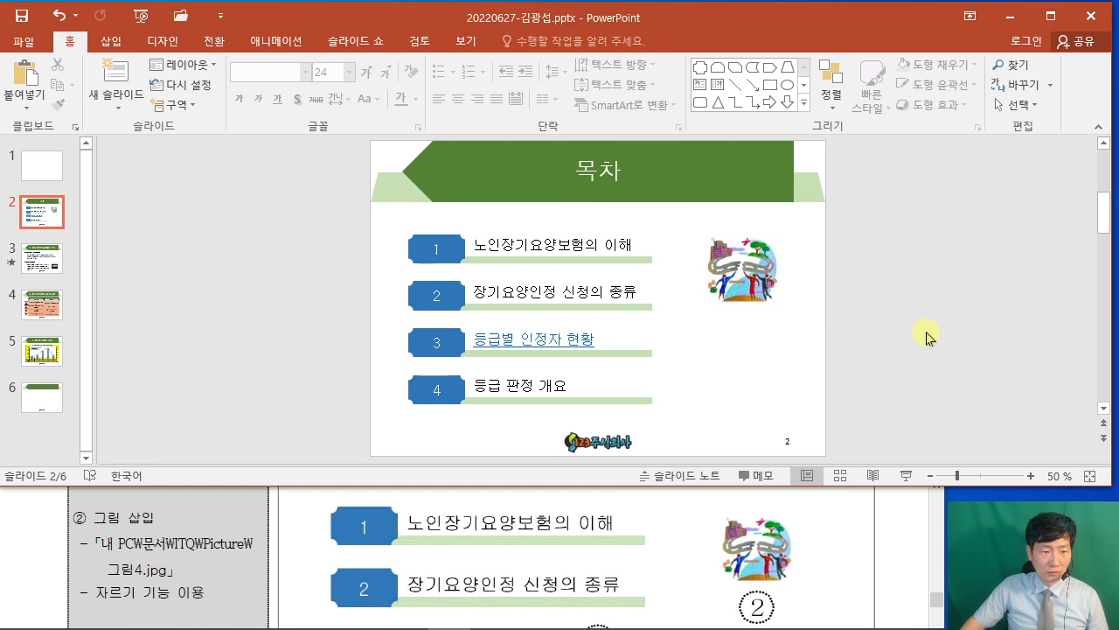
Maximize PowerPoint and delete slide 1's title and subtitle placeholders, leaving it blank.
scroll(935, 348, up, 2)
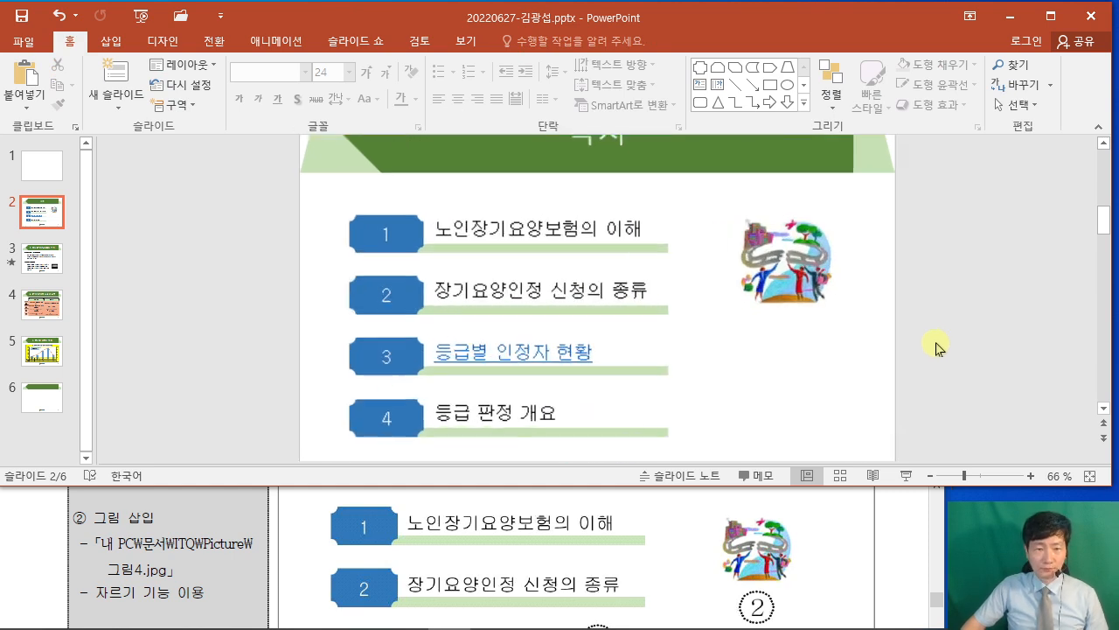
scroll(941, 351, up, 1)
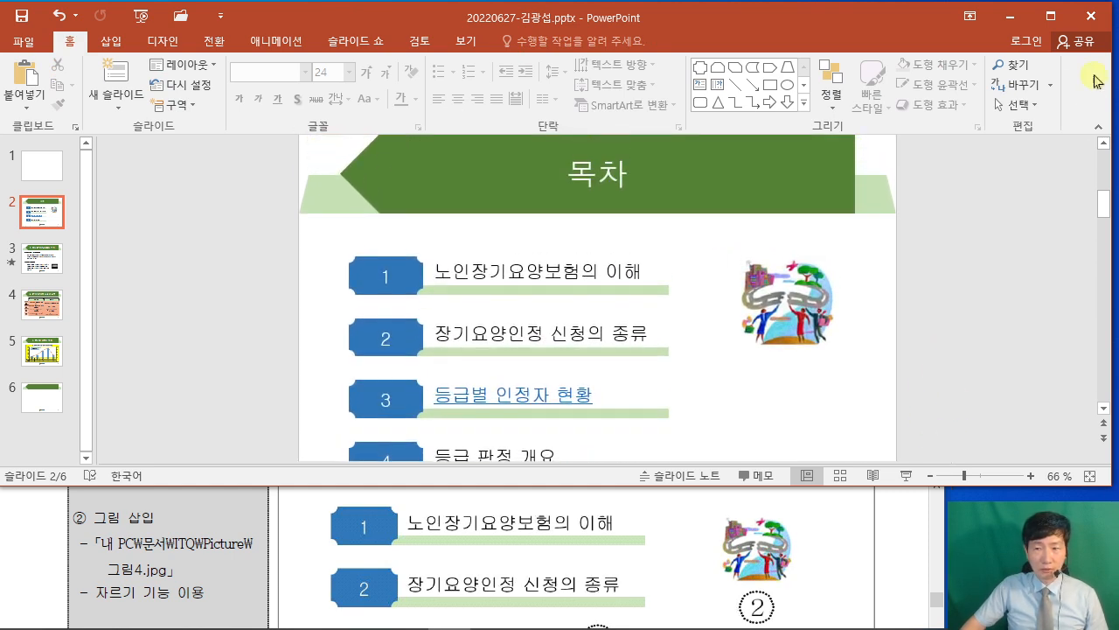
click(1051, 17)
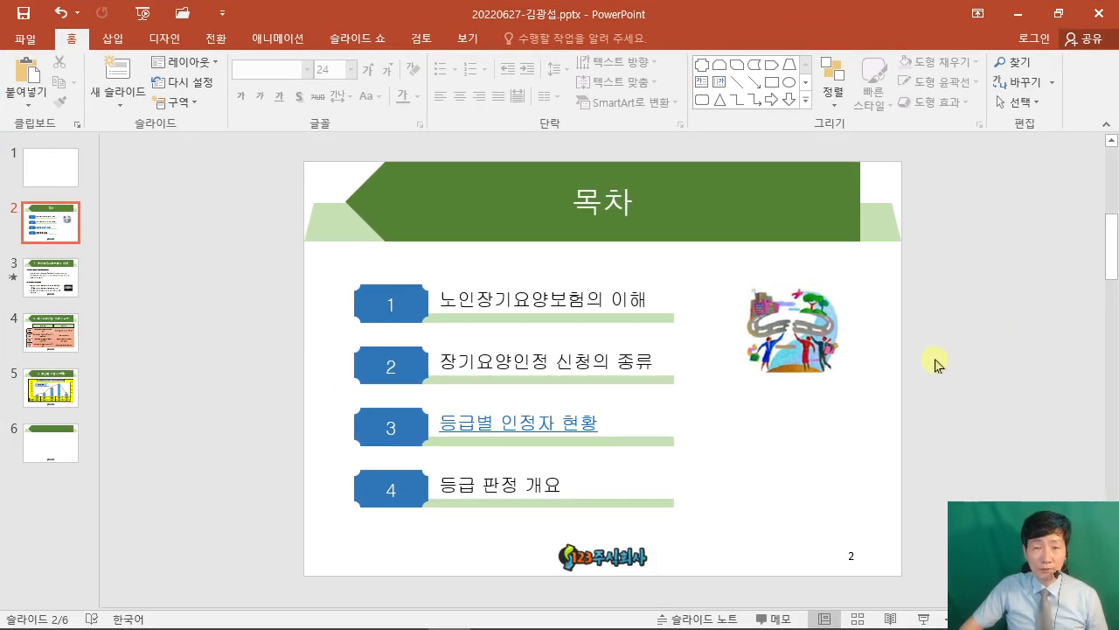
click(43, 169)
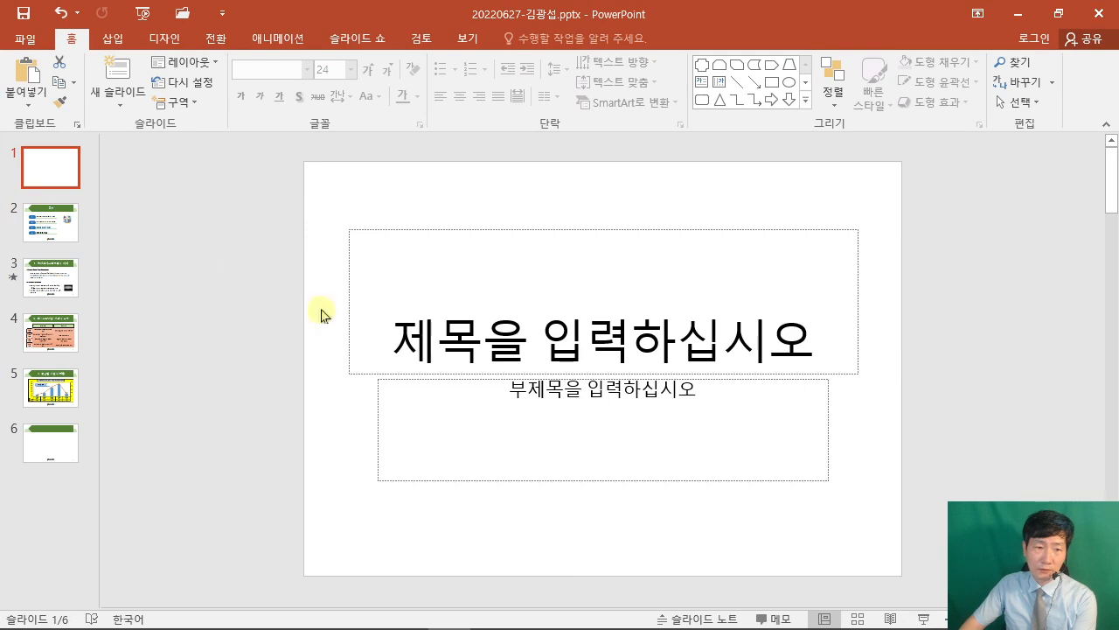
drag(282, 178, 950, 546)
key(Delete)
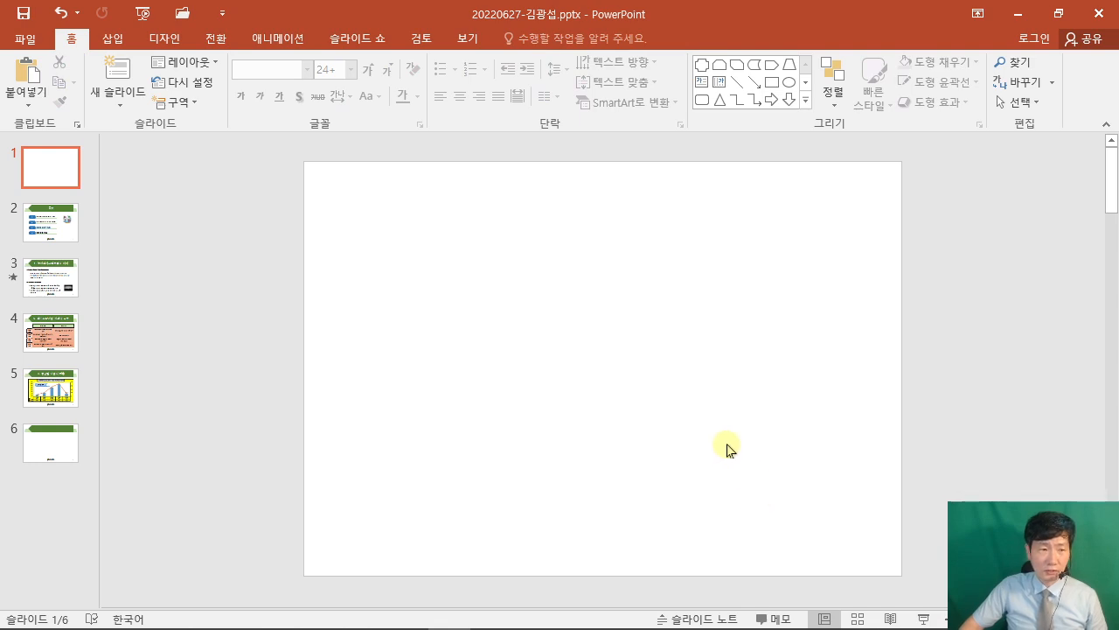
click(403, 614)
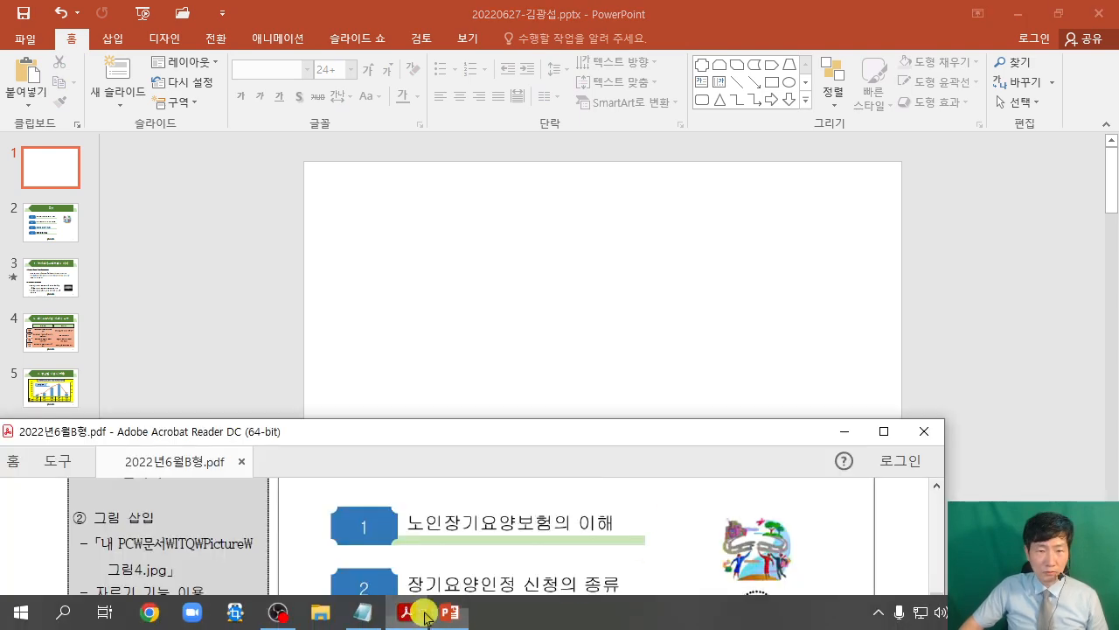
Maximize Acrobat and scroll to the exam's Slide 1 cover requirements.
click(883, 431)
scroll(769, 362, up, 4)
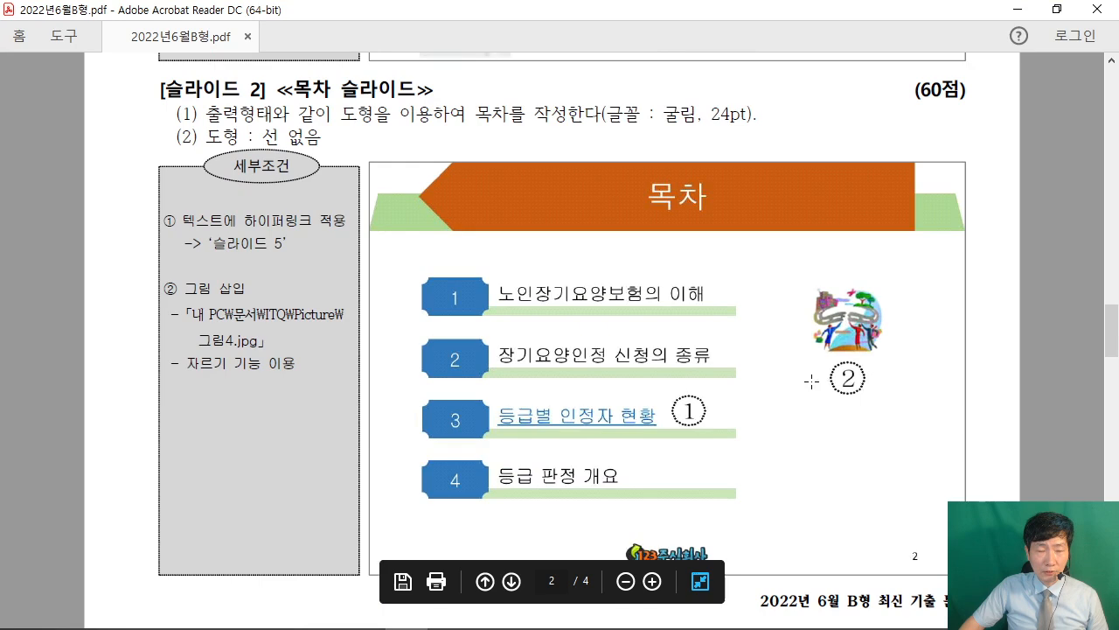
scroll(770, 361, up, 5)
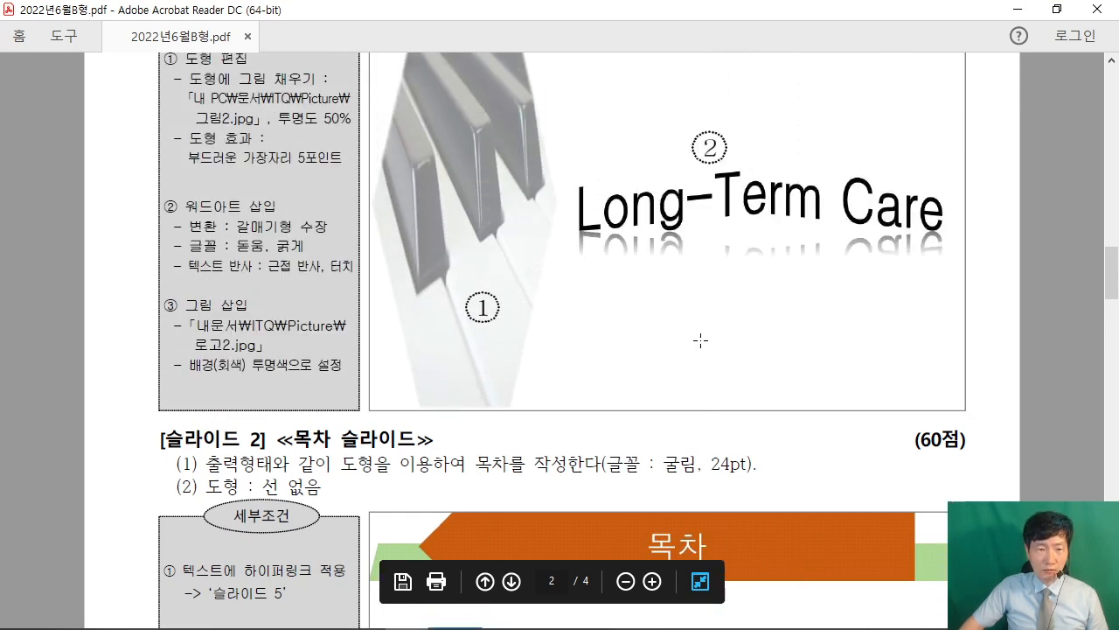
scroll(700, 340, up, 2)
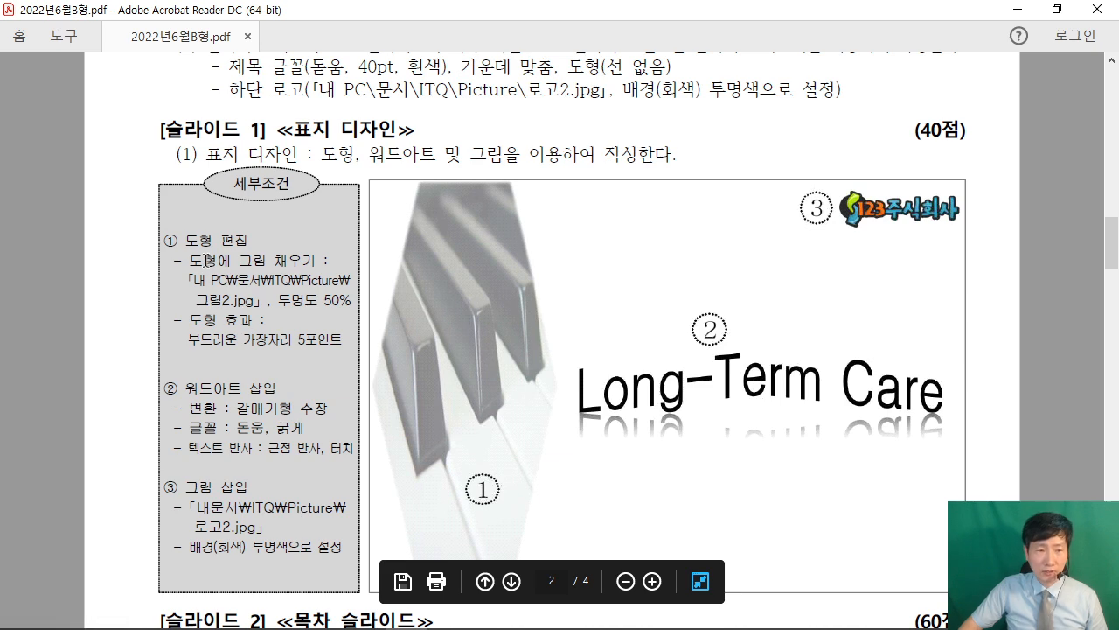
scroll(516, 392, down, 2)
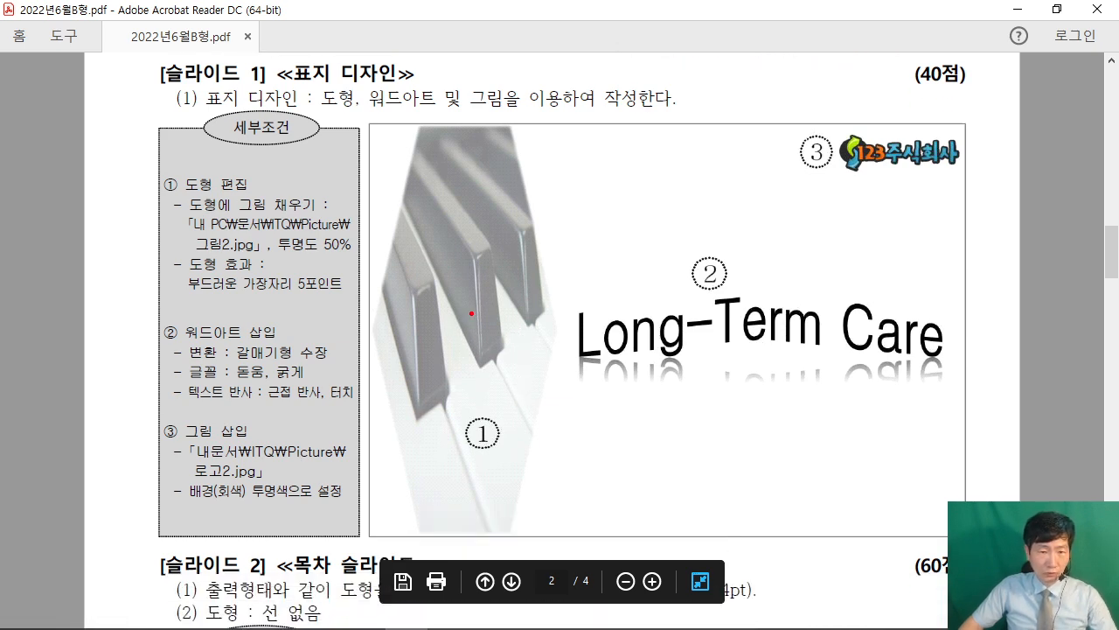
Annotate the piano-key hexagon example with arrows, clear them, and snap Acrobat to the left half.
drag(471, 313, 679, 93)
drag(421, 129, 382, 272)
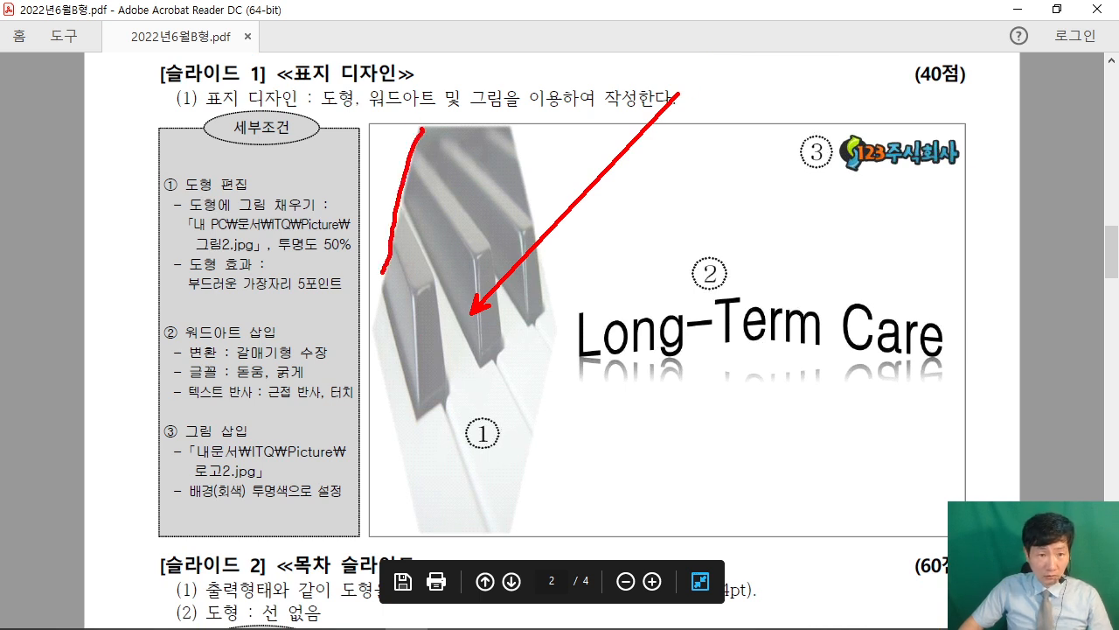
drag(372, 331, 420, 530)
drag(521, 532, 568, 324)
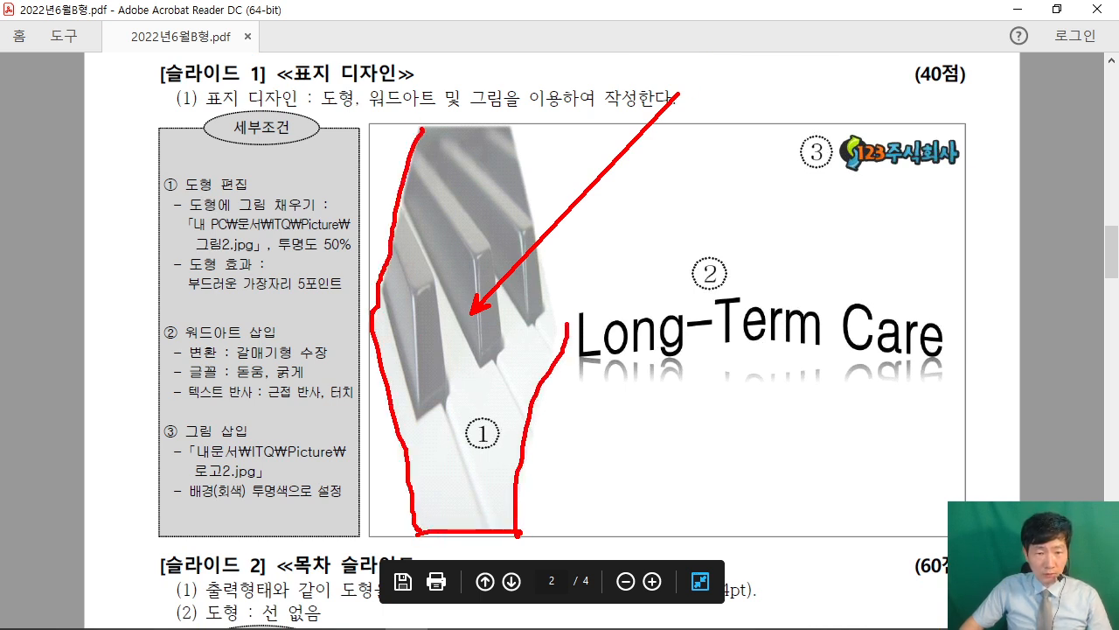
drag(513, 125, 573, 307)
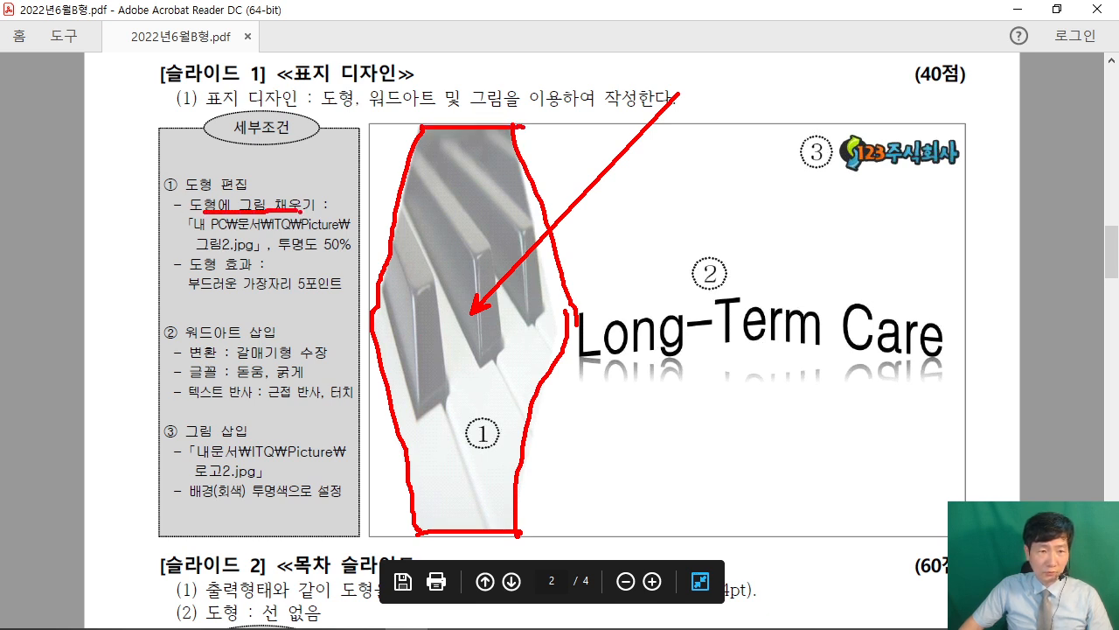
drag(446, 248, 333, 208)
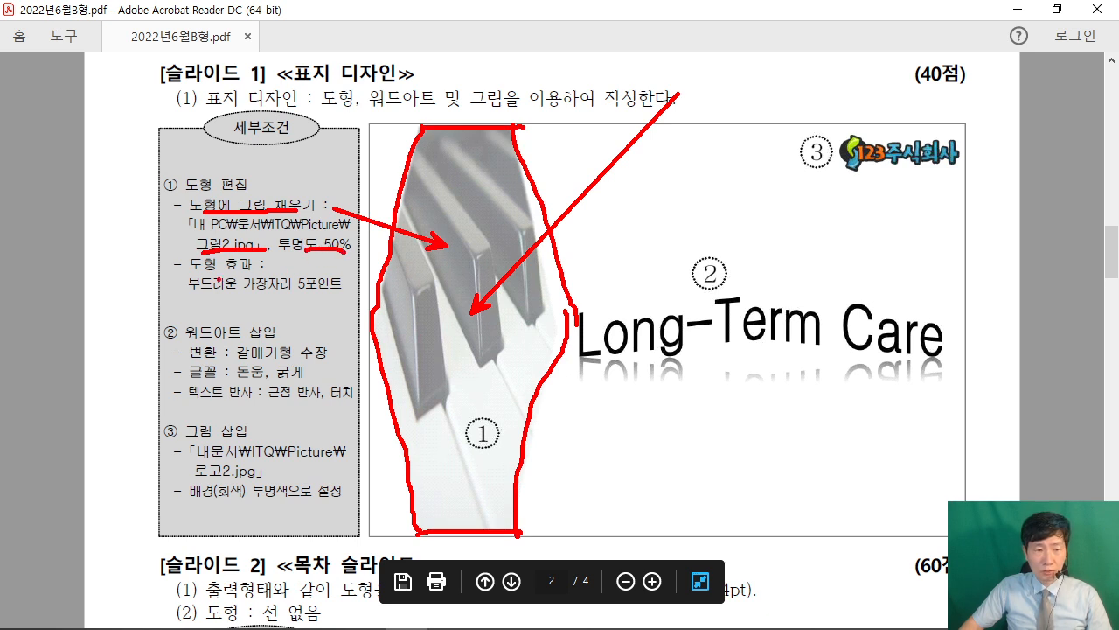
key(Escape)
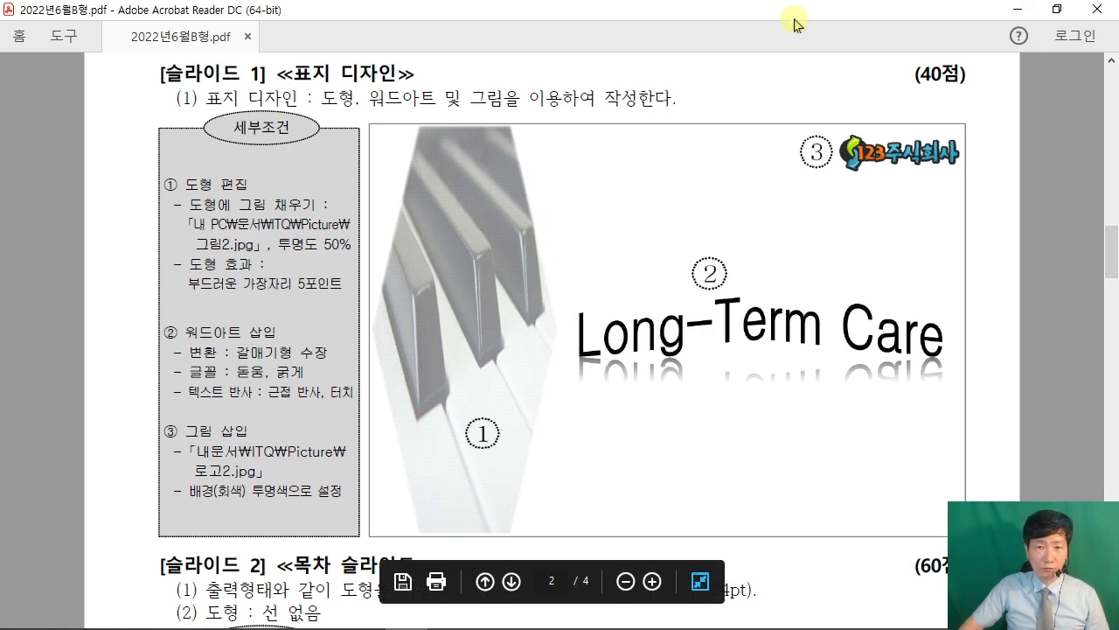
drag(794, 16, 0, 262)
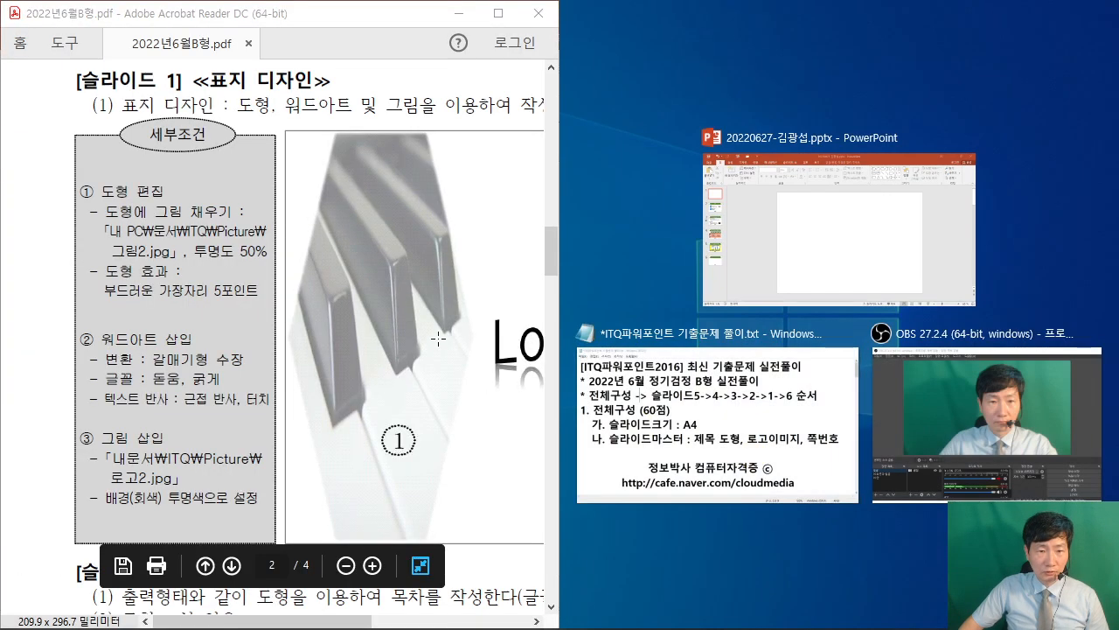
Tile PowerPoint on the right beside the PDF, widening it and narrowing Acrobat.
click(743, 279)
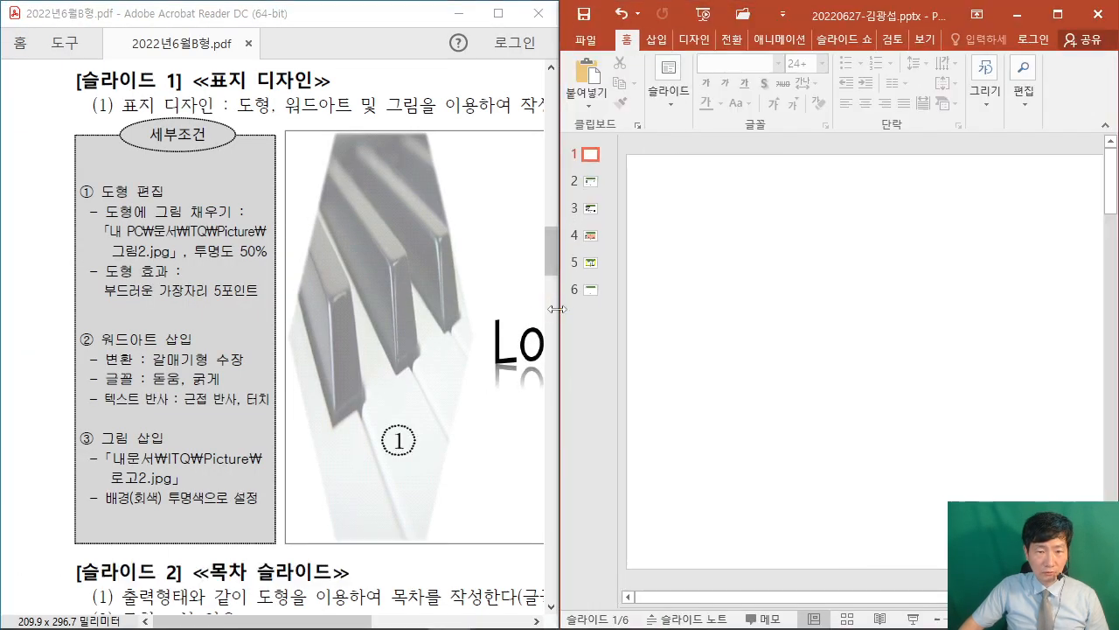
drag(528, 306, 337, 306)
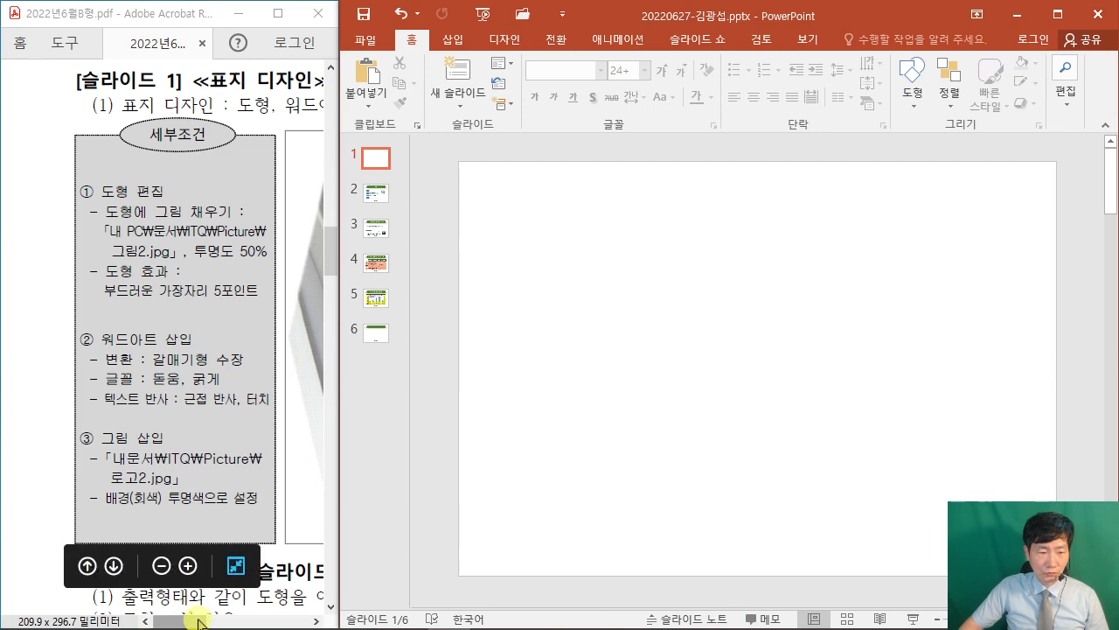
drag(234, 620, 240, 620)
click(688, 364)
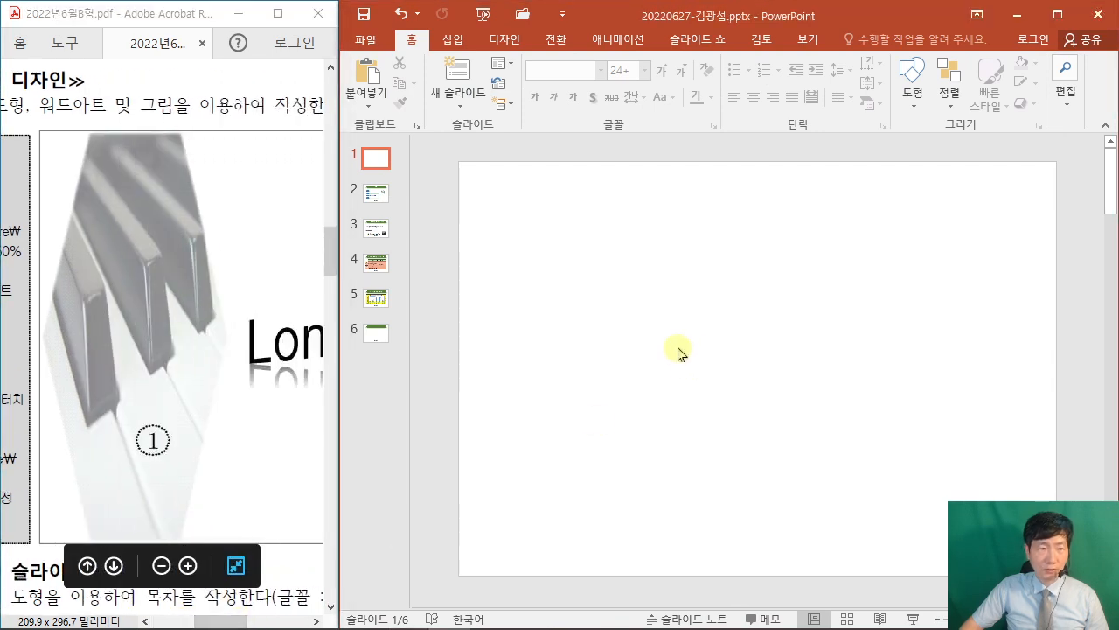
scroll(677, 349, down, 2)
scroll(676, 347, up, 2)
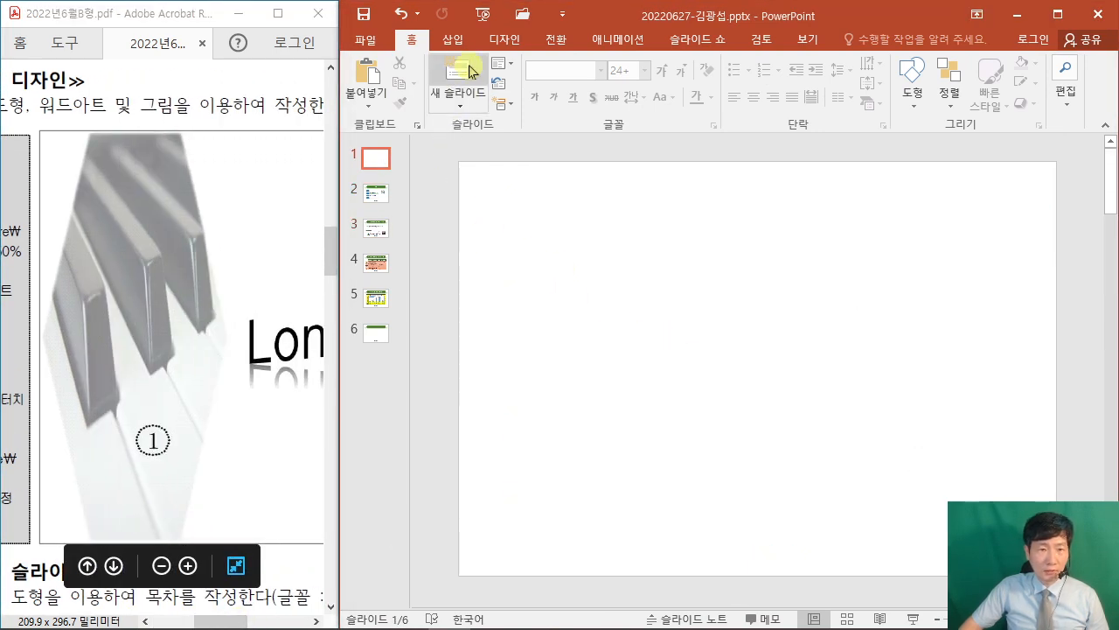
Draw a tall hexagon, 19.05 cm high and 9.76 cm wide, on slide 1.
click(452, 39)
click(608, 63)
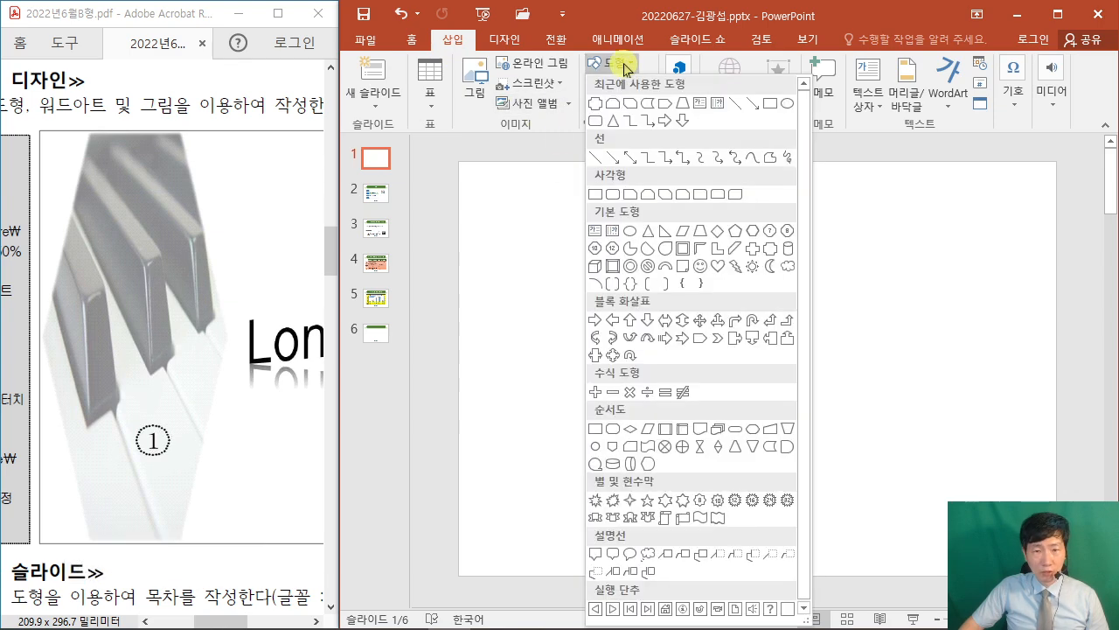
click(752, 231)
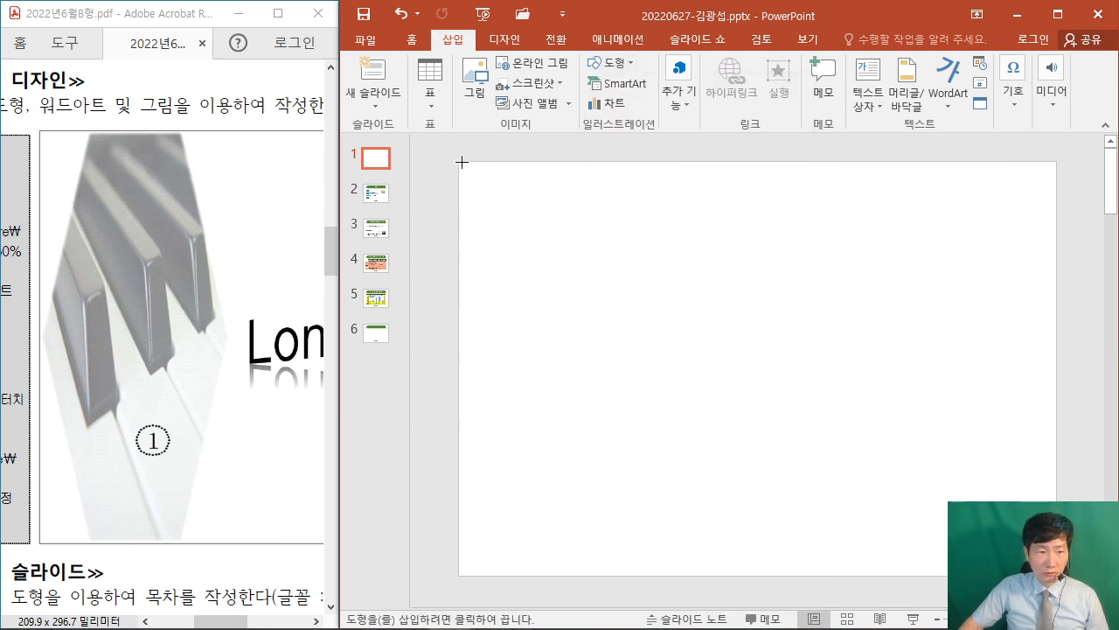
drag(461, 162, 672, 573)
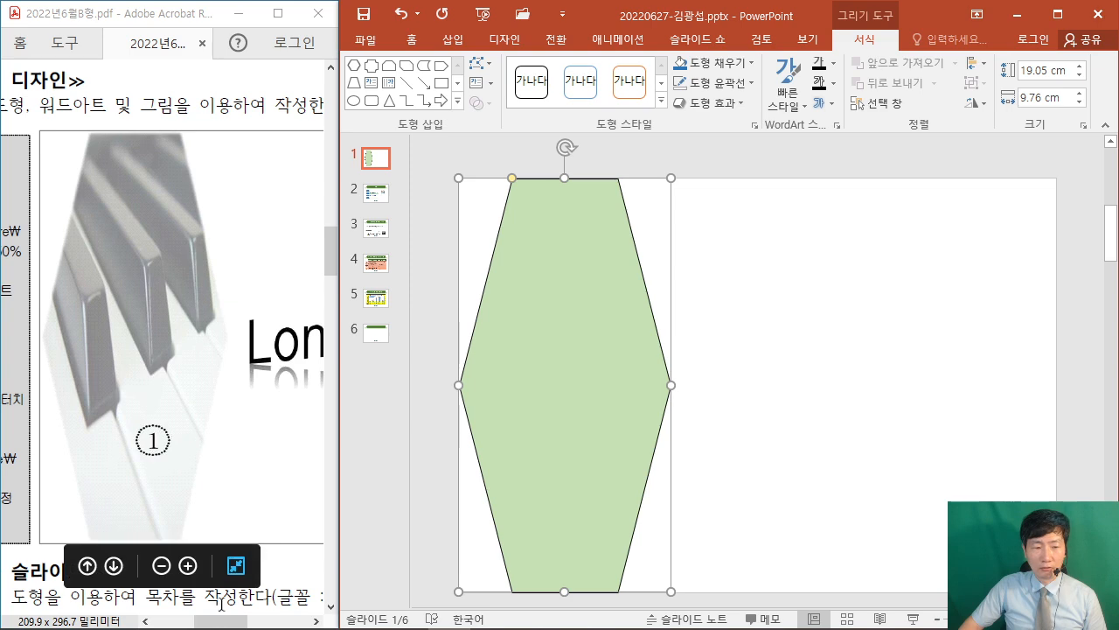
drag(225, 621, 192, 622)
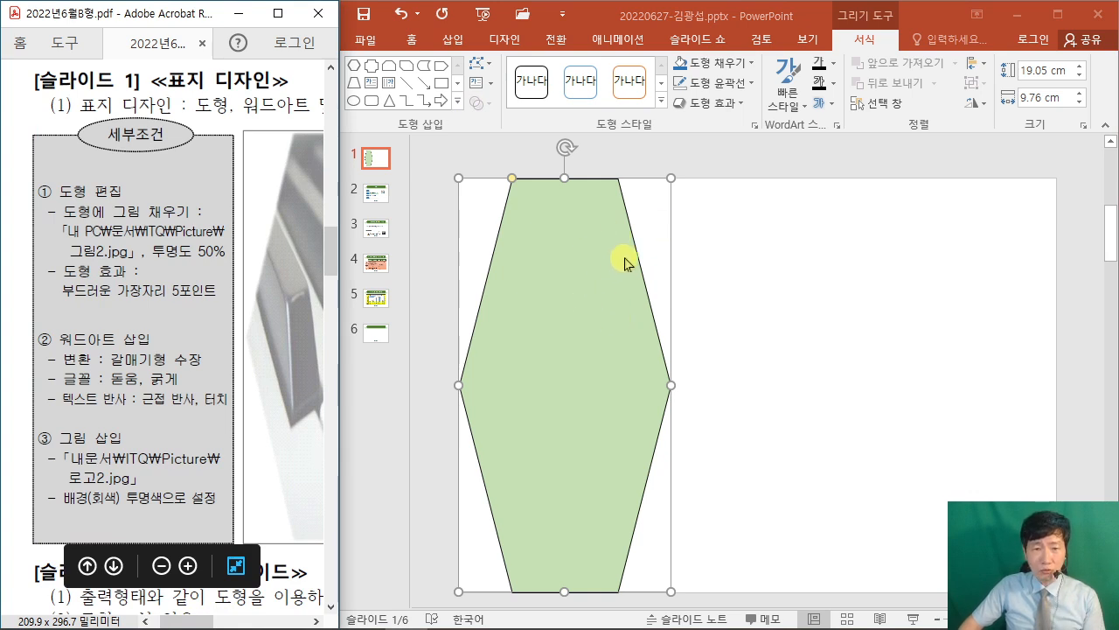
Fill the hexagon with the piano picture 그림2.jpg from the ITQ Picture folder.
click(723, 65)
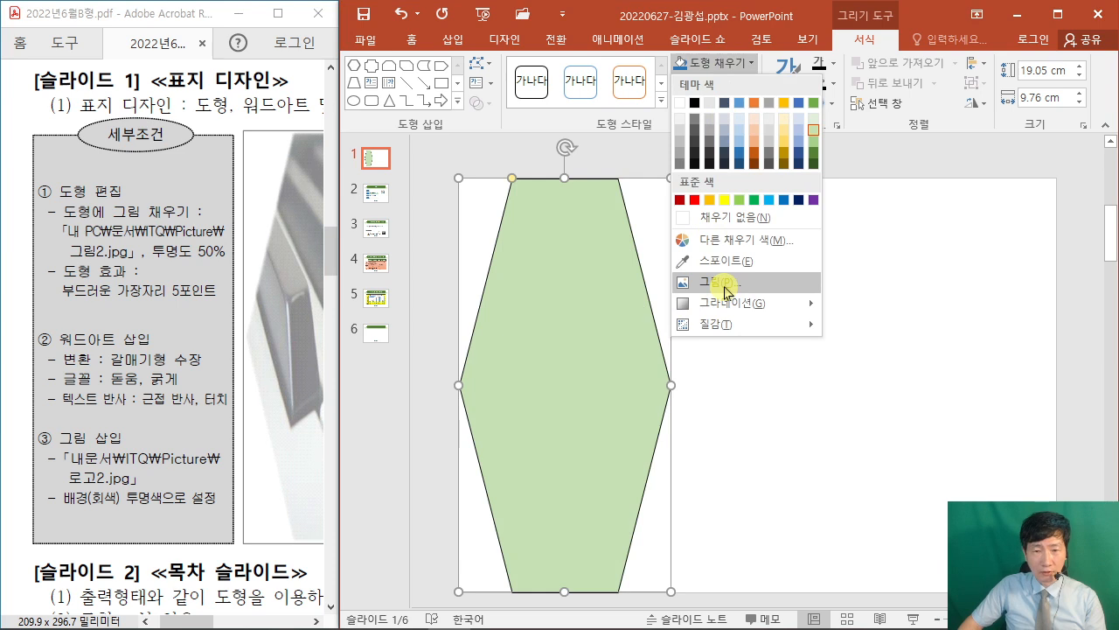
click(725, 291)
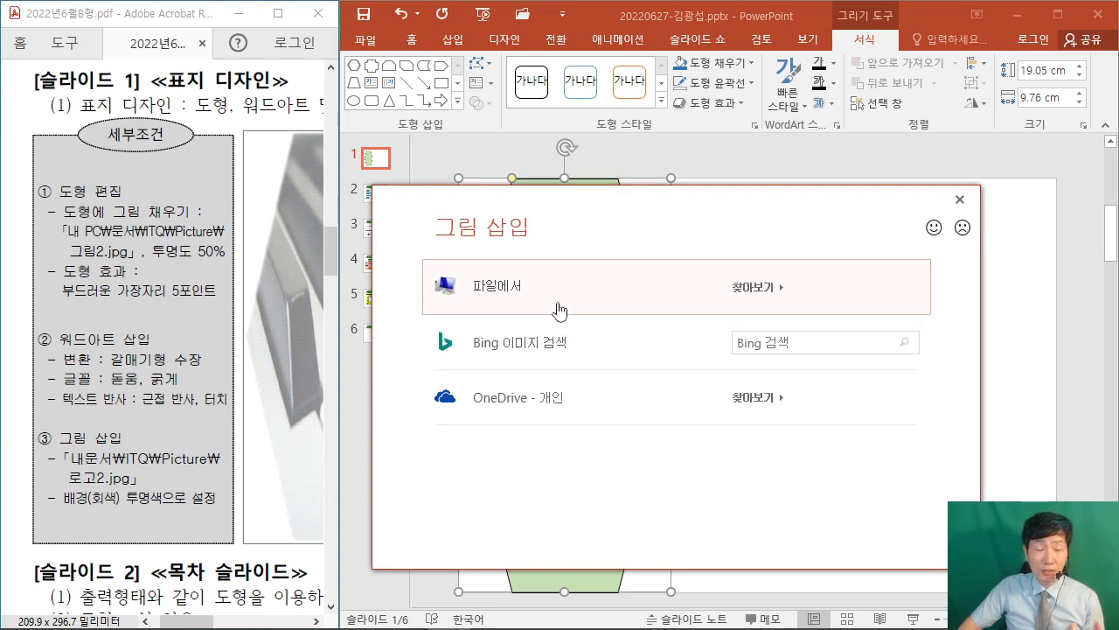
click(503, 290)
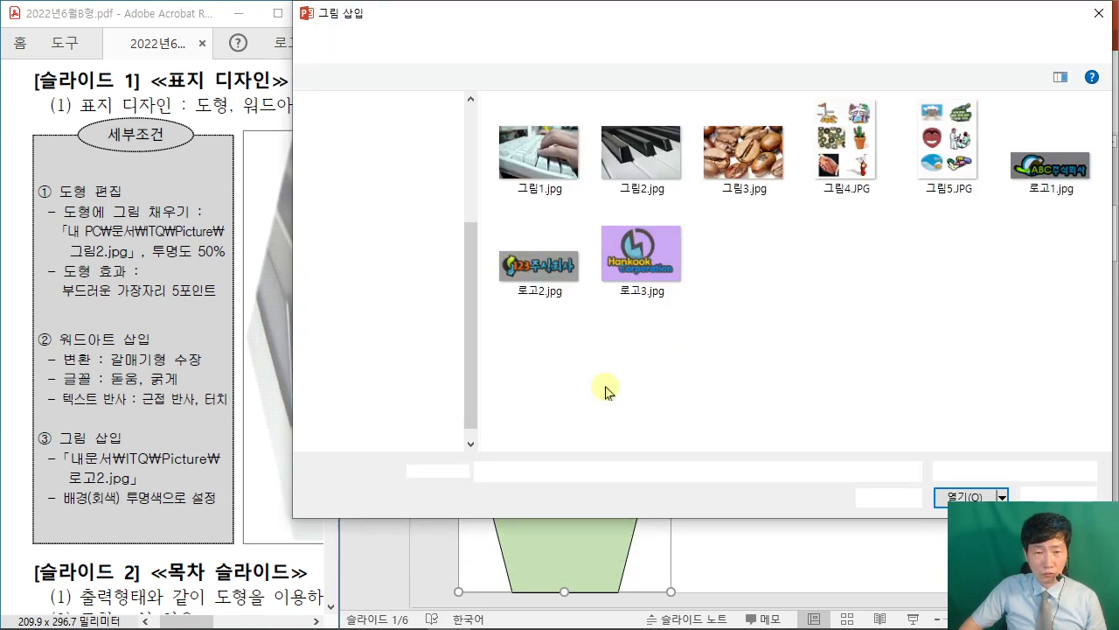
click(643, 170)
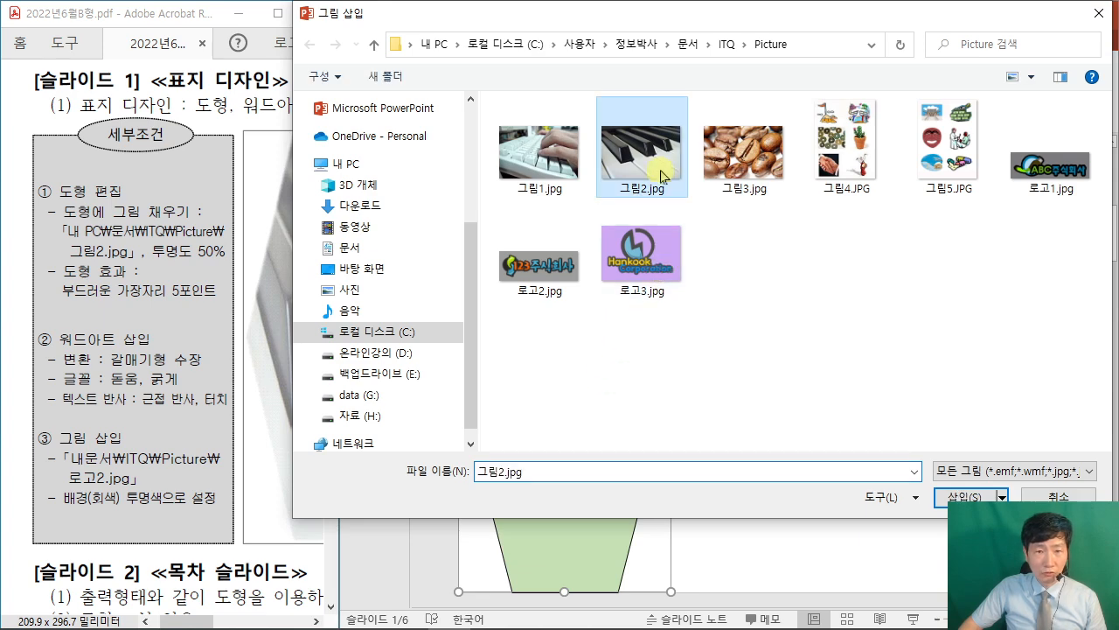
click(962, 496)
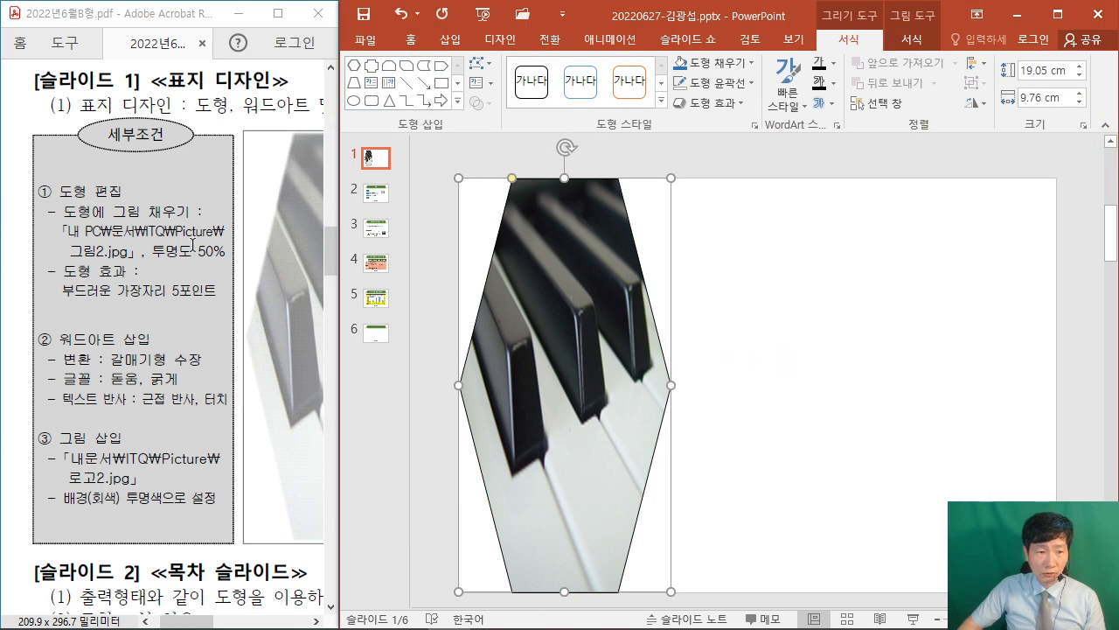
Set the hexagon's picture fill transparency to 50%.
right_click(559, 286)
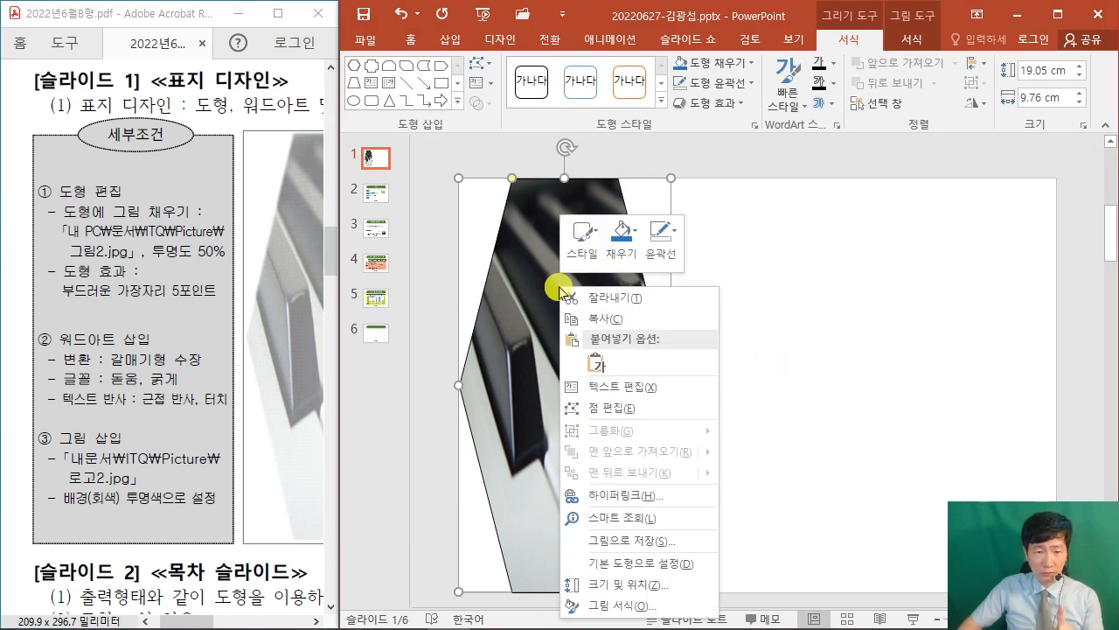
click(636, 605)
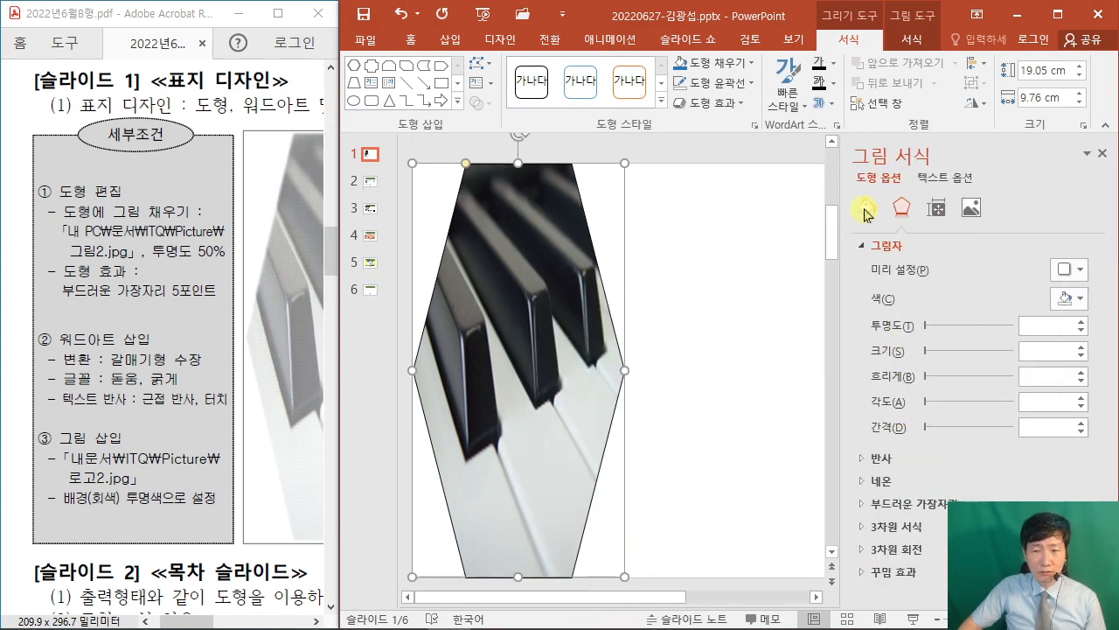
click(865, 210)
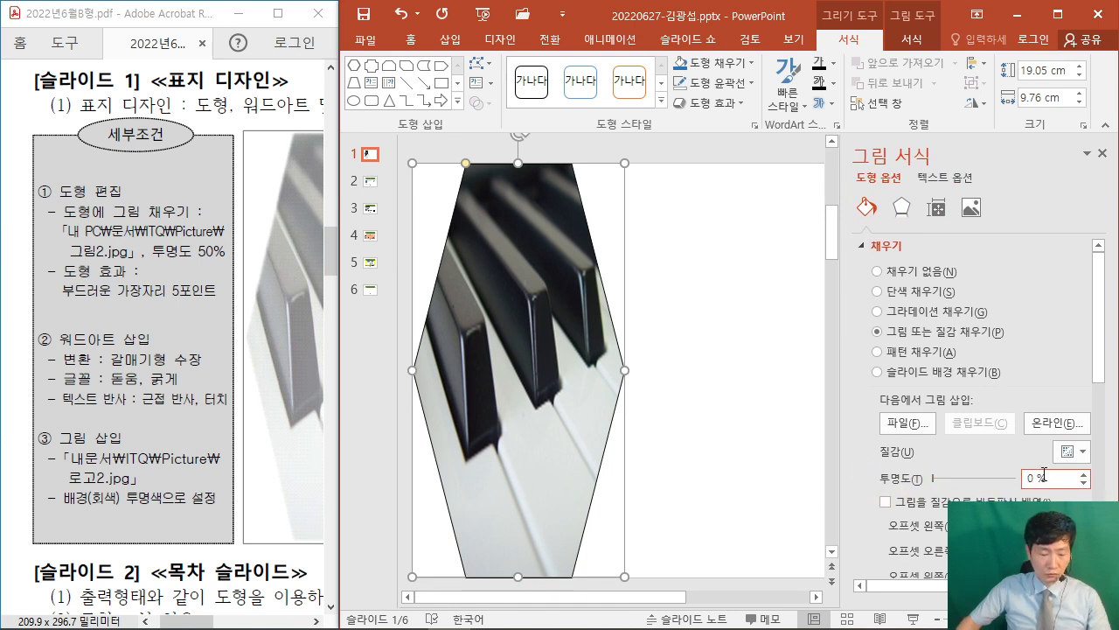
drag(1037, 478, 1027, 479)
text(50)
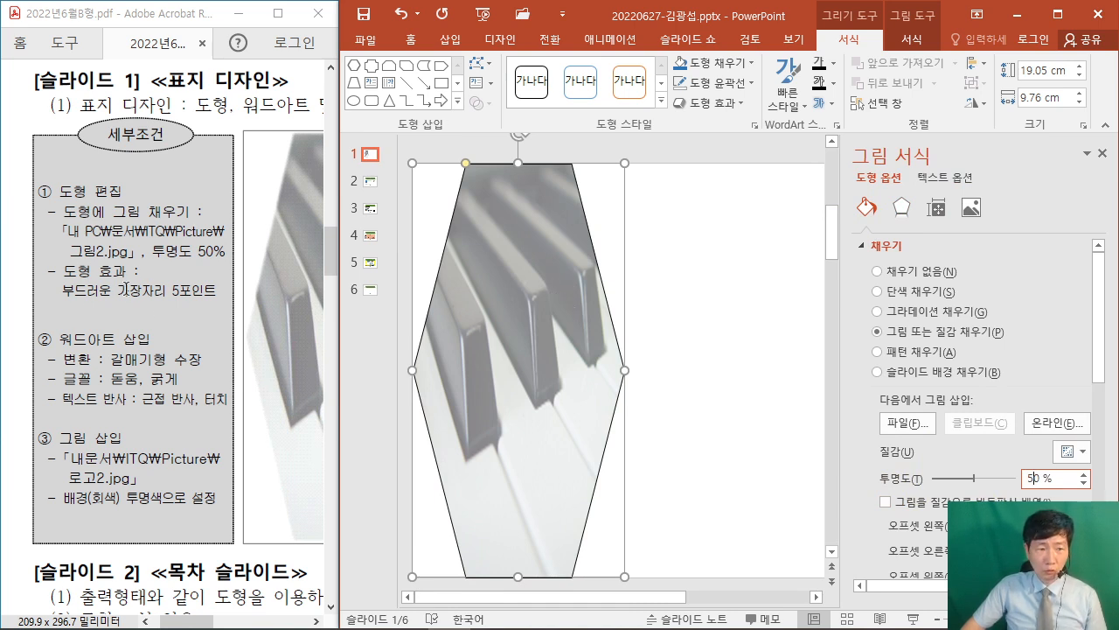
Give the hexagon 5-point soft edges.
click(729, 104)
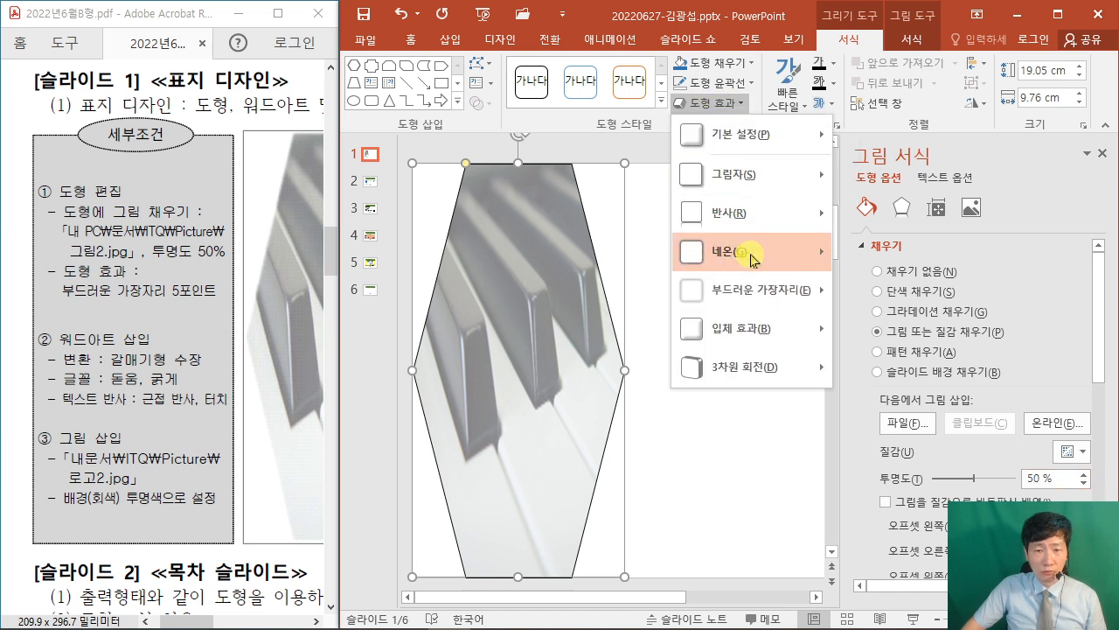
mouse_move(761, 292)
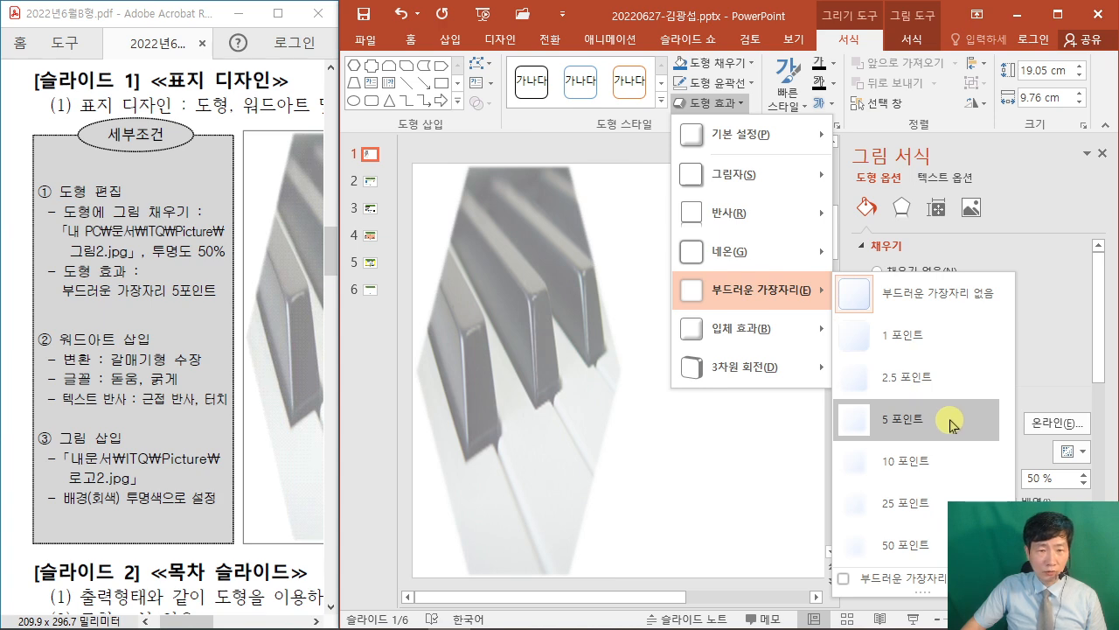
click(953, 425)
click(773, 435)
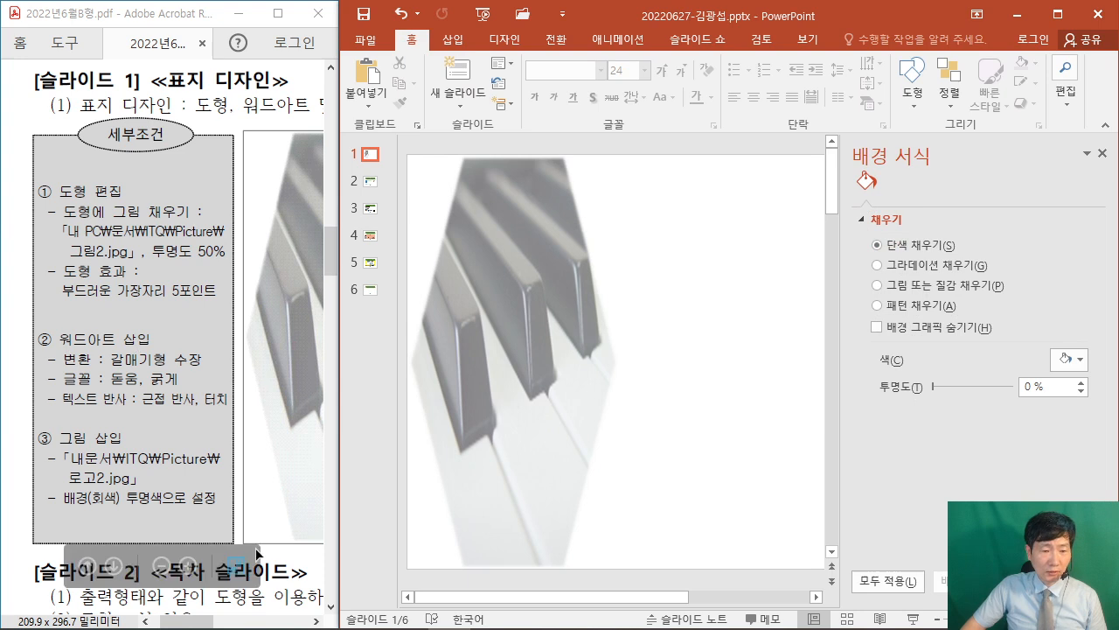
Check the PDF's 'Long-Term Care' title example and close the Format Background pane.
drag(188, 621, 256, 626)
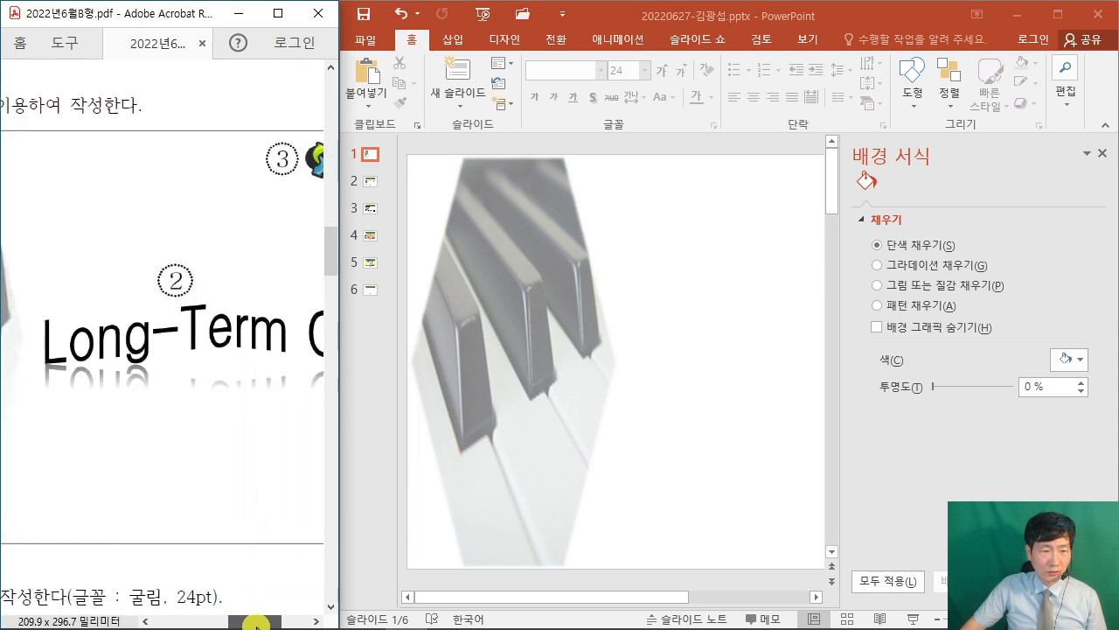
click(660, 354)
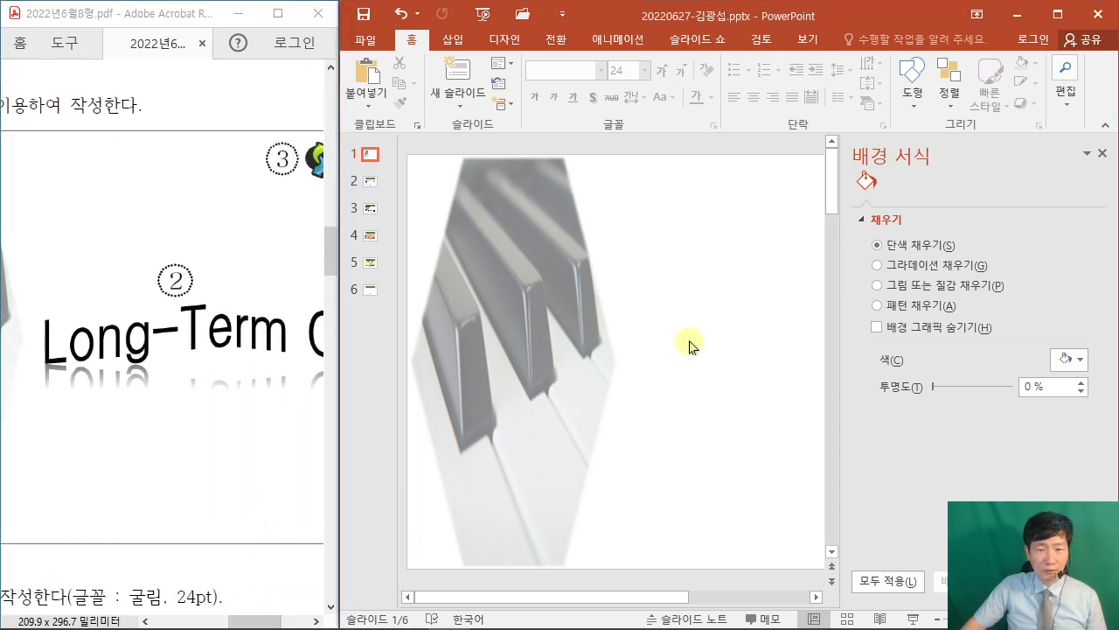
click(1101, 153)
click(448, 39)
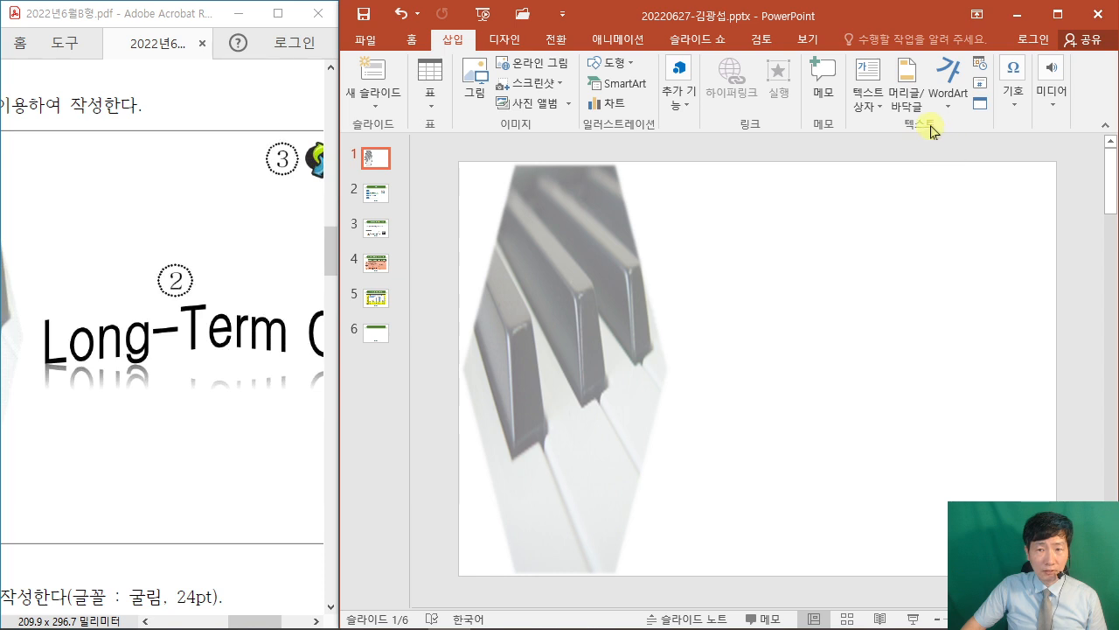
Add a horizontal text box right of the hexagon reading 'Long-Term Care'.
click(868, 105)
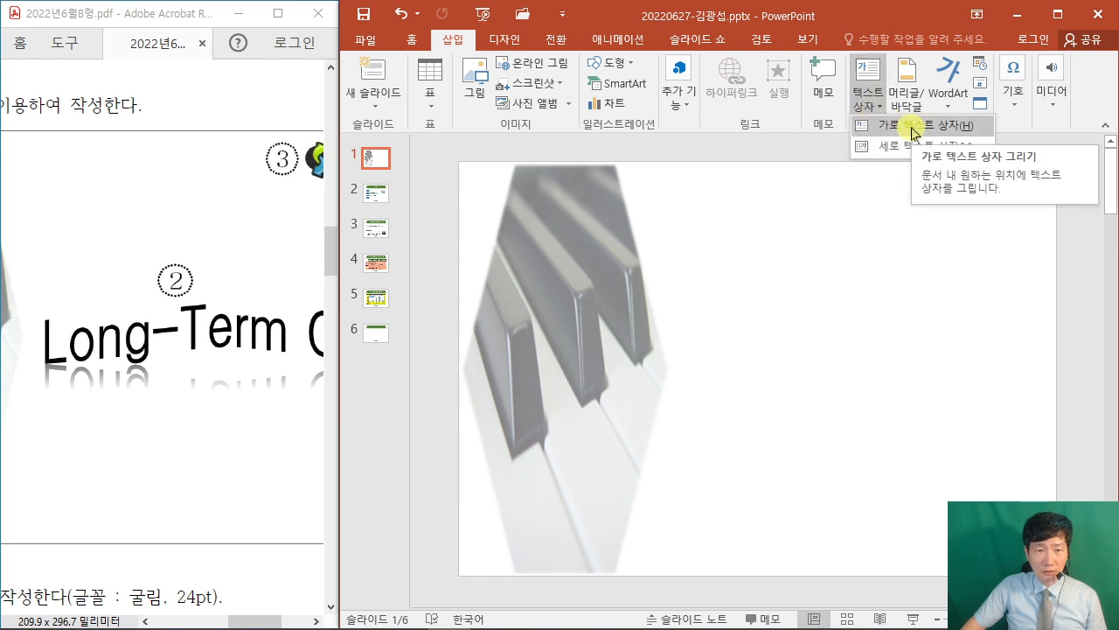
click(887, 210)
click(868, 105)
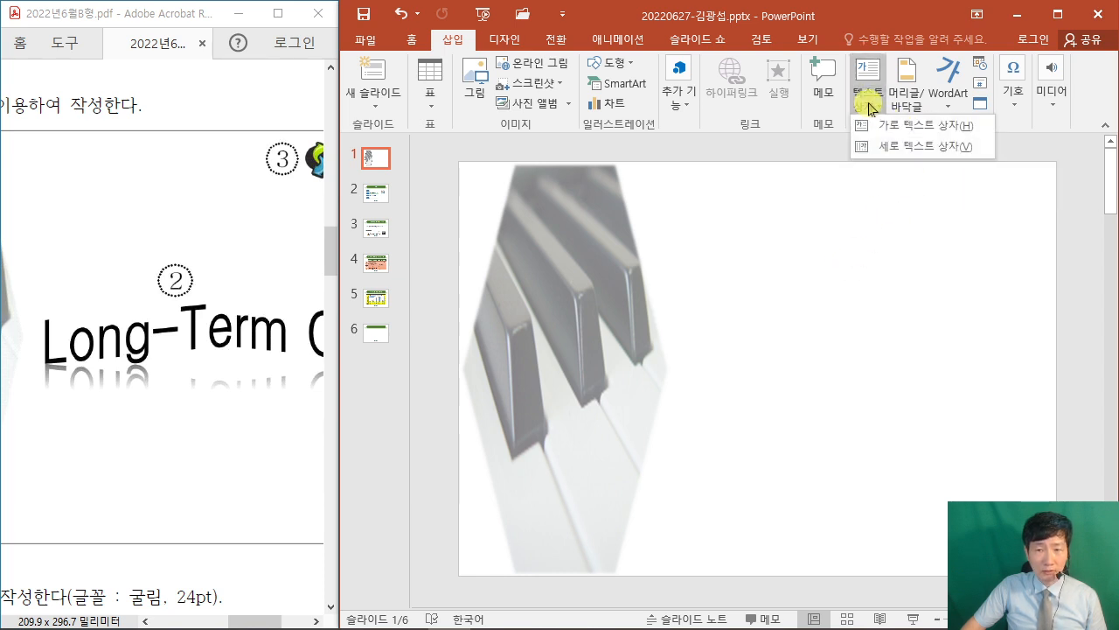
click(918, 125)
click(696, 342)
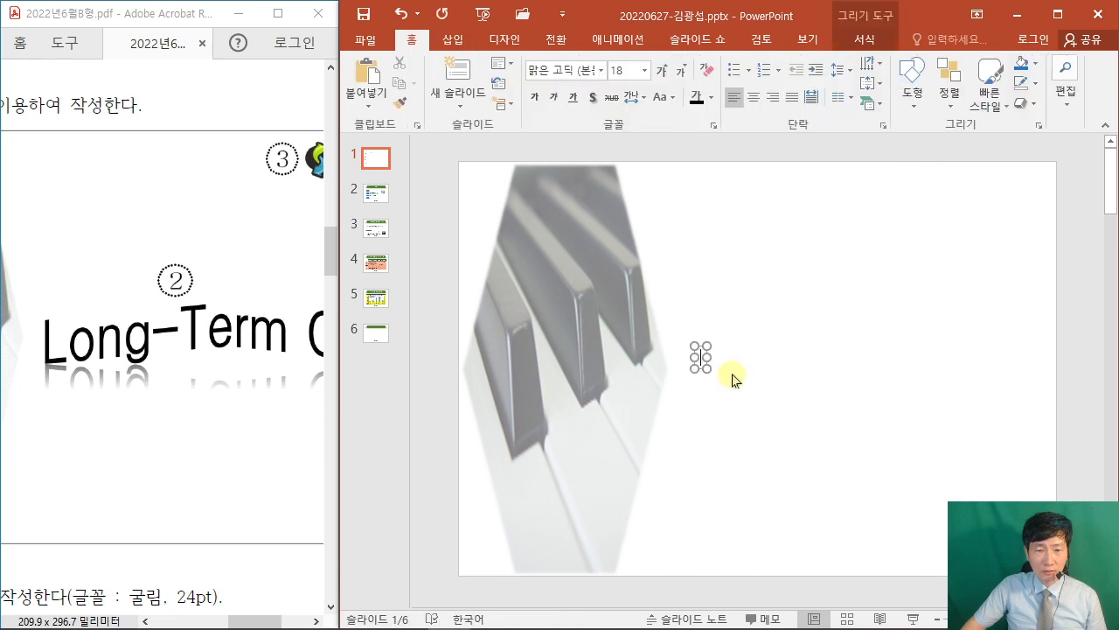
drag(715, 357, 956, 327)
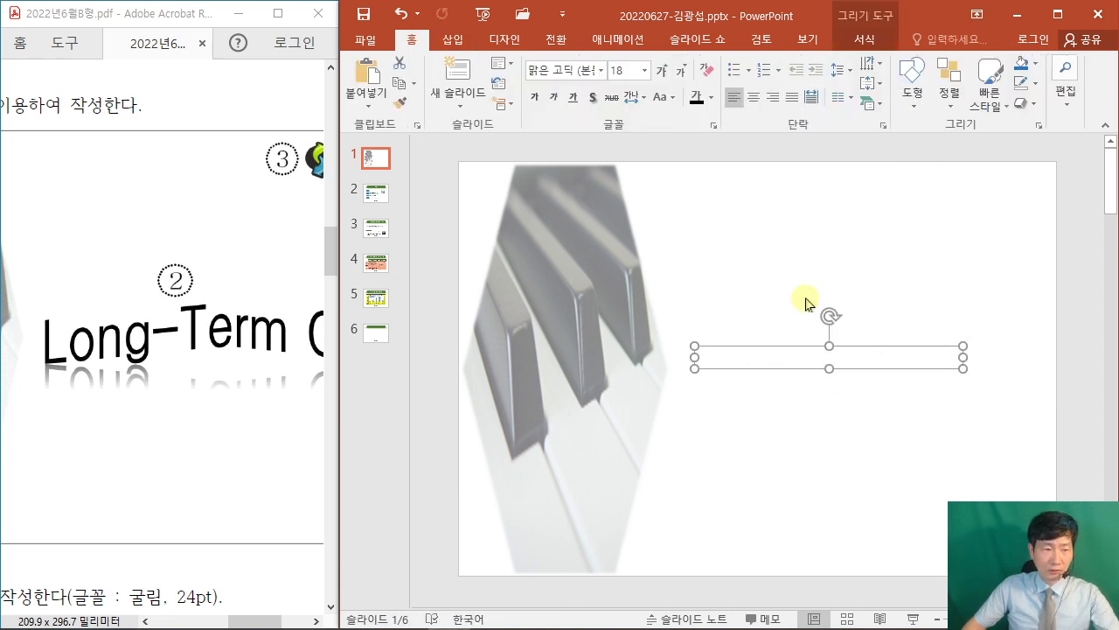
text(ㄴ)
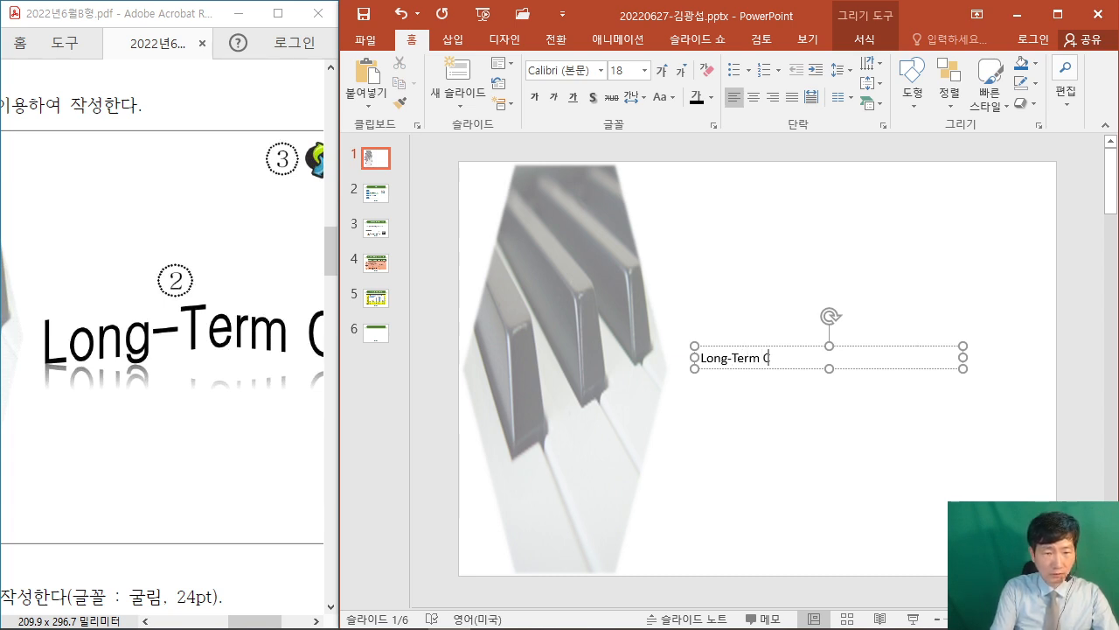
text(Long-Term Care)
Scroll the exam PDF to review the cover title requirements.
scroll(870, 306, up, 3)
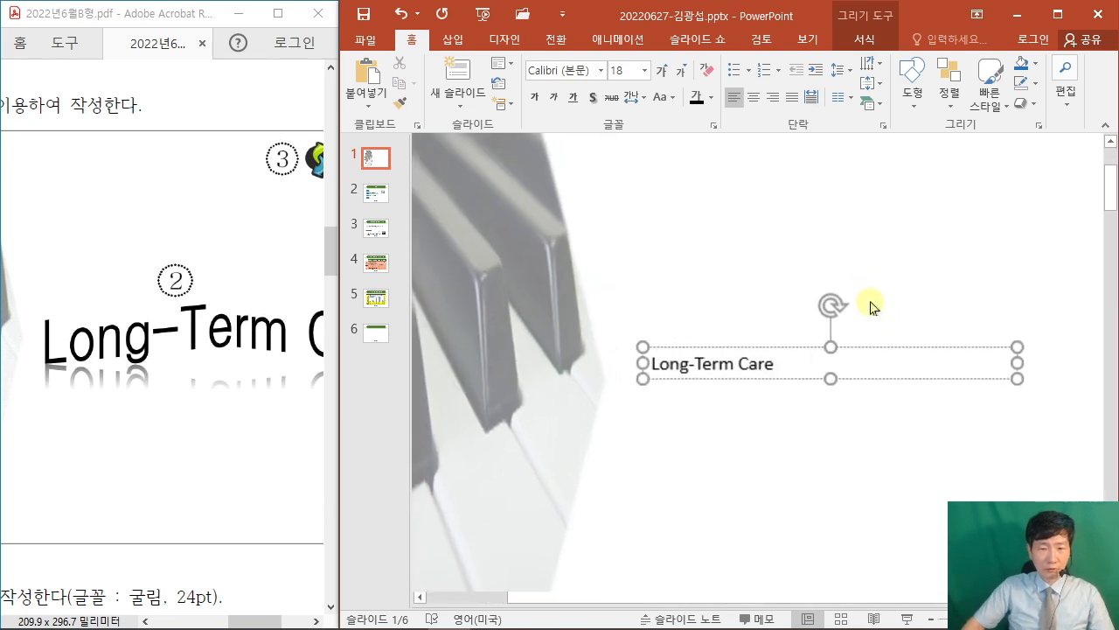
scroll(866, 302, up, 2)
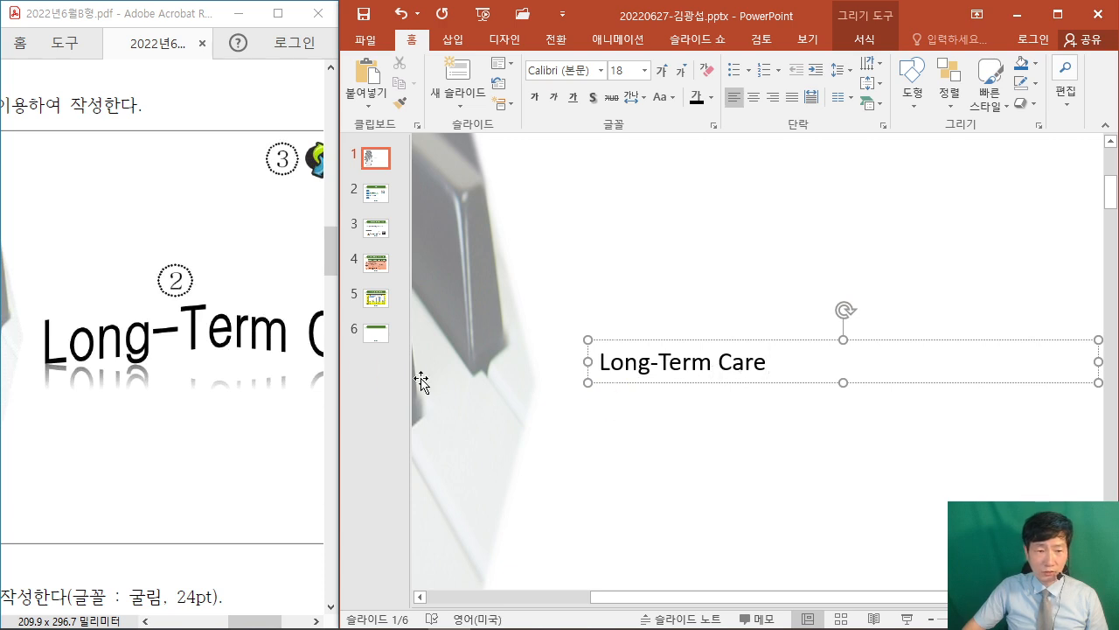
drag(245, 620, 280, 627)
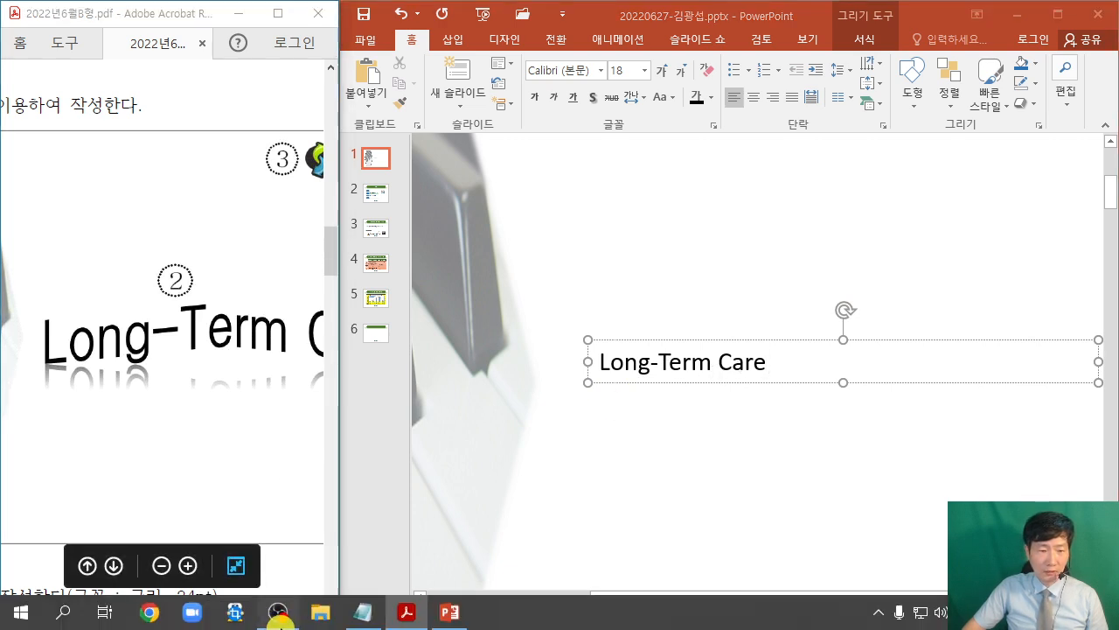
click(281, 624)
click(280, 515)
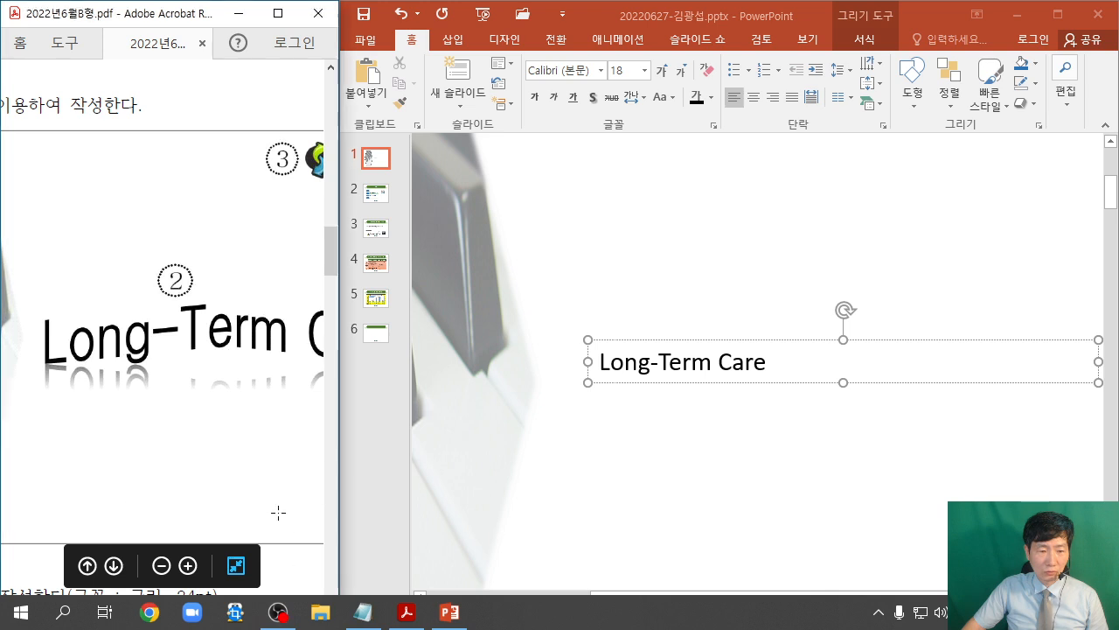
click(294, 564)
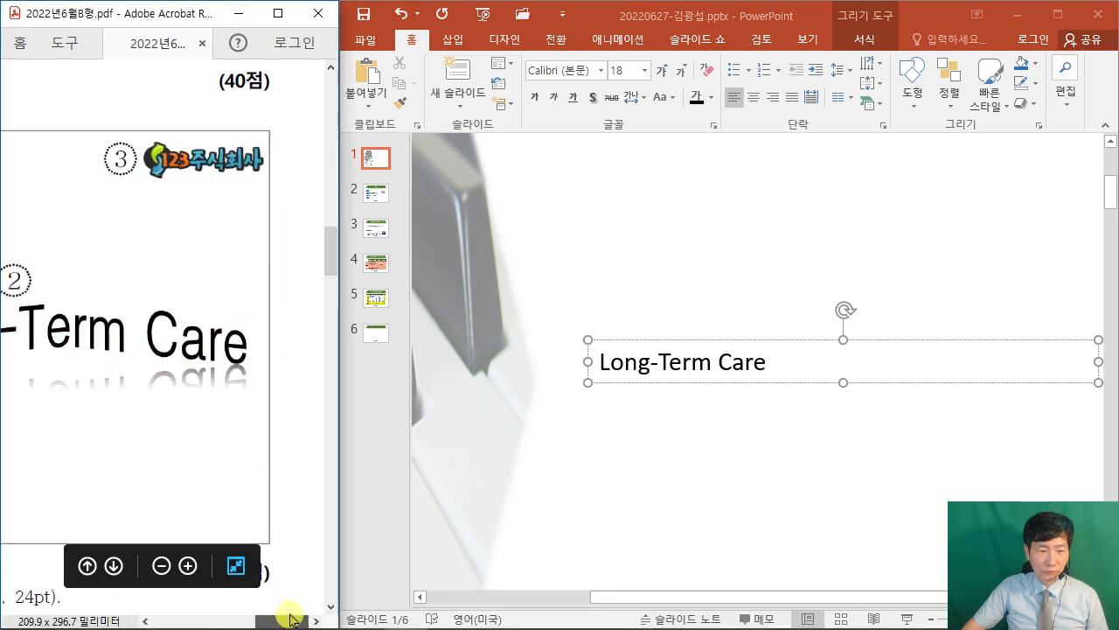